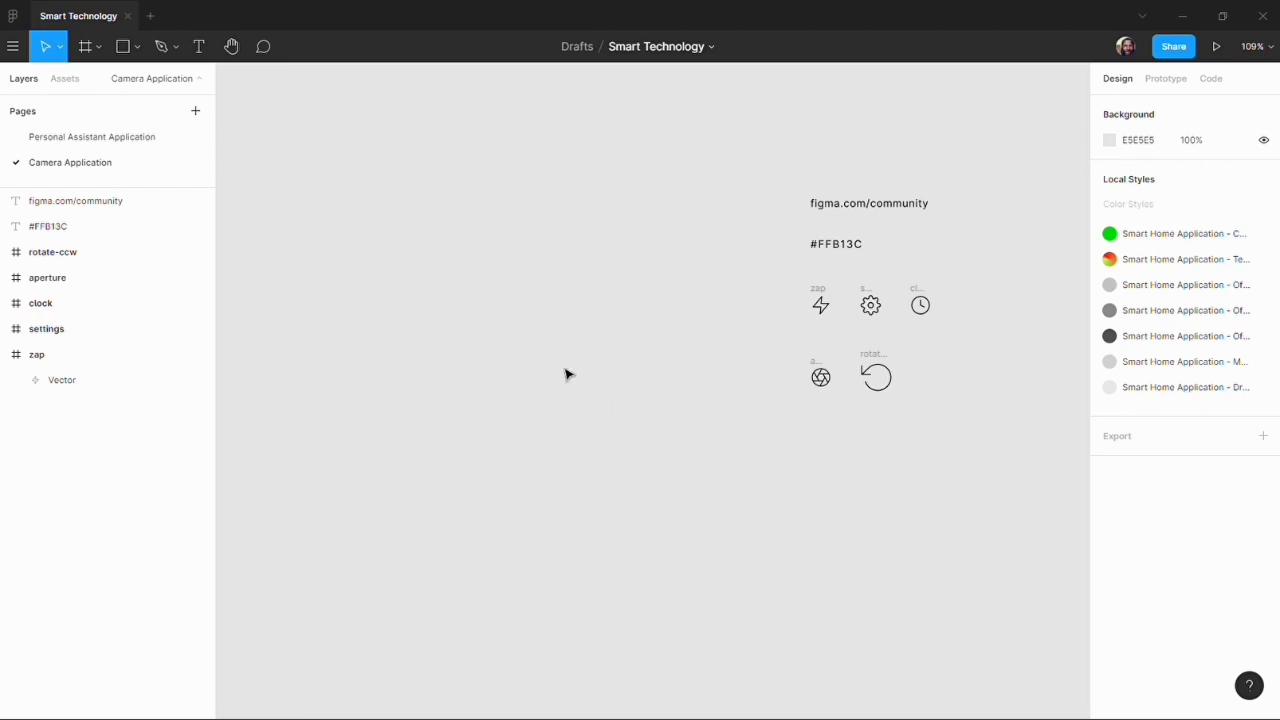
# Add a blank 375×812 iPhone 11 Pro / X frame and move it left of the icons.
pyautogui.click(92, 54)
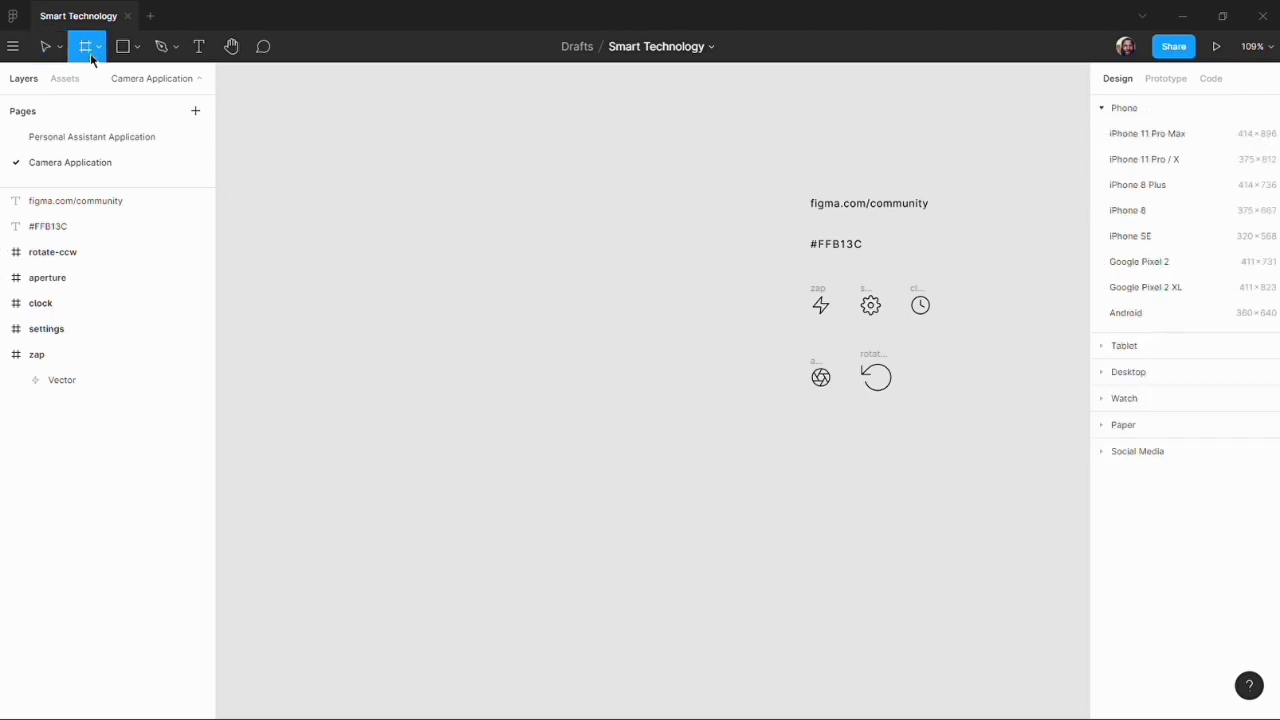
pyautogui.click(1161, 161)
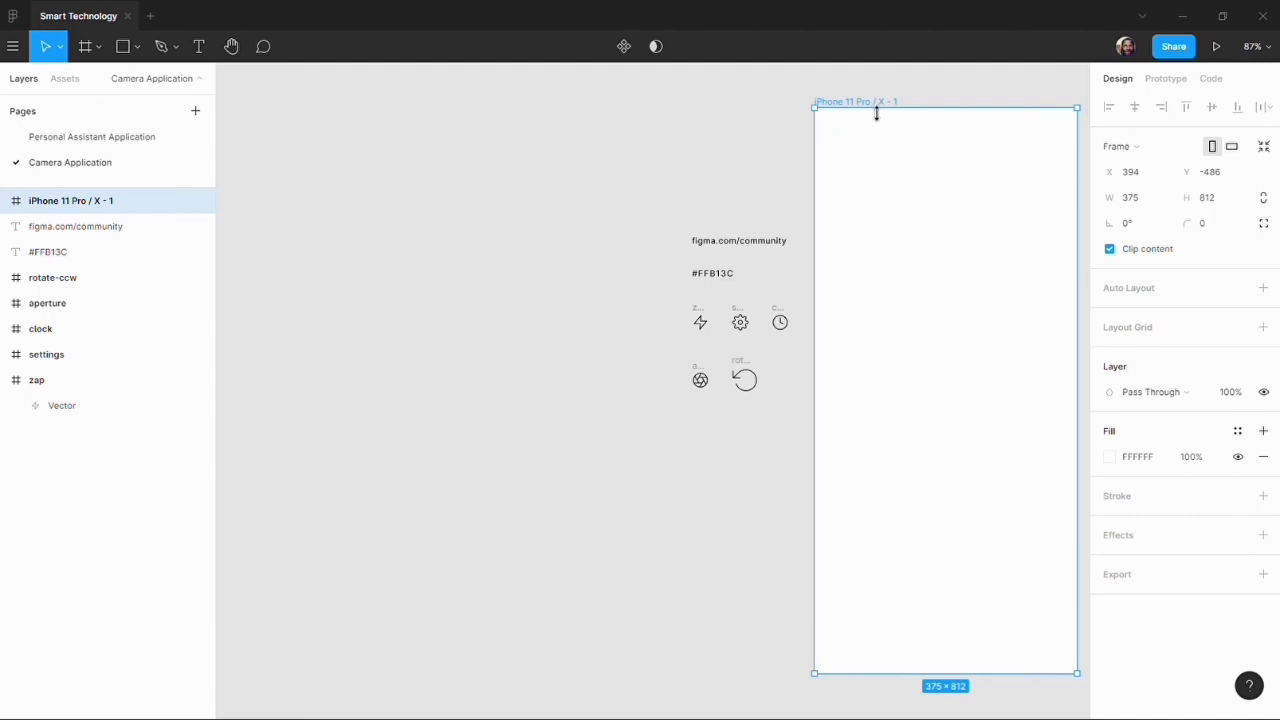
pyautogui.moveTo(870, 111); pyautogui.dragTo(457, 109)
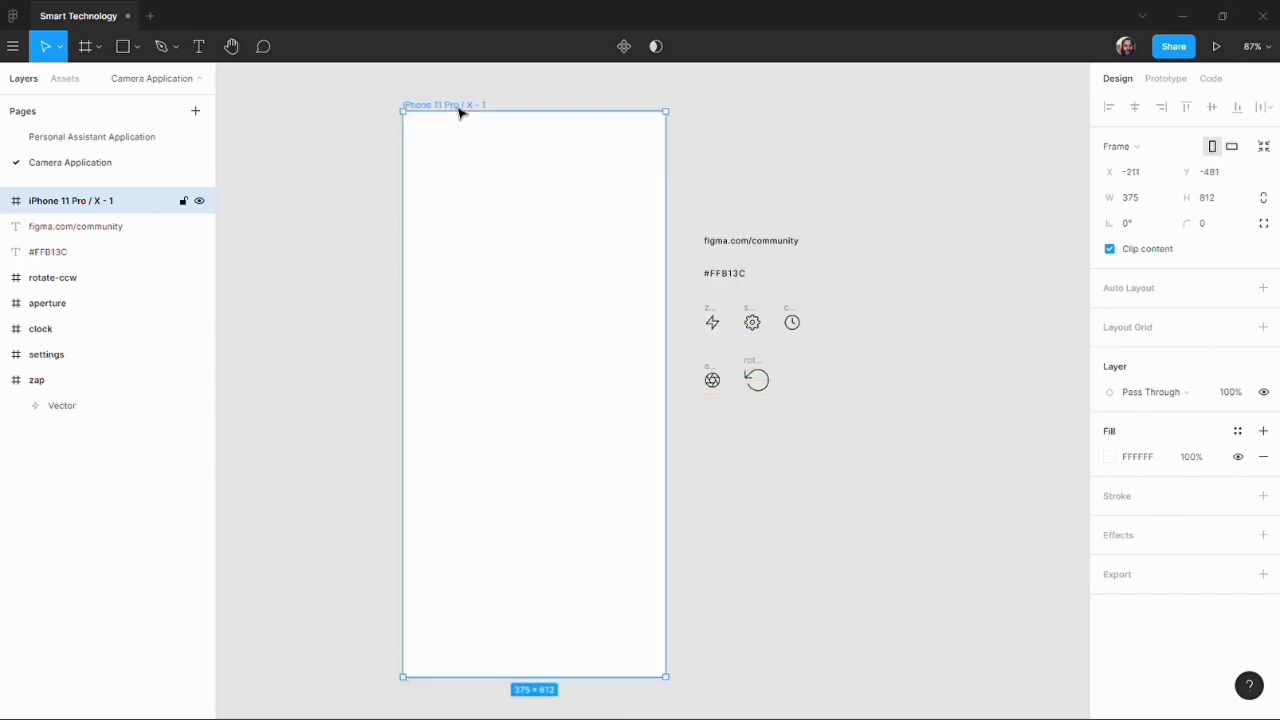
pyautogui.hscroll(-3, 518, 398)
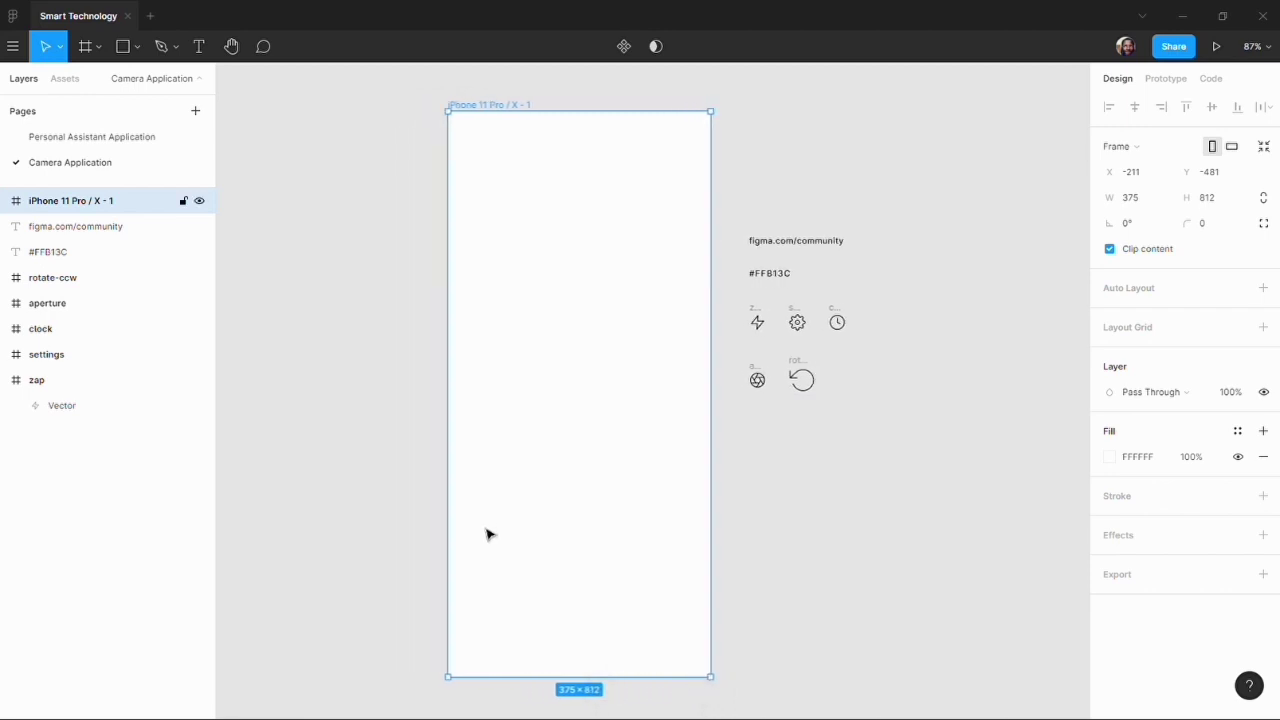
pyautogui.hscroll(-5, 466, 303)
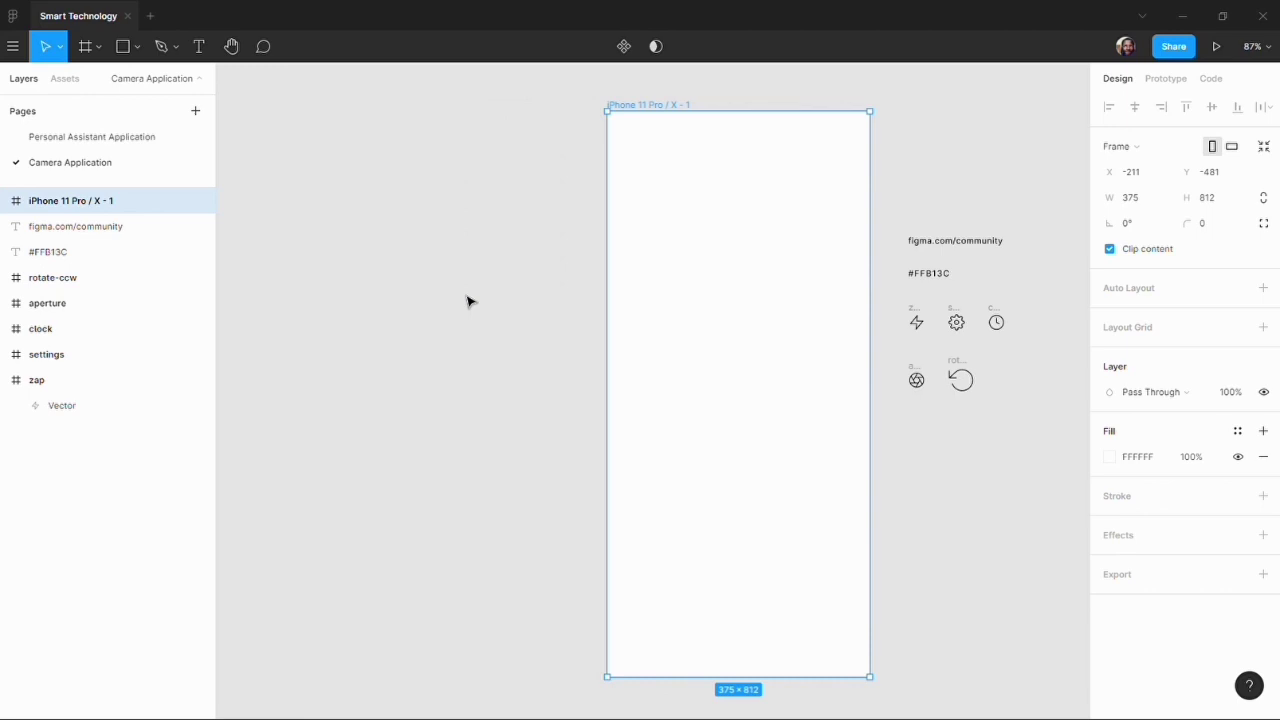
pyautogui.hscroll(2, 468, 302)
pyautogui.click(929, 531)
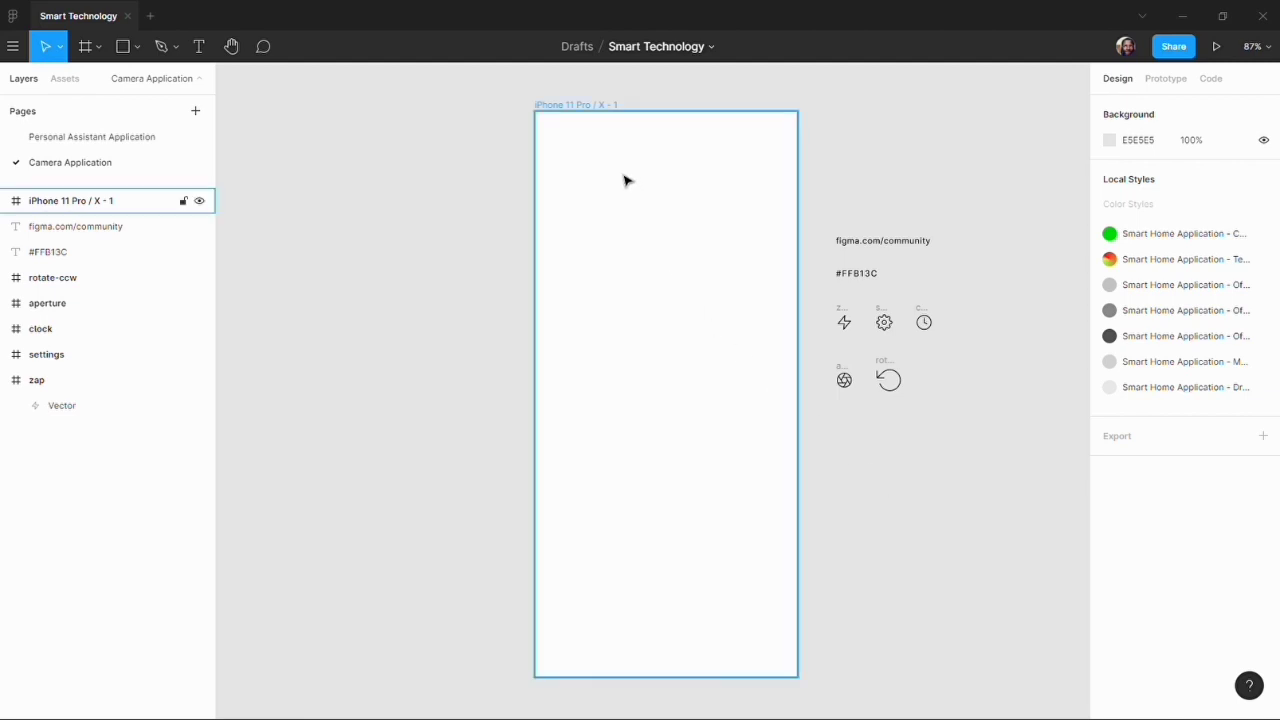
# Run the Unsplash plugin on the phone frame from its right-click menu.
pyautogui.rightClick(603, 113)
pyautogui.moveTo(714, 398)
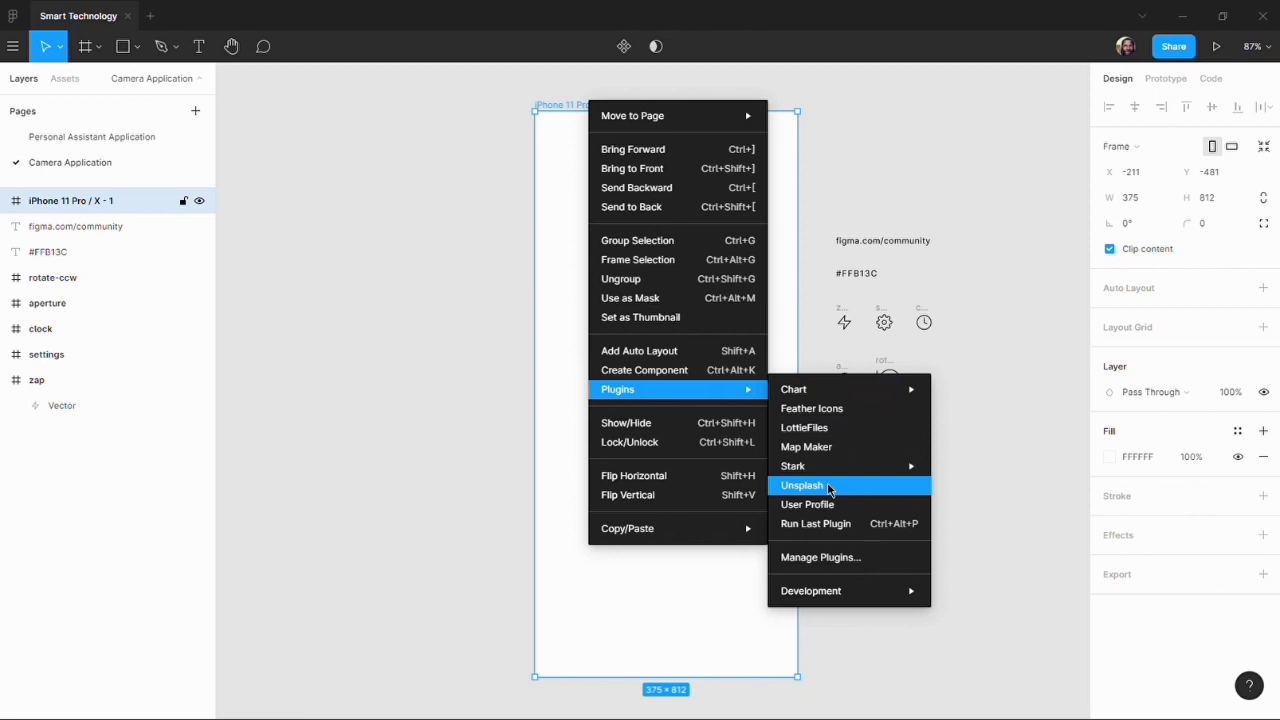
pyautogui.click(1023, 194)
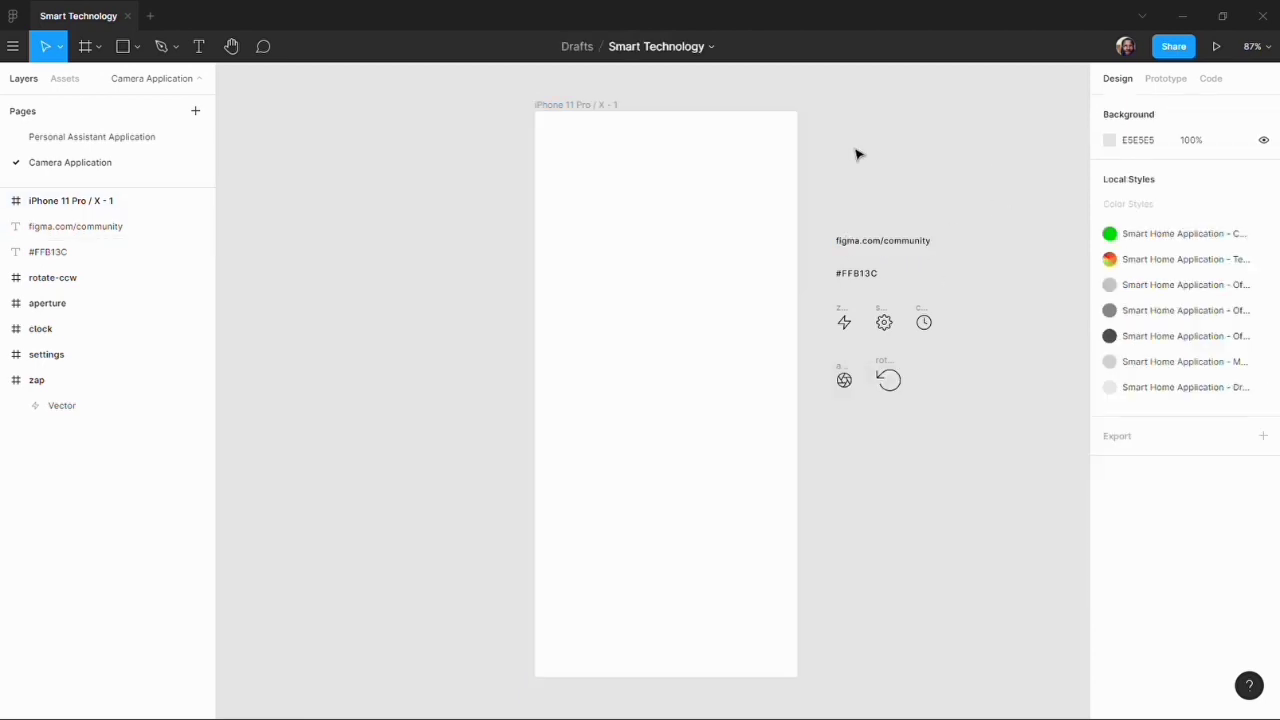
pyautogui.rightClick(557, 107)
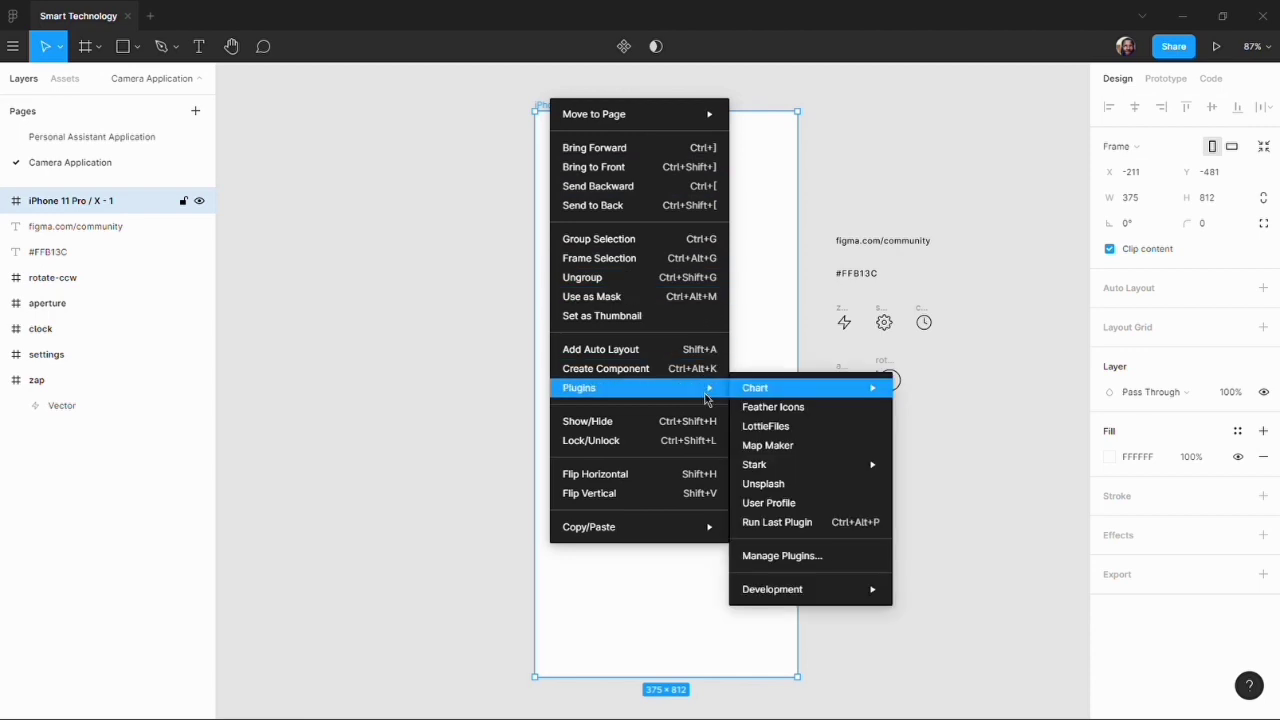
pyautogui.click(797, 487)
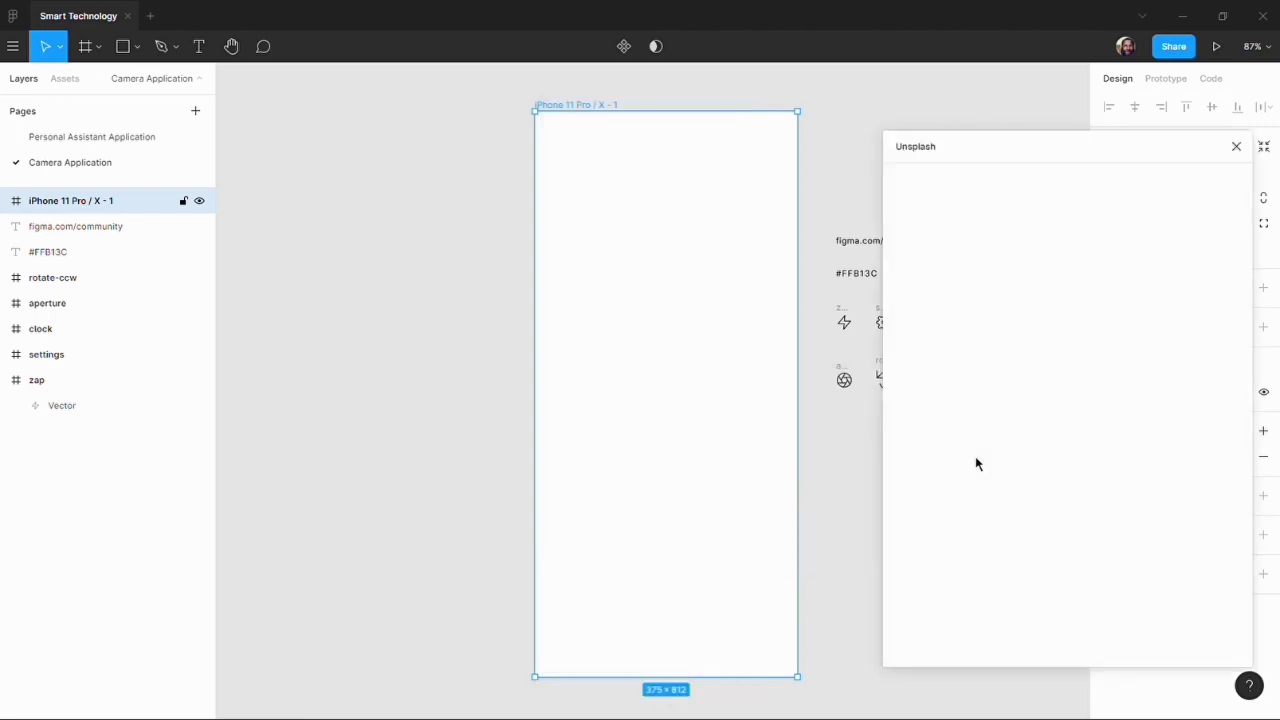
# Search Unsplash for 'portriat' and fill the frame with the curly-haired woman's portrait.
pyautogui.click(996, 190)
pyautogui.click(1020, 230)
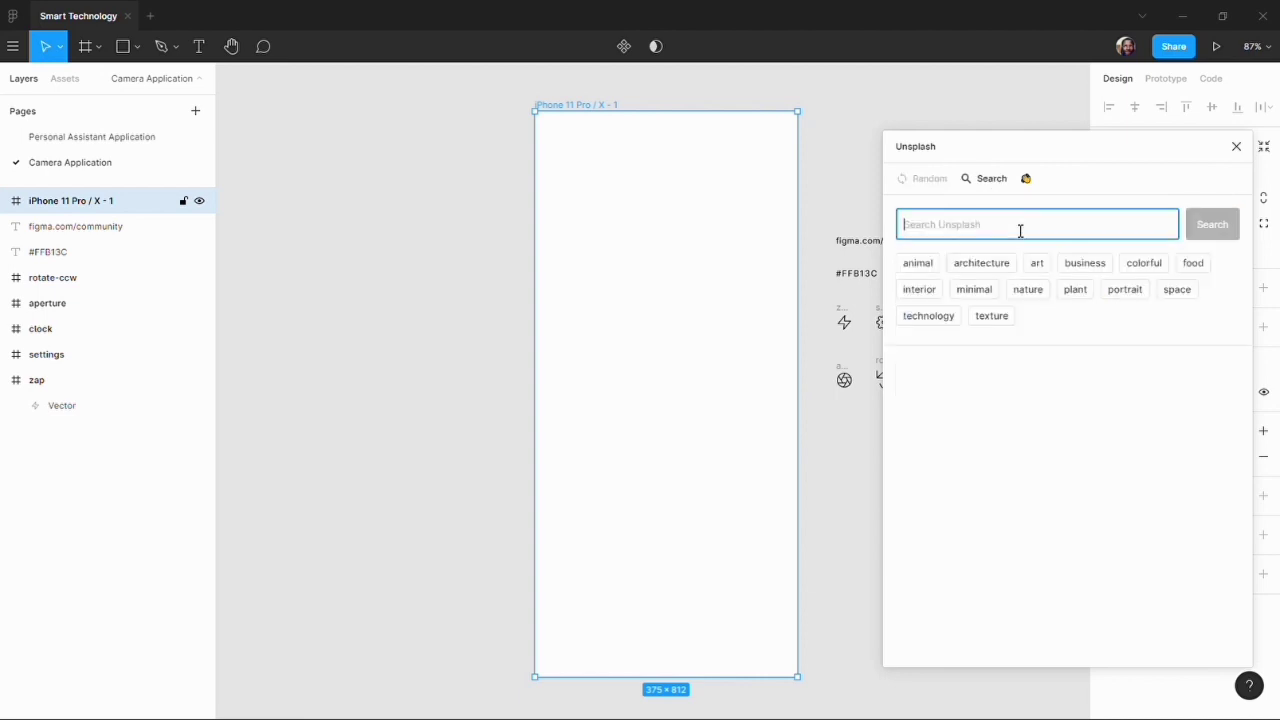
pyautogui.write('port')
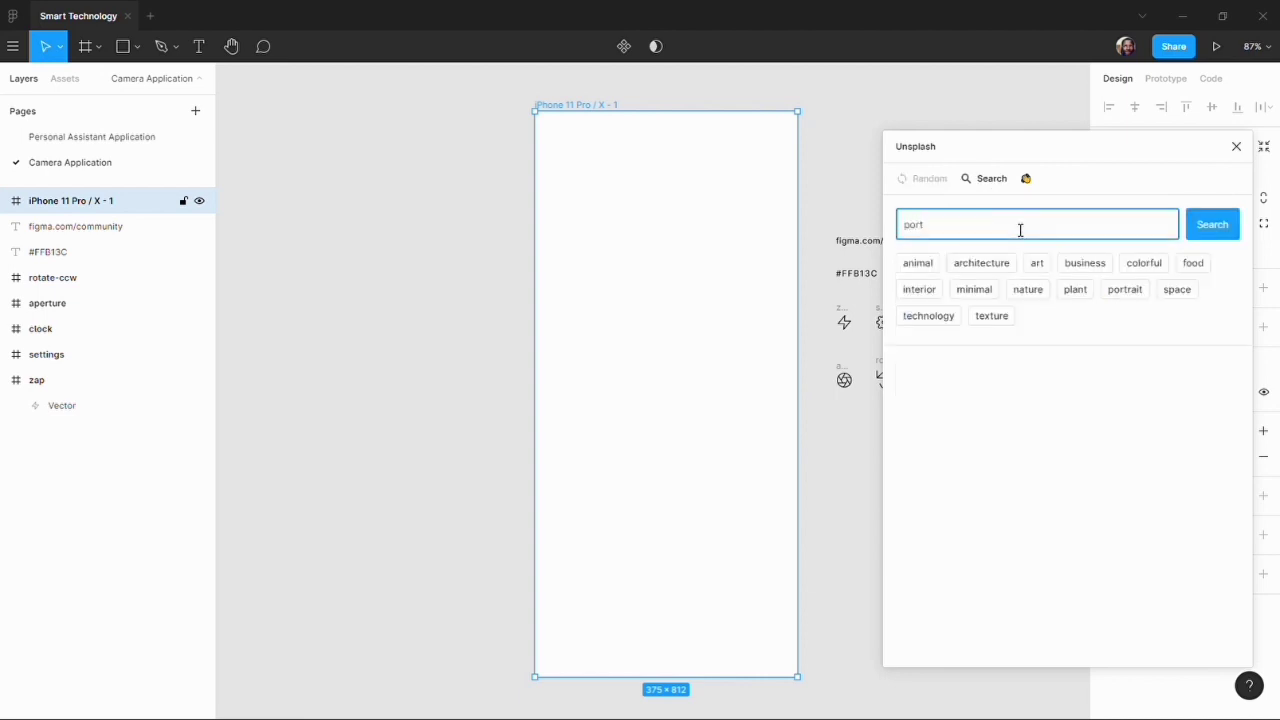
pyautogui.write('riat')
pyautogui.press('Return')
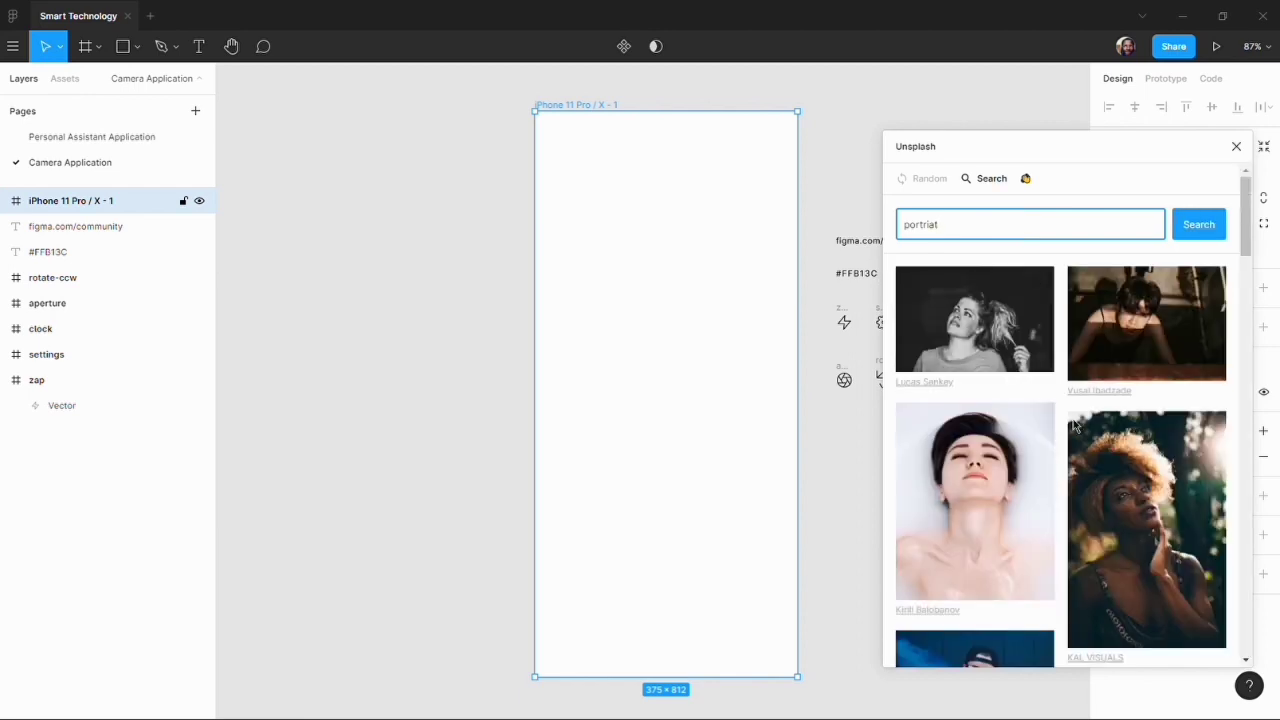
pyautogui.scroll(-2, 1063, 366)
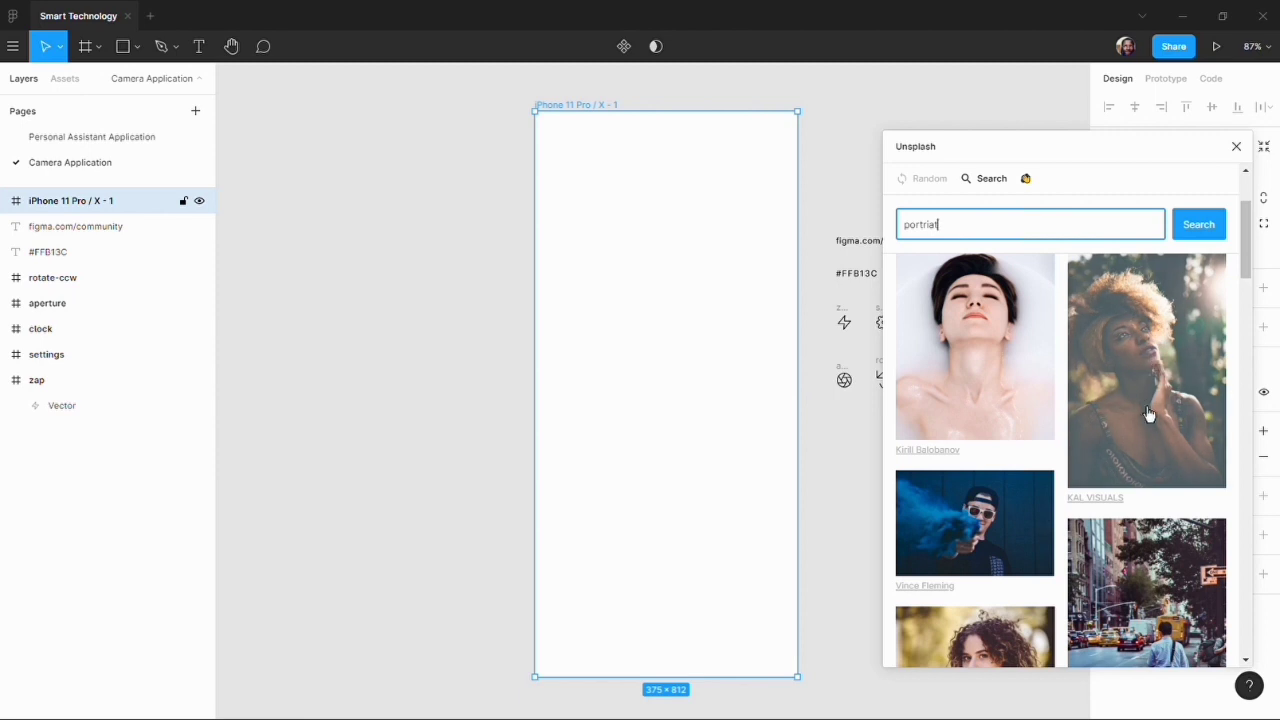
pyautogui.click(1150, 358)
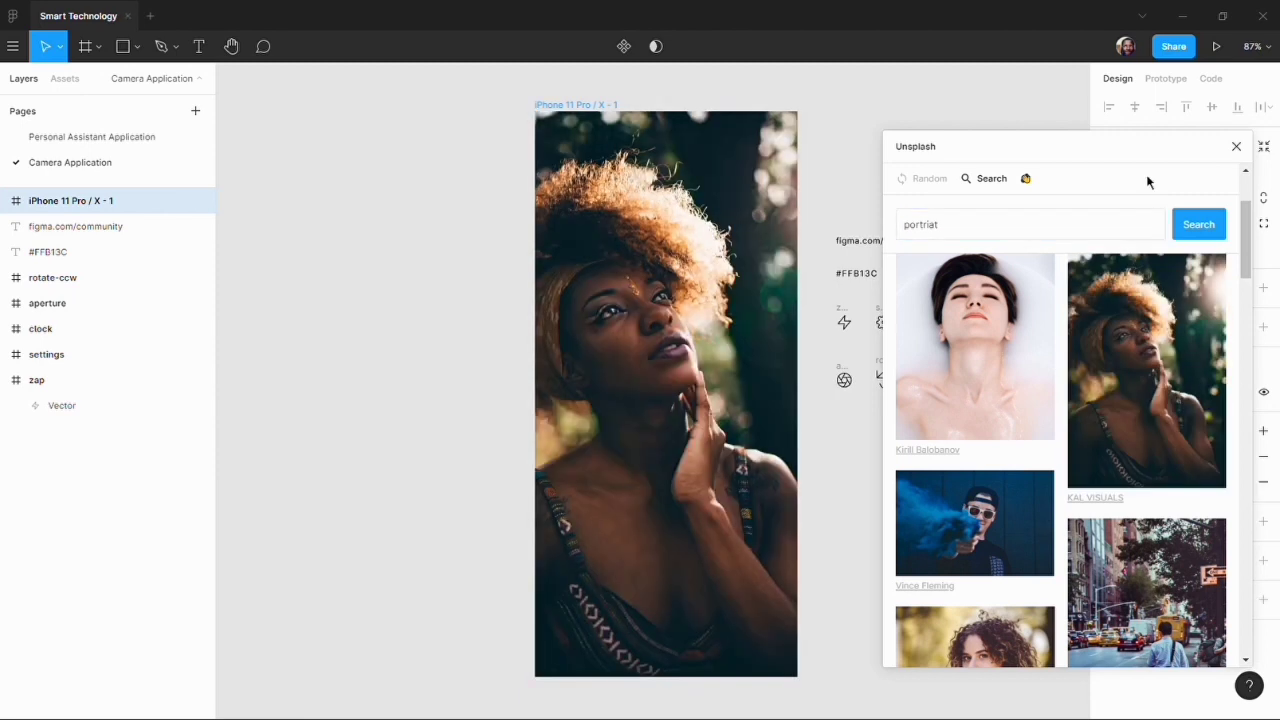
pyautogui.click(1236, 146)
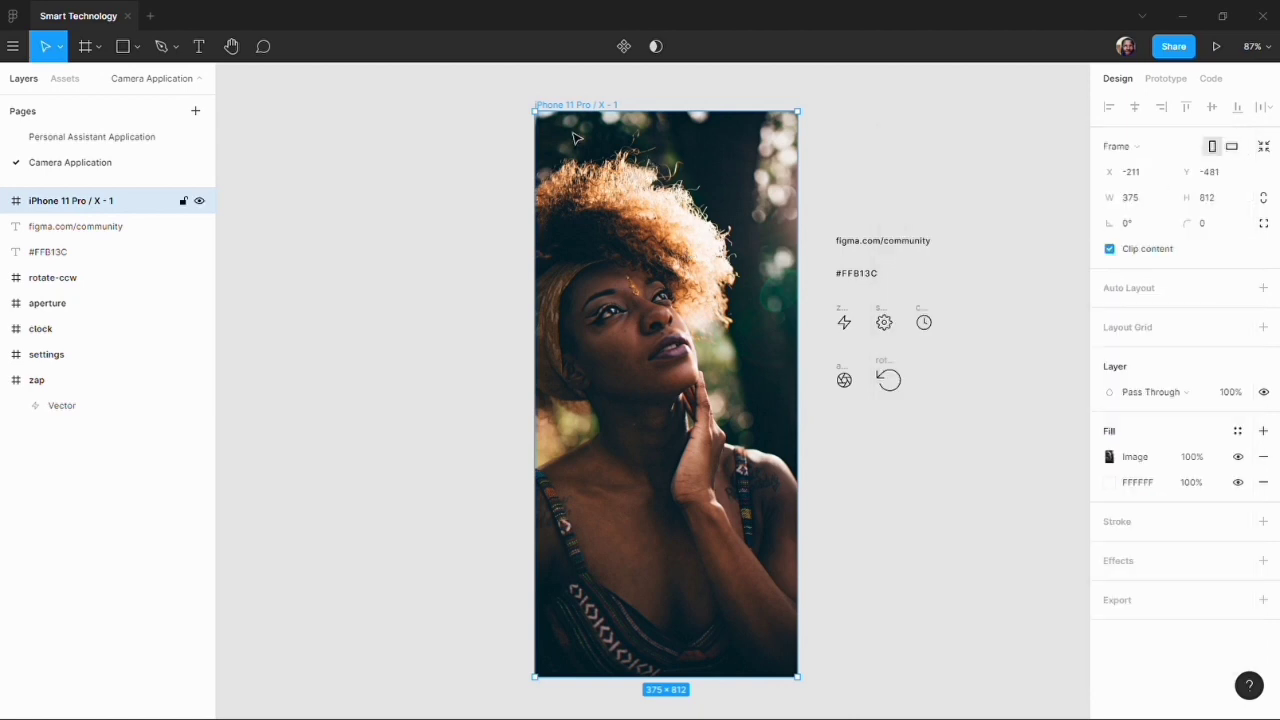
pyautogui.click(964, 503)
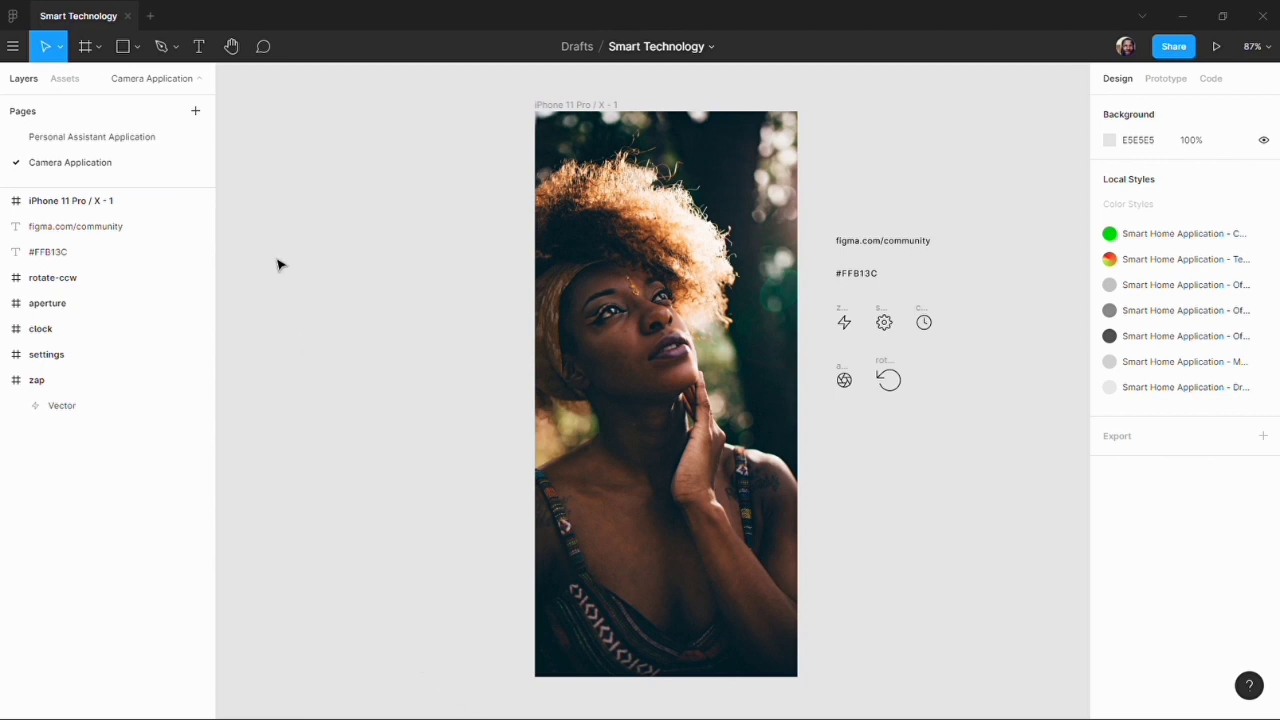
# Draw a 375×143 grey rectangle across the bottom of the phone frame.
pyautogui.click(122, 52)
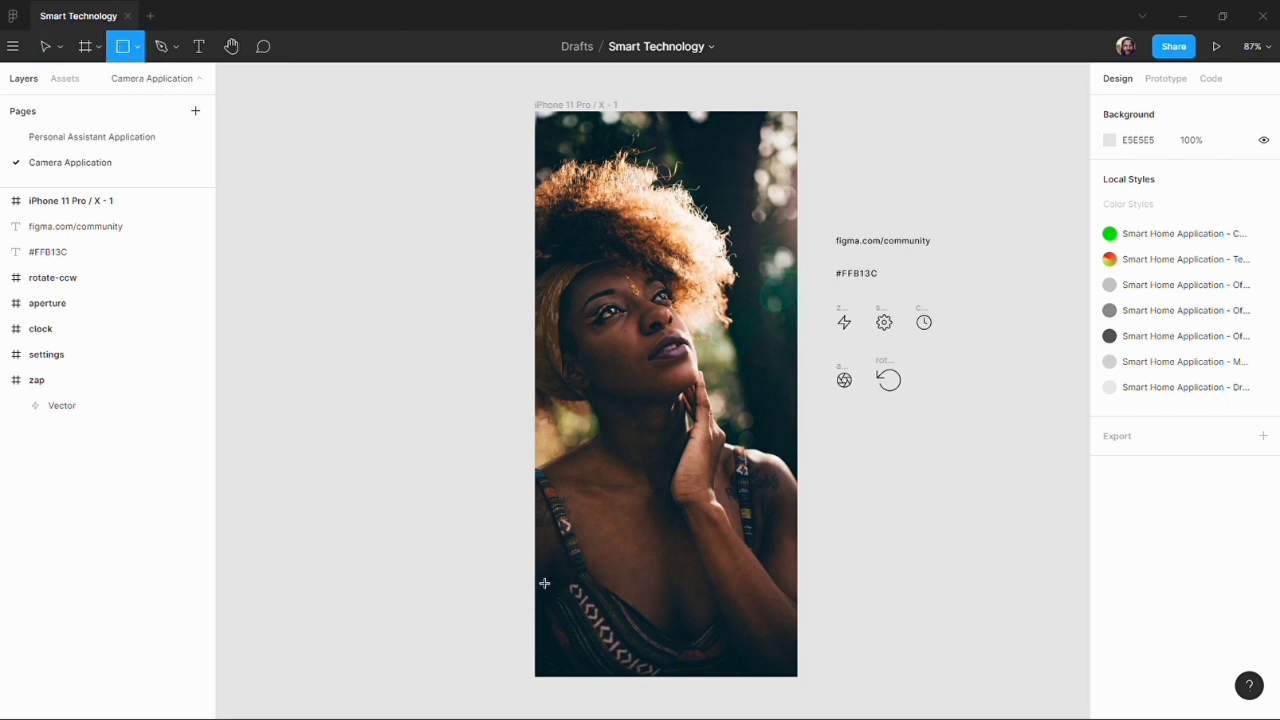
pyautogui.moveTo(536, 571)
pyautogui.mouseDown()
pyautogui.moveTo(709, 671)
pyautogui.moveTo(730, 600)
pyautogui.moveTo(767, 683)
pyautogui.moveTo(798, 678)
pyautogui.mouseUp()
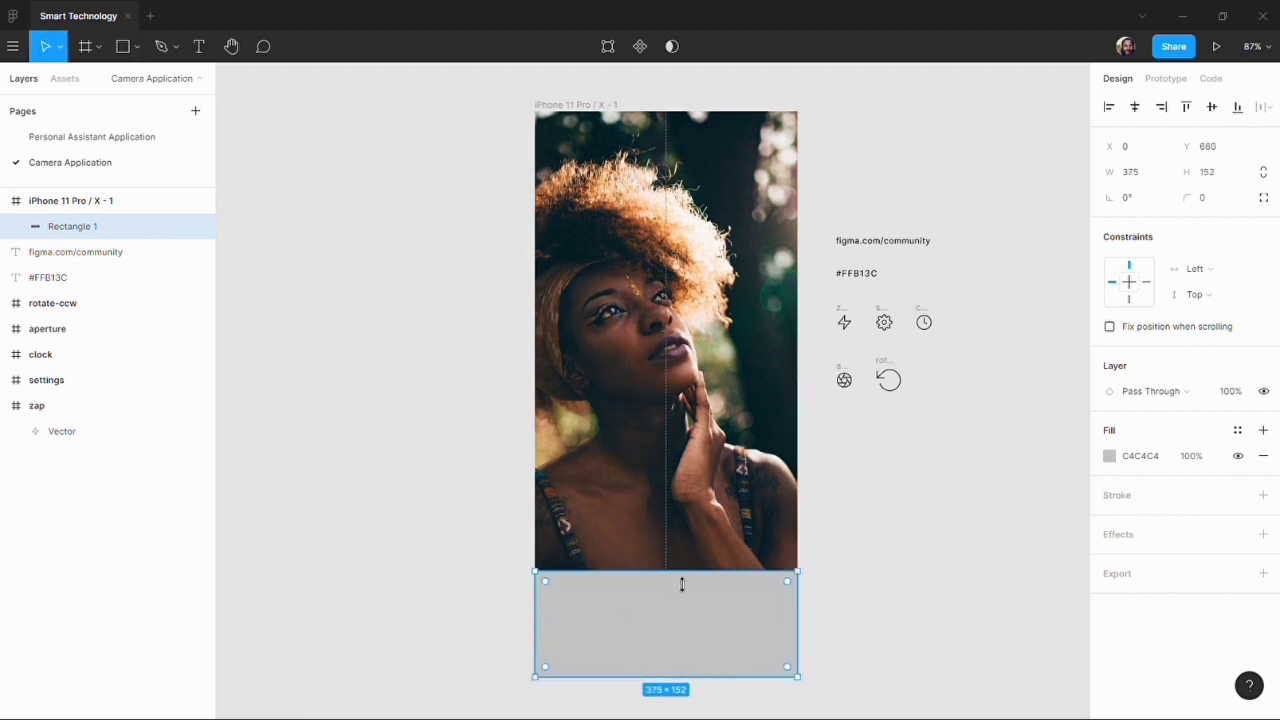
pyautogui.moveTo(683, 588); pyautogui.dragTo(687, 590)
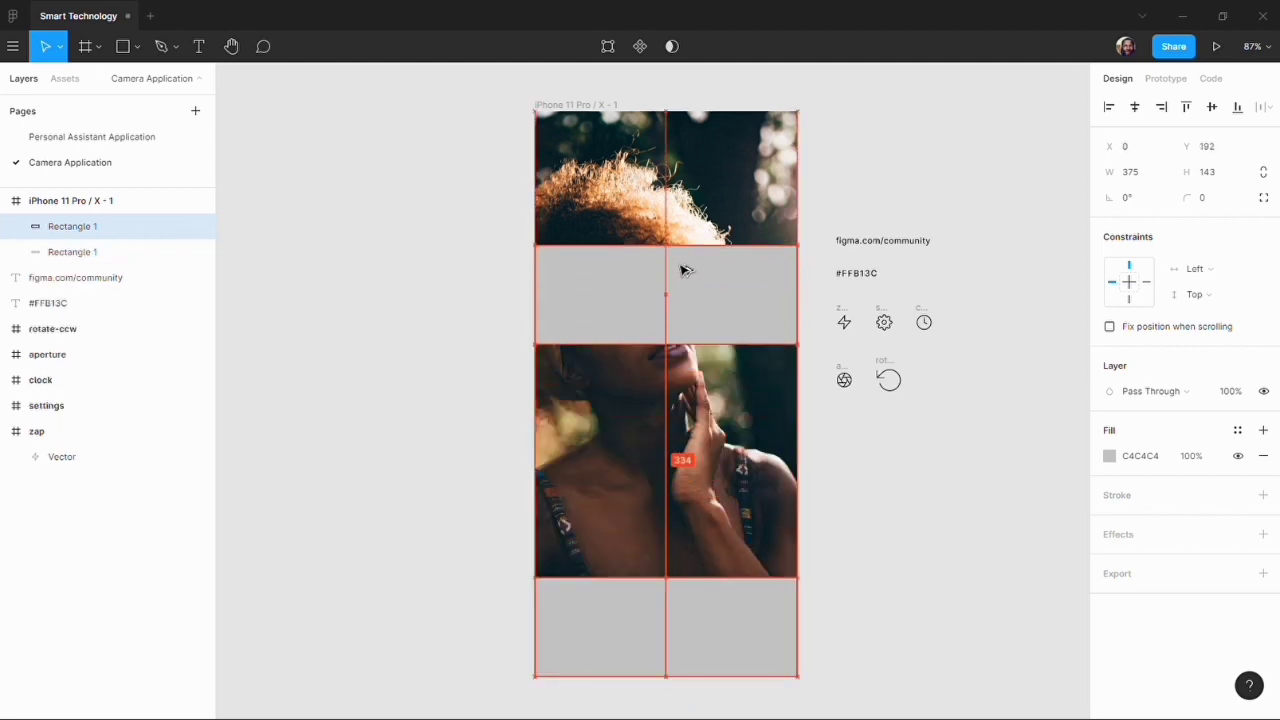
# Copy the bar to the top of the frame and shrink it to a 375×54 strip.
pyautogui.moveTo(683, 270); pyautogui.dragTo(689, 172)
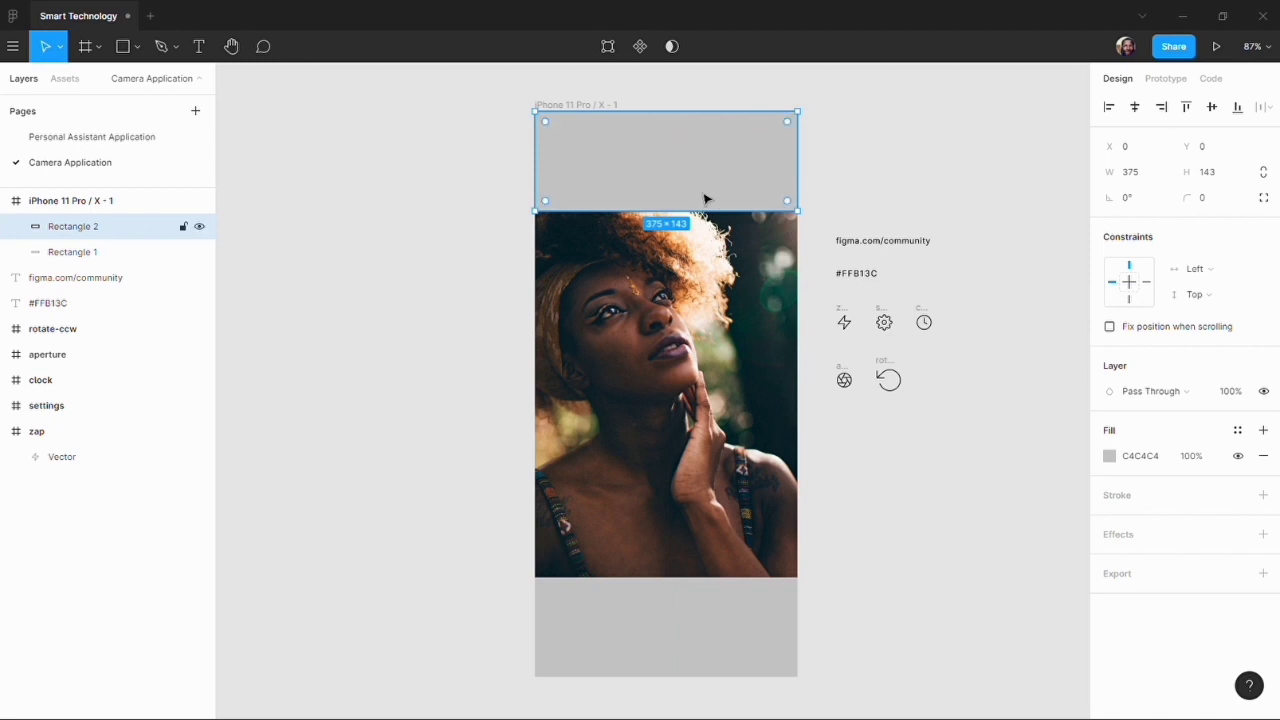
pyautogui.moveTo(697, 222); pyautogui.dragTo(697, 161)
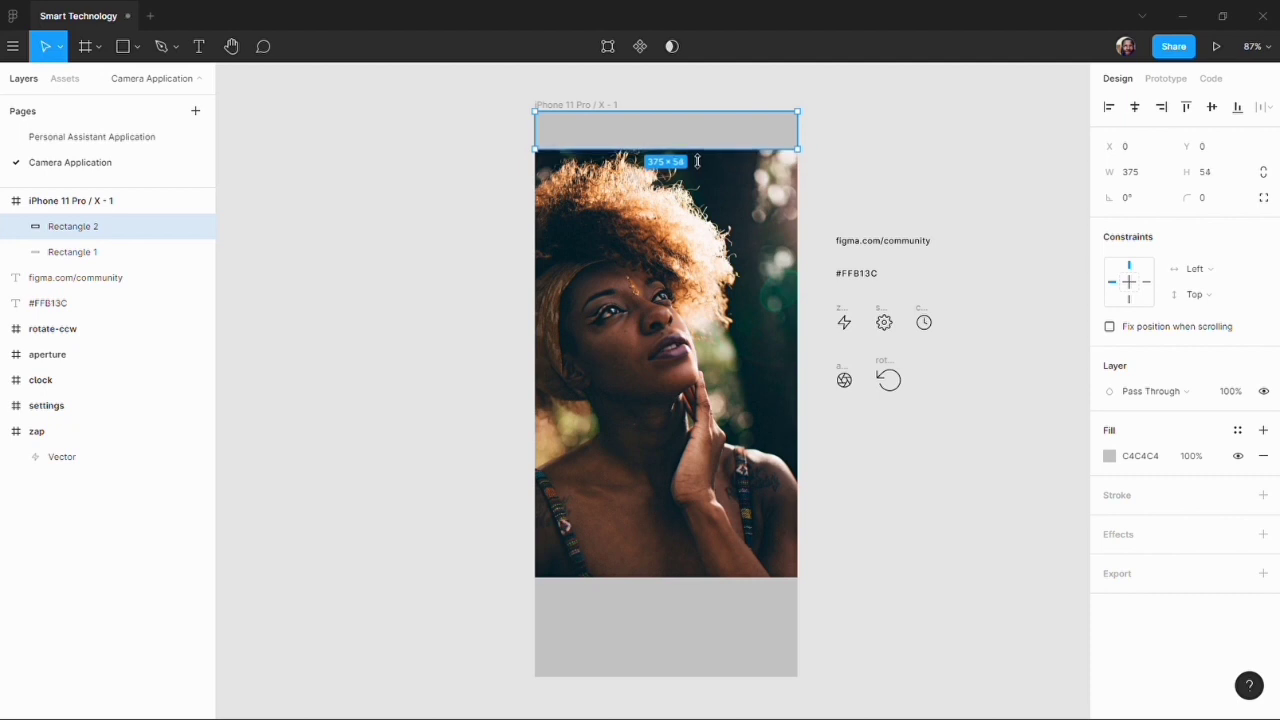
pyautogui.click(948, 158)
pyautogui.click(780, 640)
pyautogui.click(880, 630)
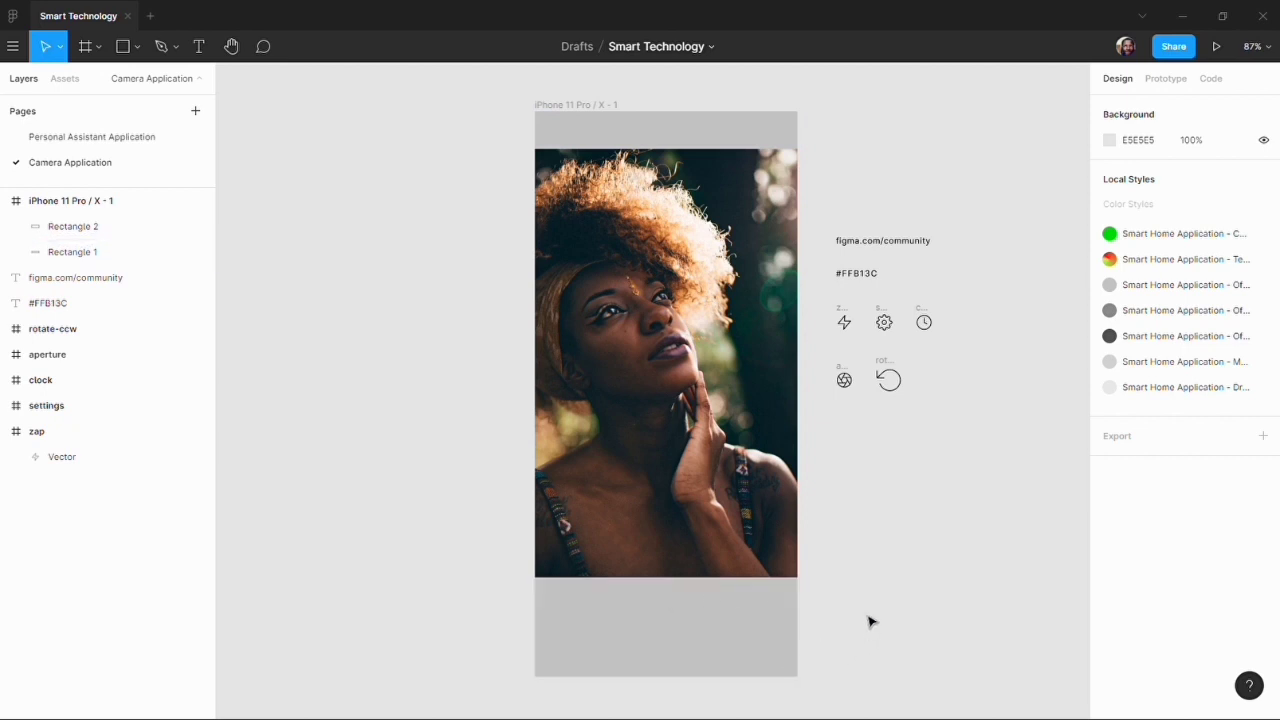
# Change the fill of both grey bars to black.
pyautogui.click(793, 622)
pyautogui.keyDown('shift'); pyautogui.click(757, 118); pyautogui.keyUp('shift')
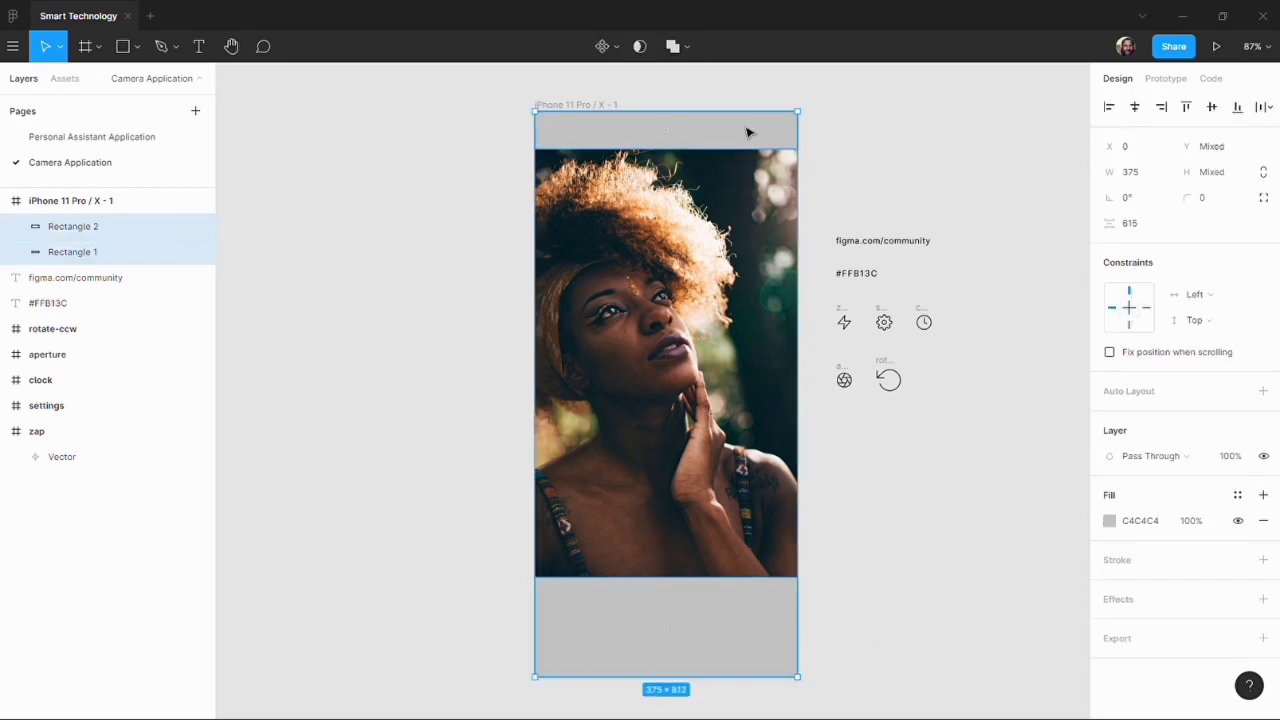
pyautogui.click(1107, 520)
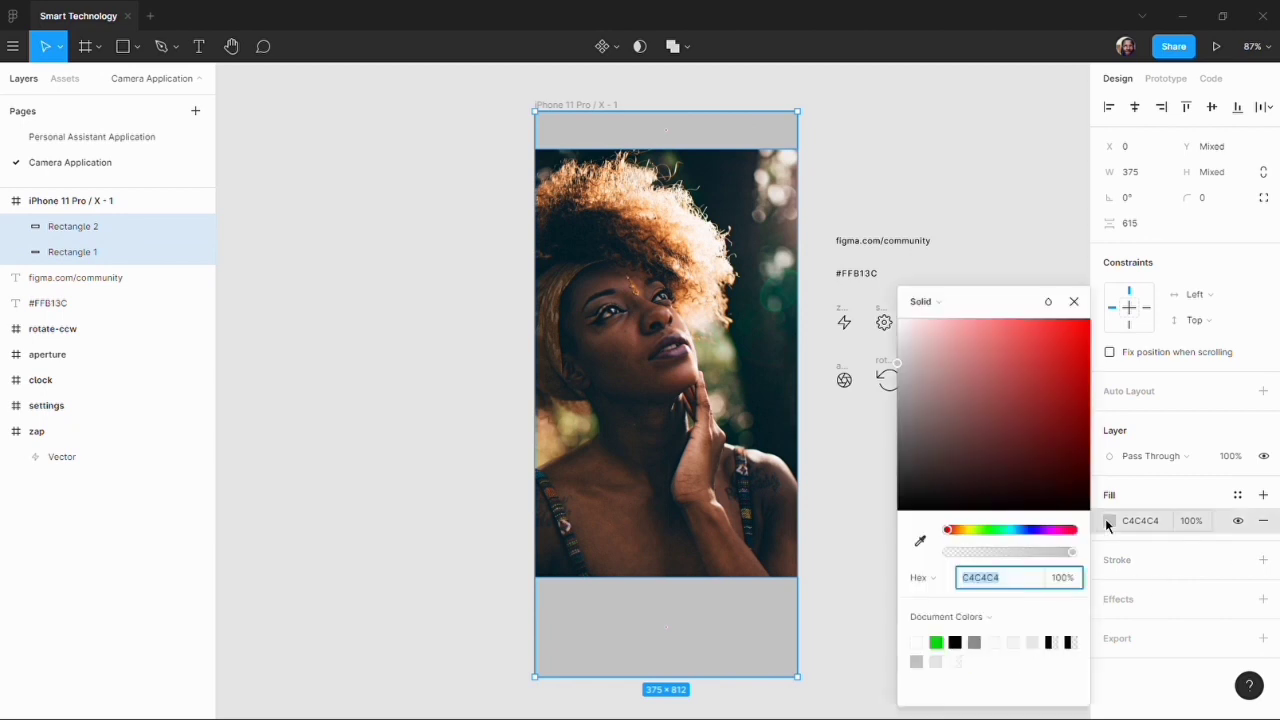
pyautogui.moveTo(946, 430); pyautogui.dragTo(900, 519)
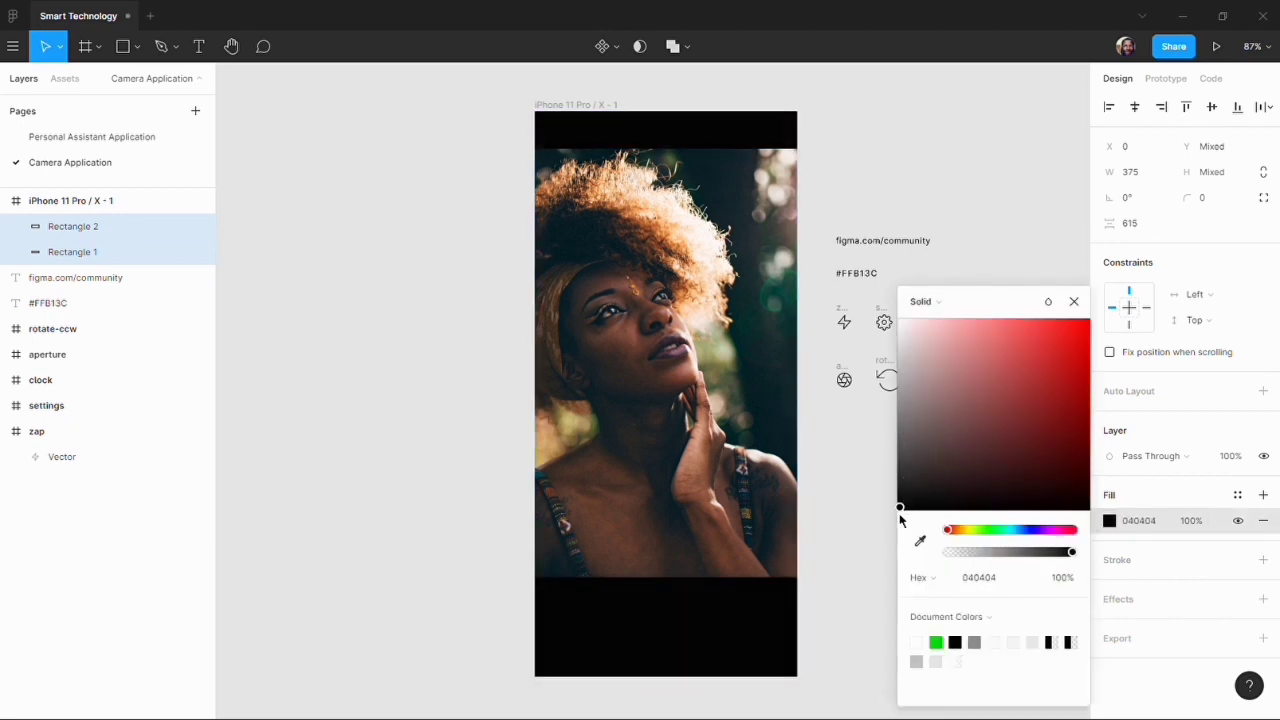
pyautogui.click(877, 571)
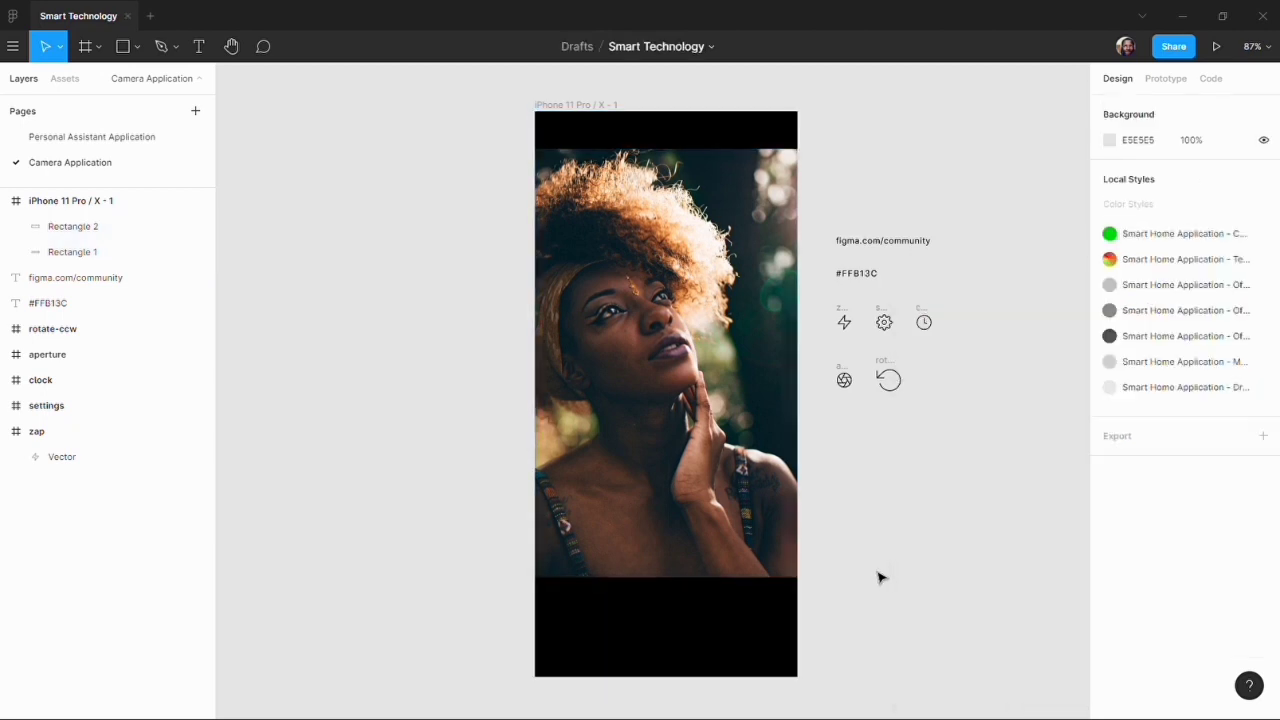
# Set the bottom black bar's fill opacity to 80%.
pyautogui.click(696, 629)
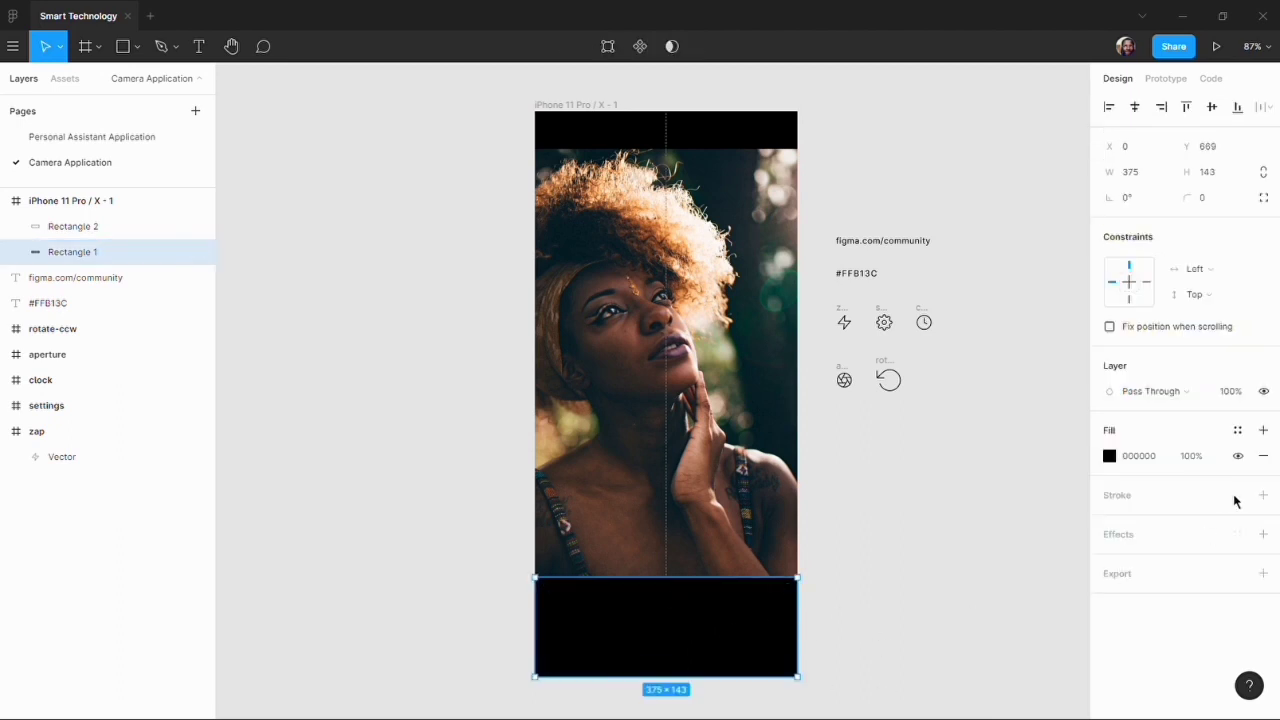
pyautogui.click(1196, 456)
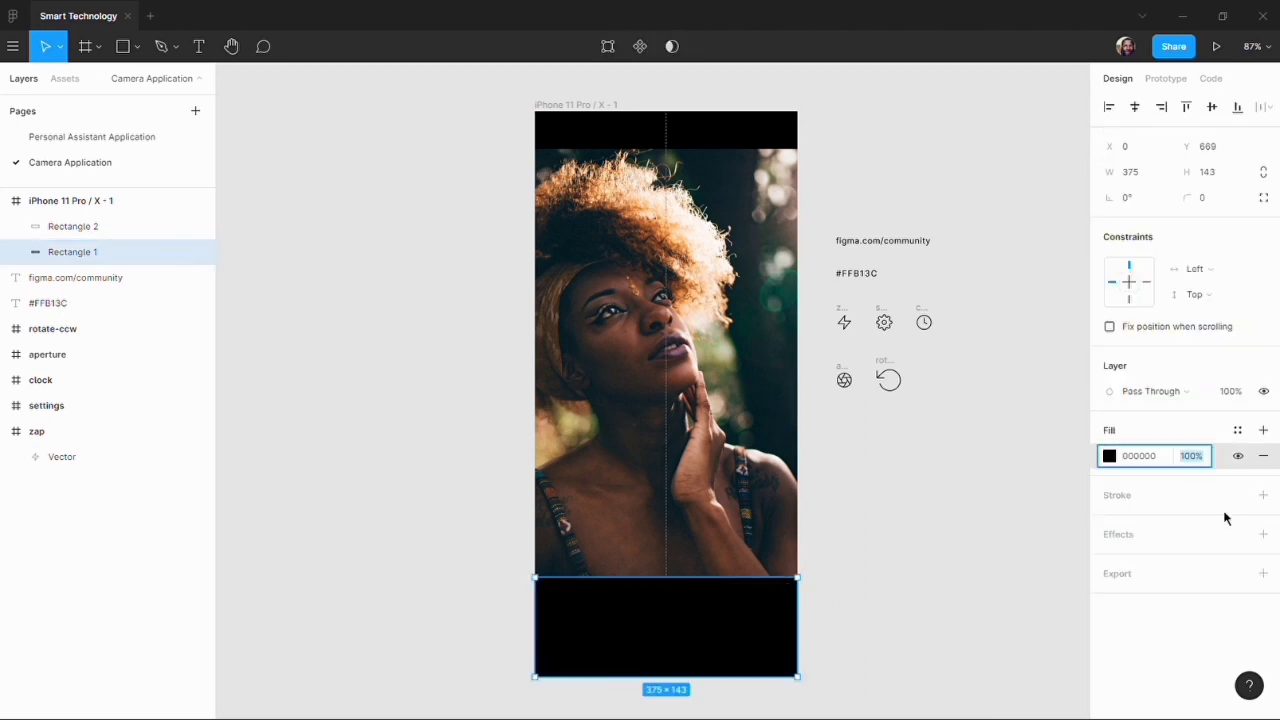
pyautogui.write('90')
pyautogui.press('Return')
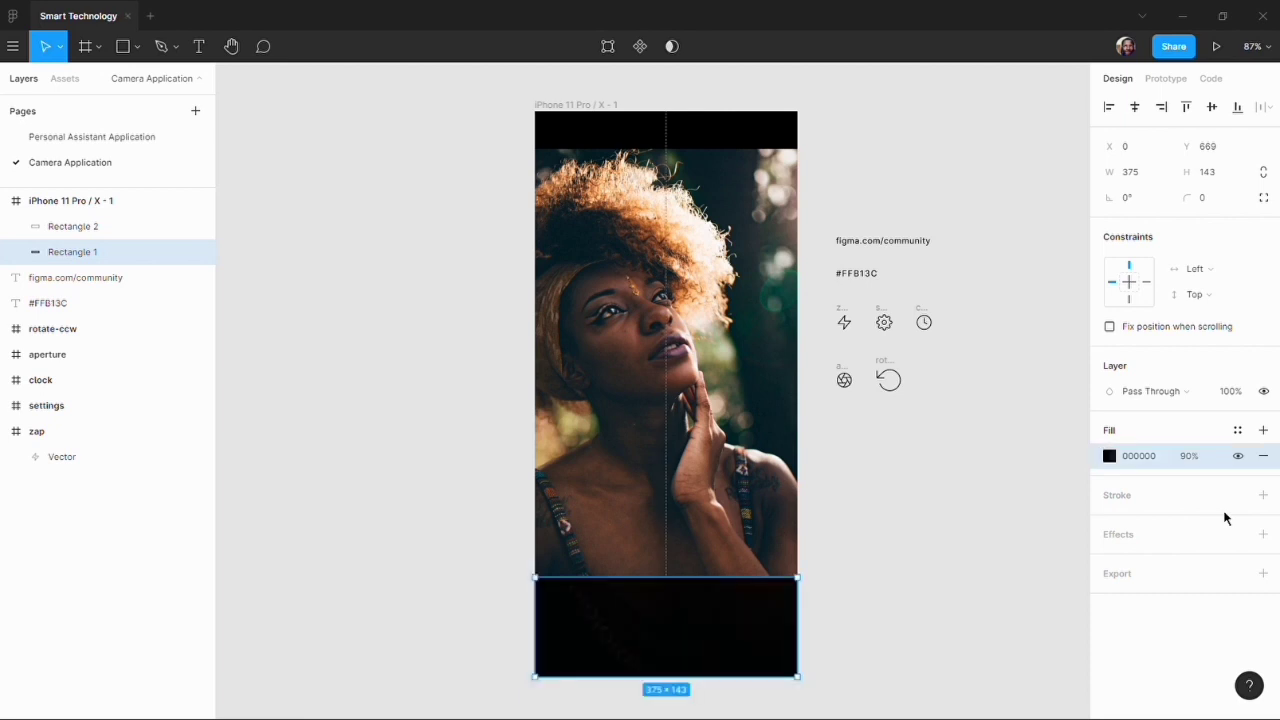
pyautogui.click(1197, 456)
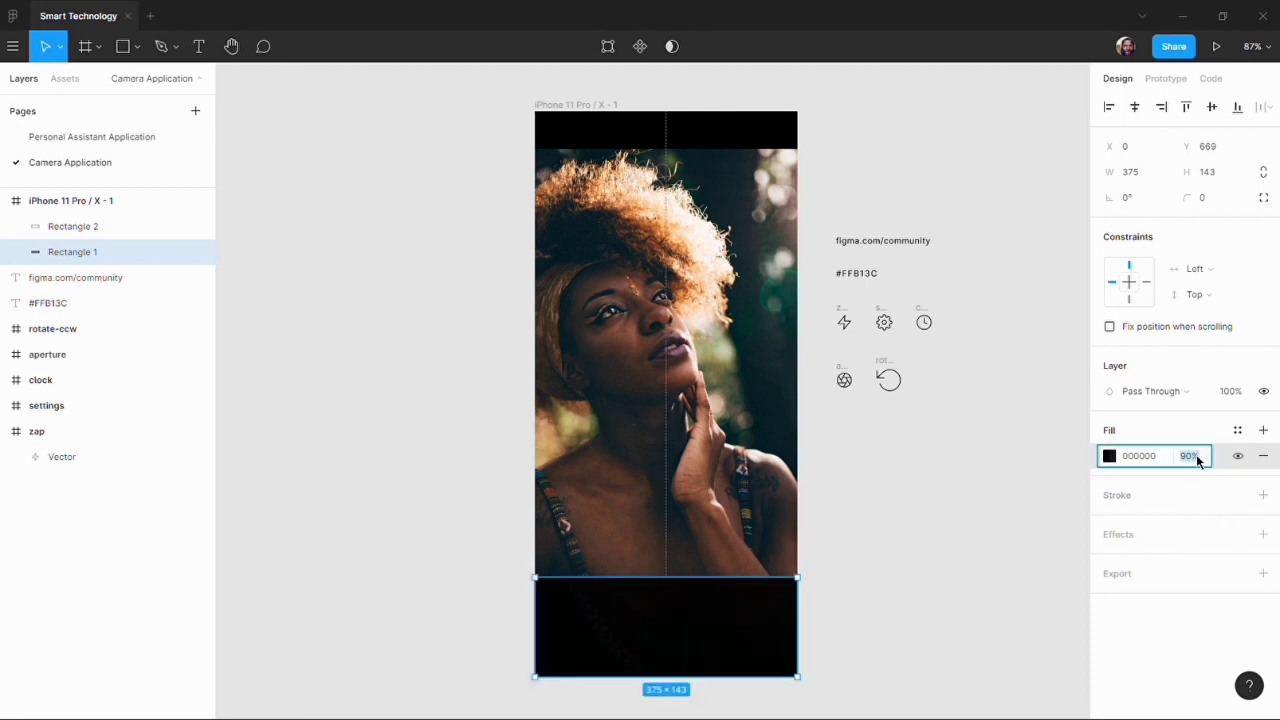
pyautogui.write('80')
pyautogui.press('Return')
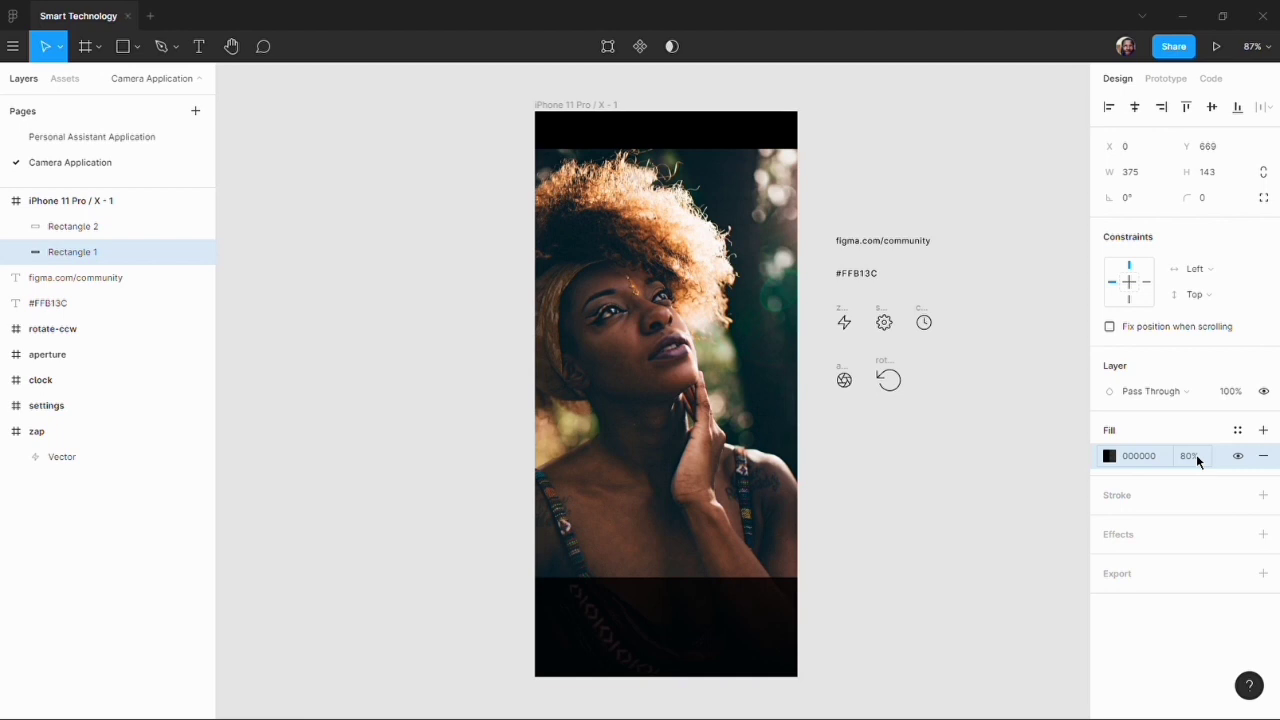
pyautogui.click(953, 582)
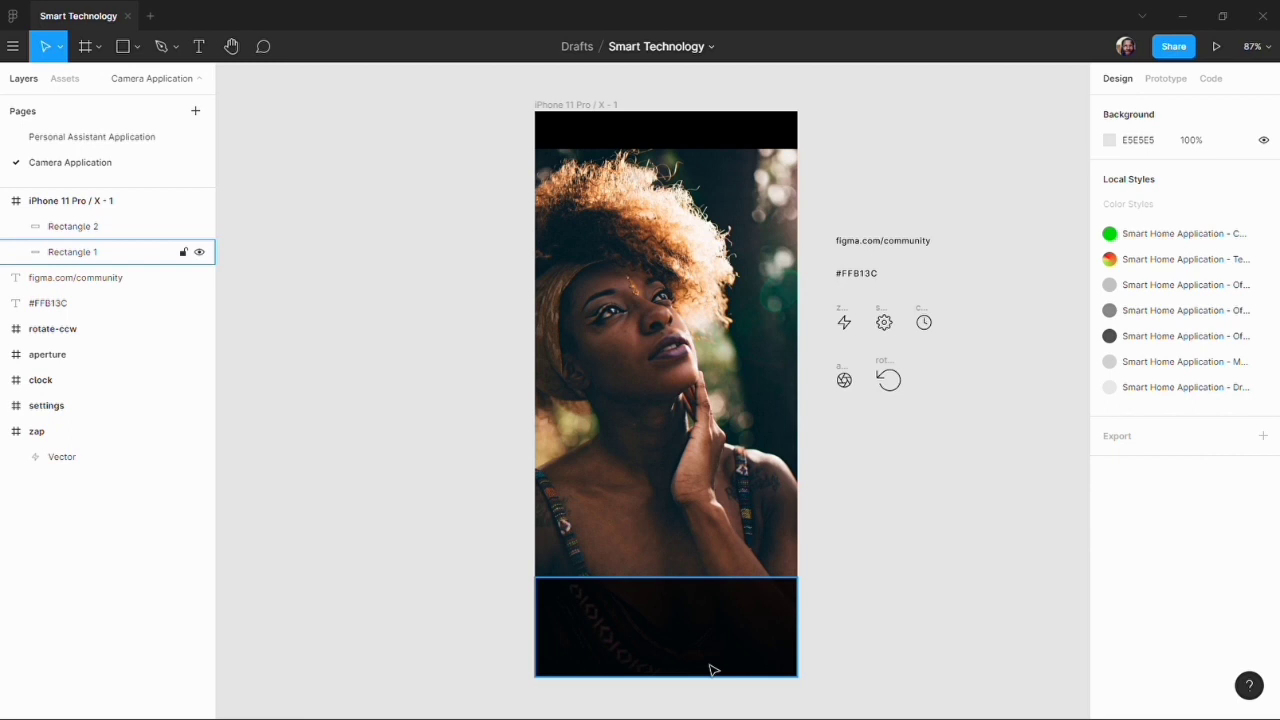
pyautogui.click(670, 656)
pyautogui.click(833, 625)
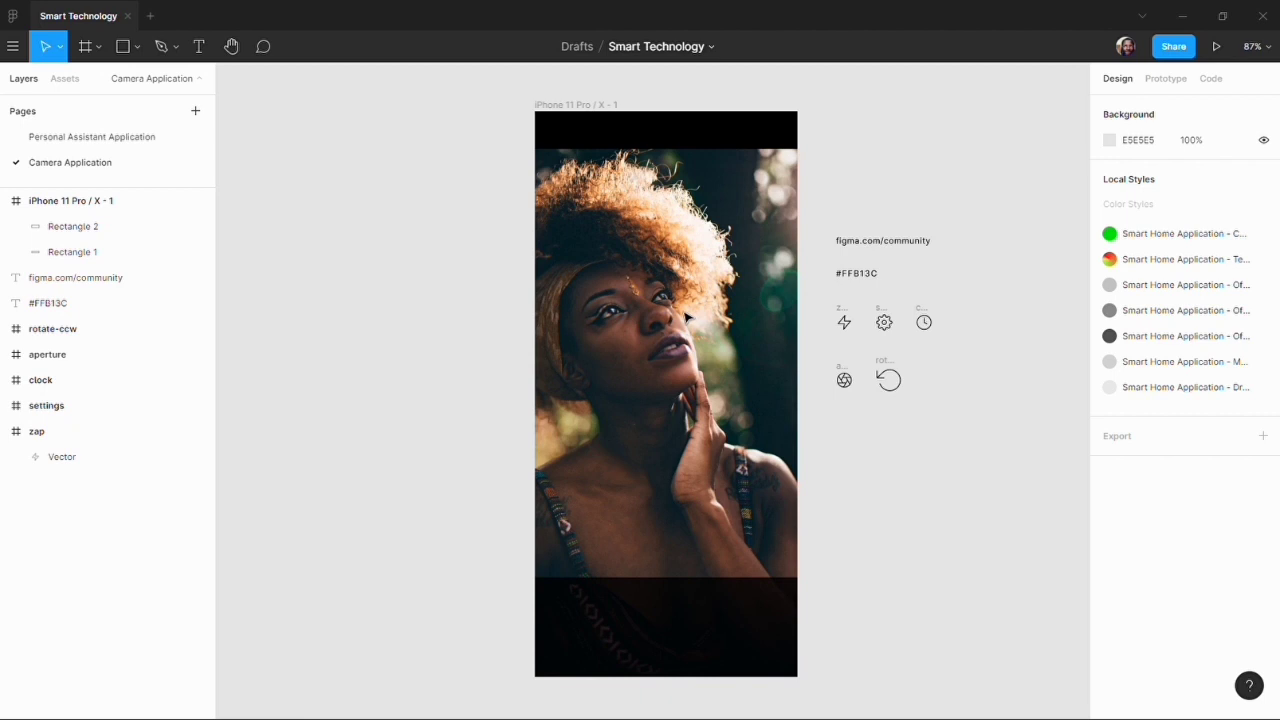
# Move the aperture icon into the icon row and recolour all four icons FFFFFF.
pyautogui.click(843, 376)
pyautogui.moveTo(843, 376); pyautogui.dragTo(963, 322)
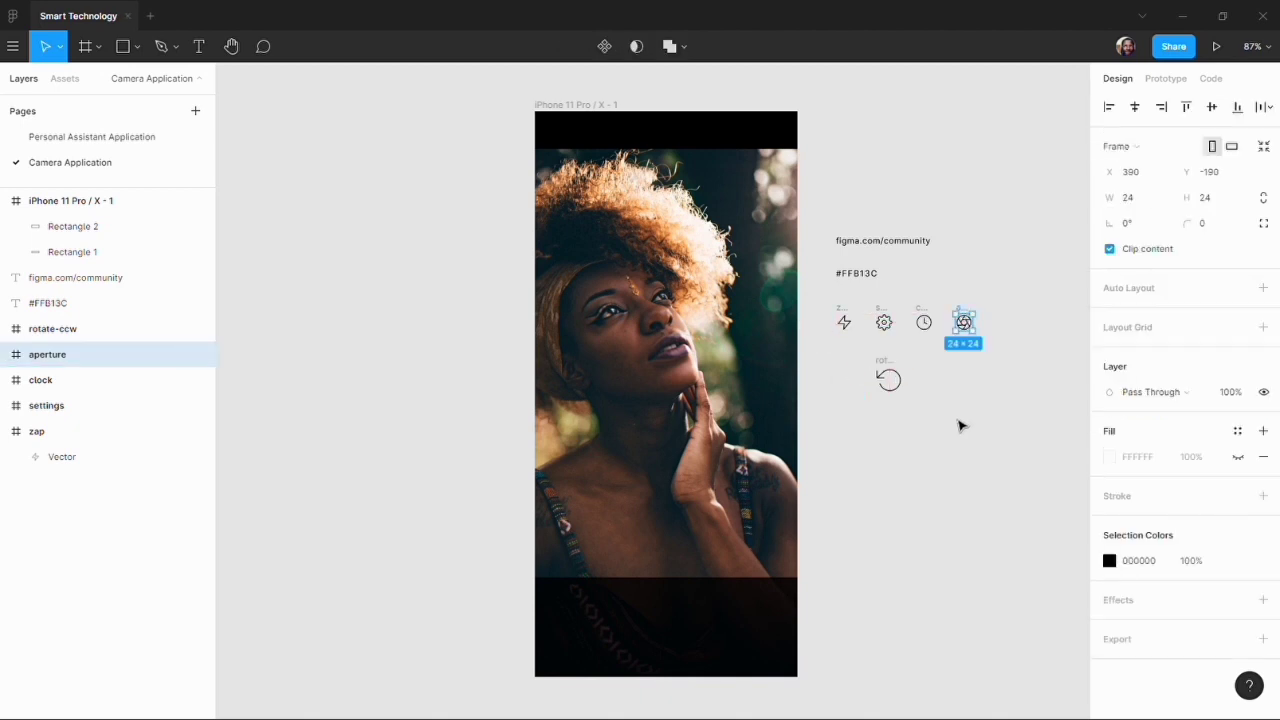
pyautogui.click(930, 395)
pyautogui.moveTo(827, 298); pyautogui.dragTo(1004, 340)
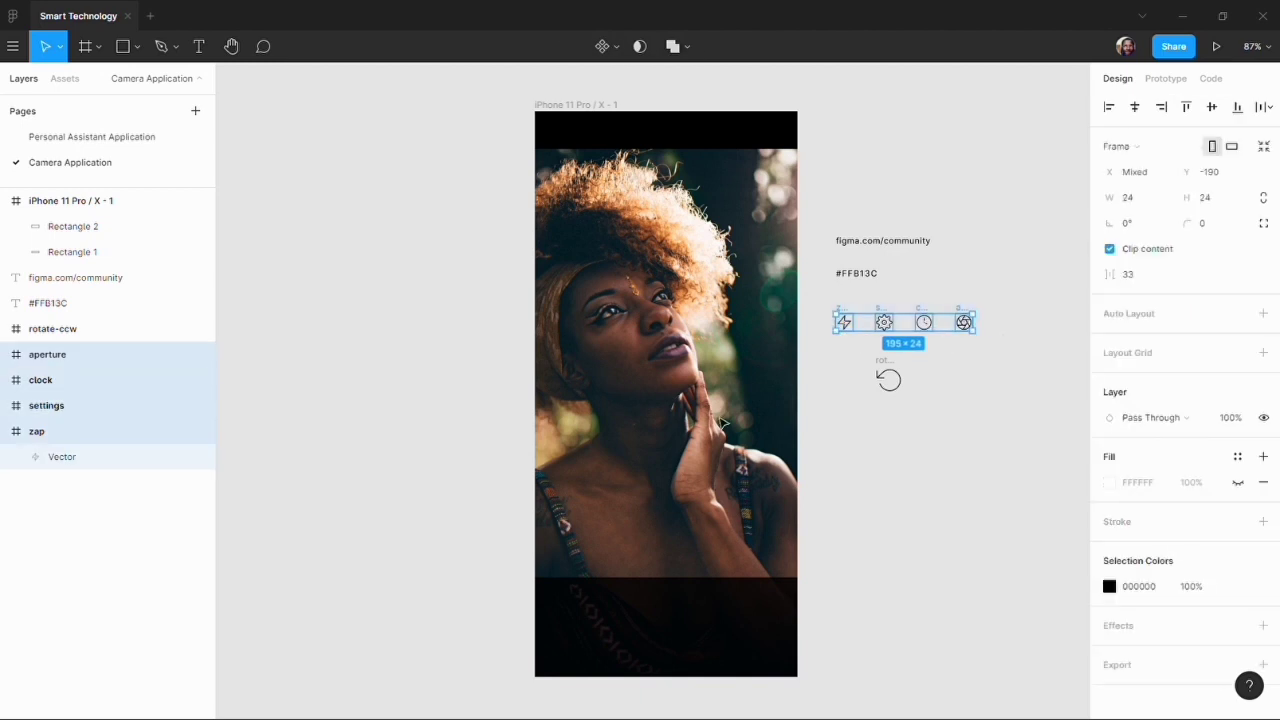
pyautogui.click(1109, 587)
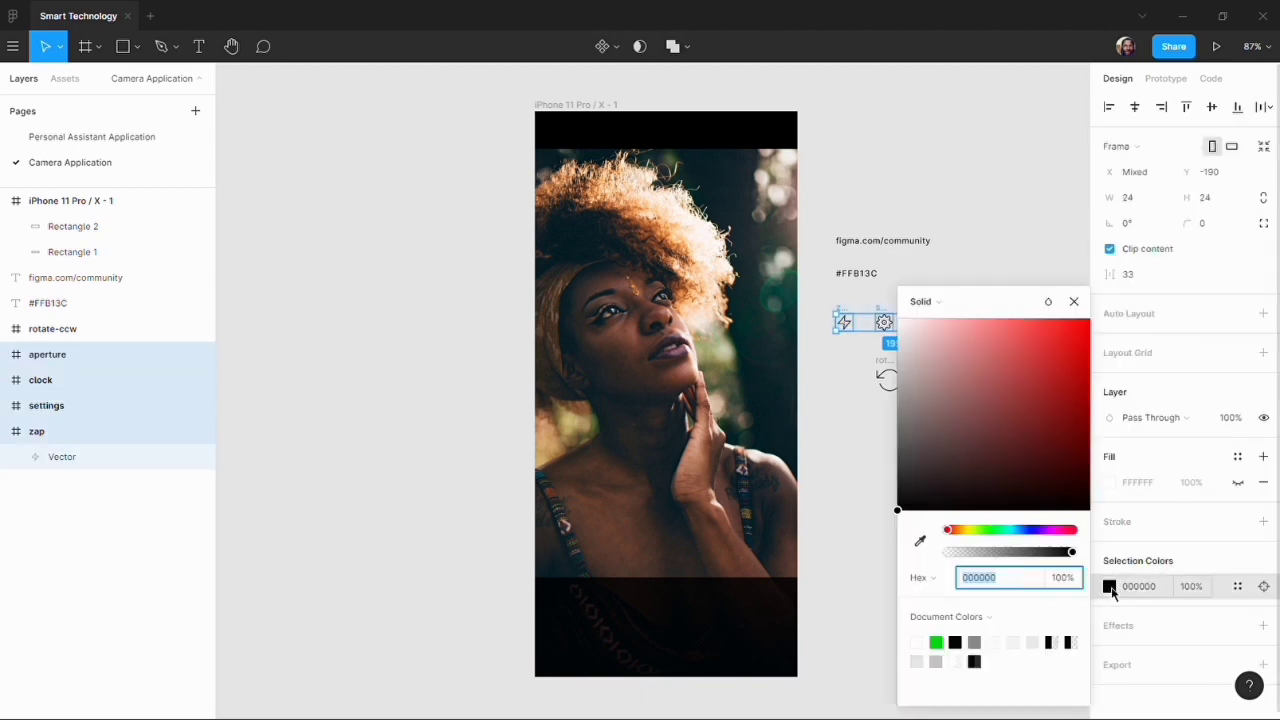
pyautogui.write('FFFFFF')
pyautogui.press('Return')
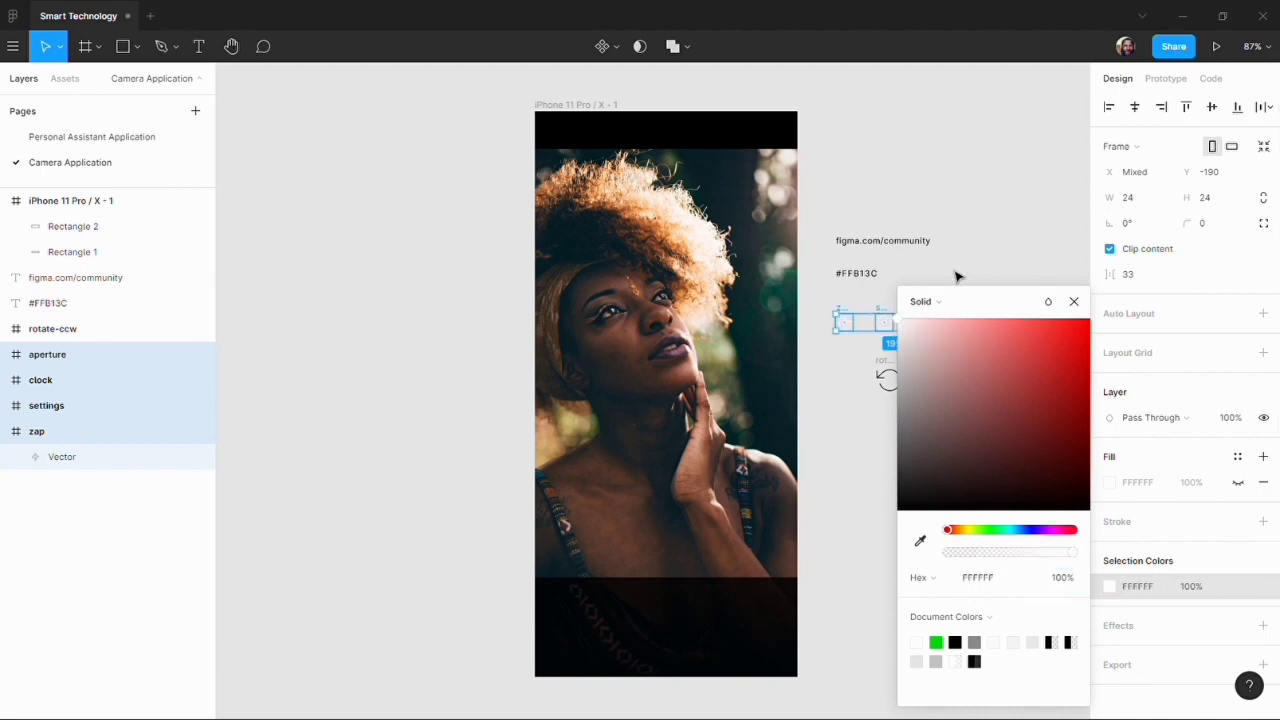
pyautogui.click(960, 277)
# Move the four icons into the top bar with 70 spacing, centred horizontally.
pyautogui.moveTo(837, 306); pyautogui.dragTo(986, 377)
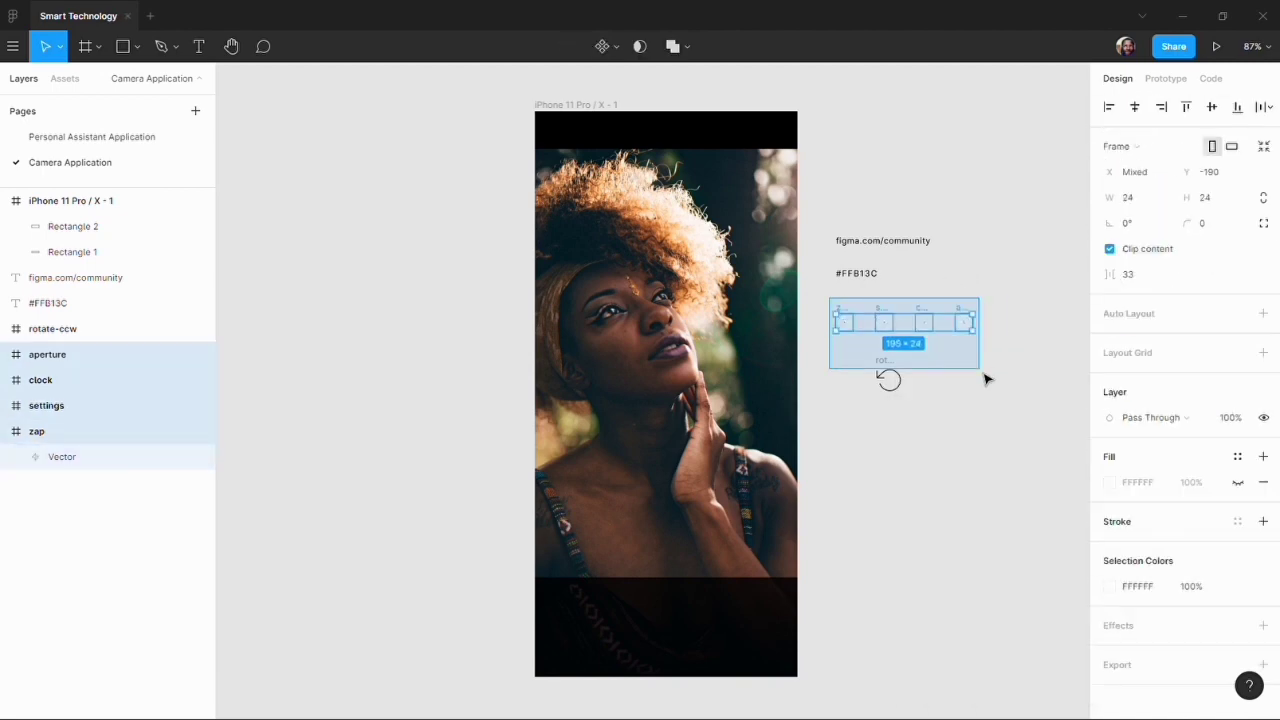
pyautogui.moveTo(943, 335); pyautogui.dragTo(697, 136)
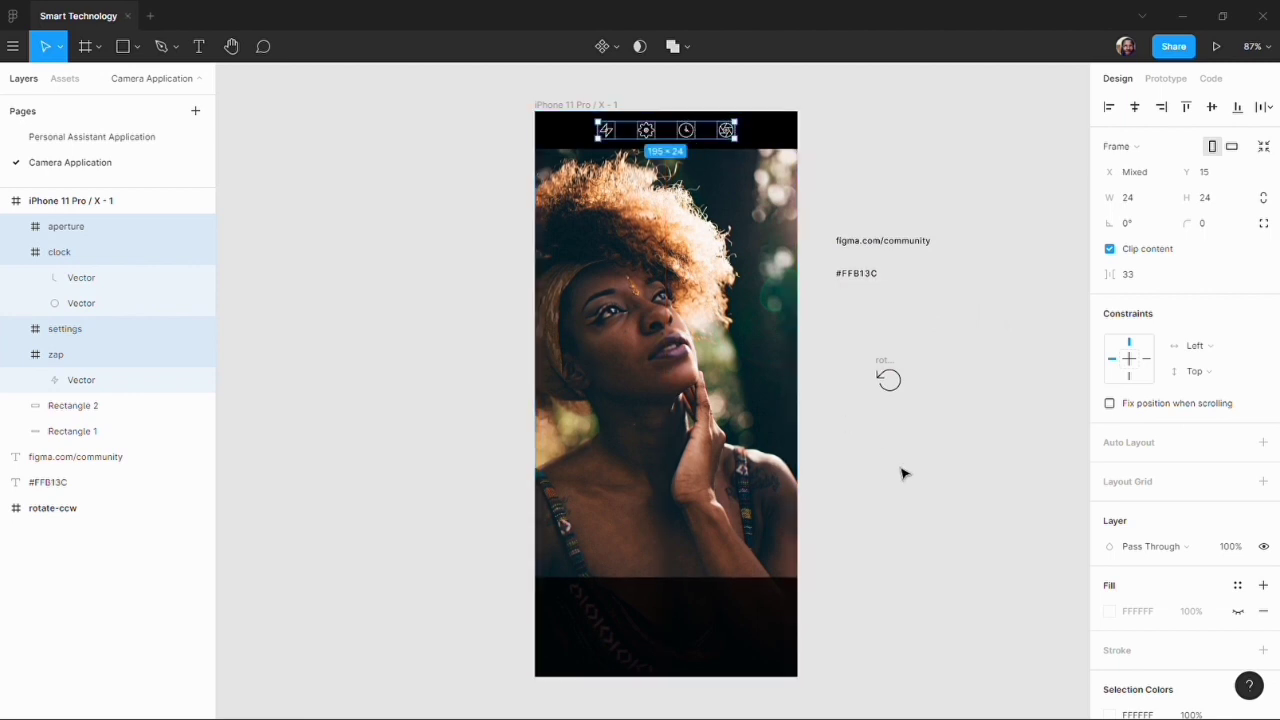
pyautogui.click(1129, 285)
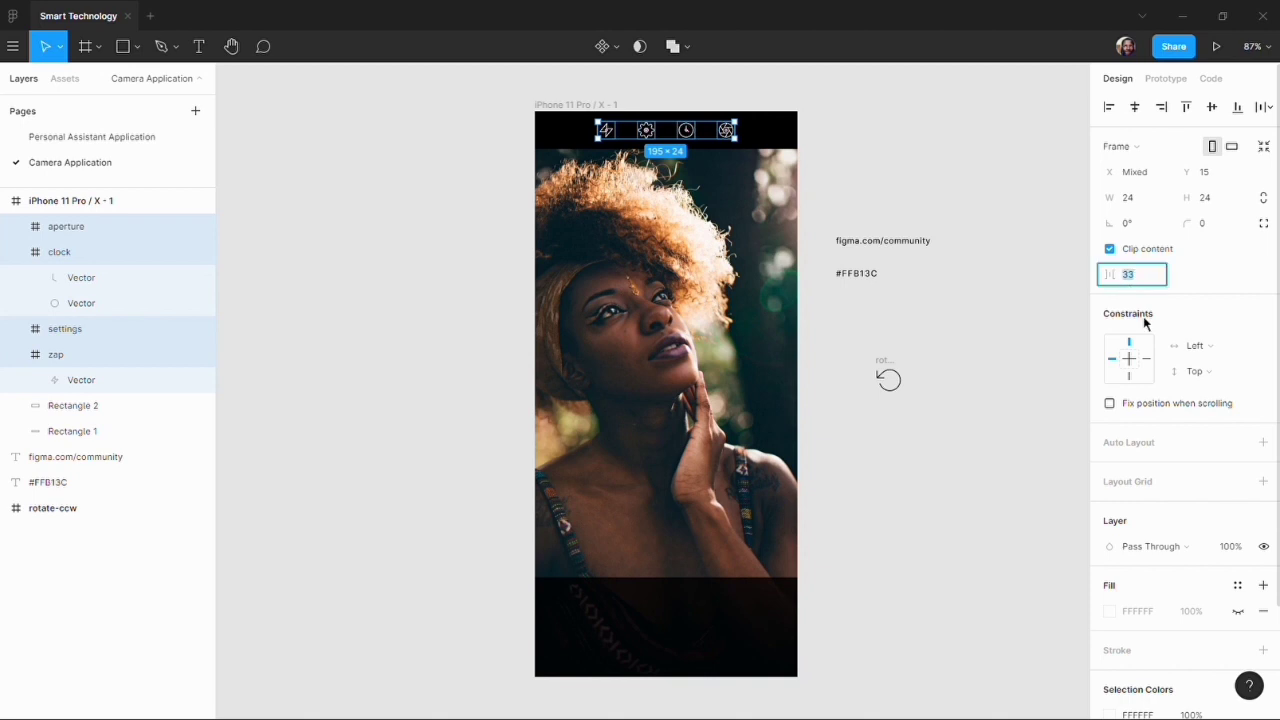
pyautogui.write('100')
pyautogui.press('Return')
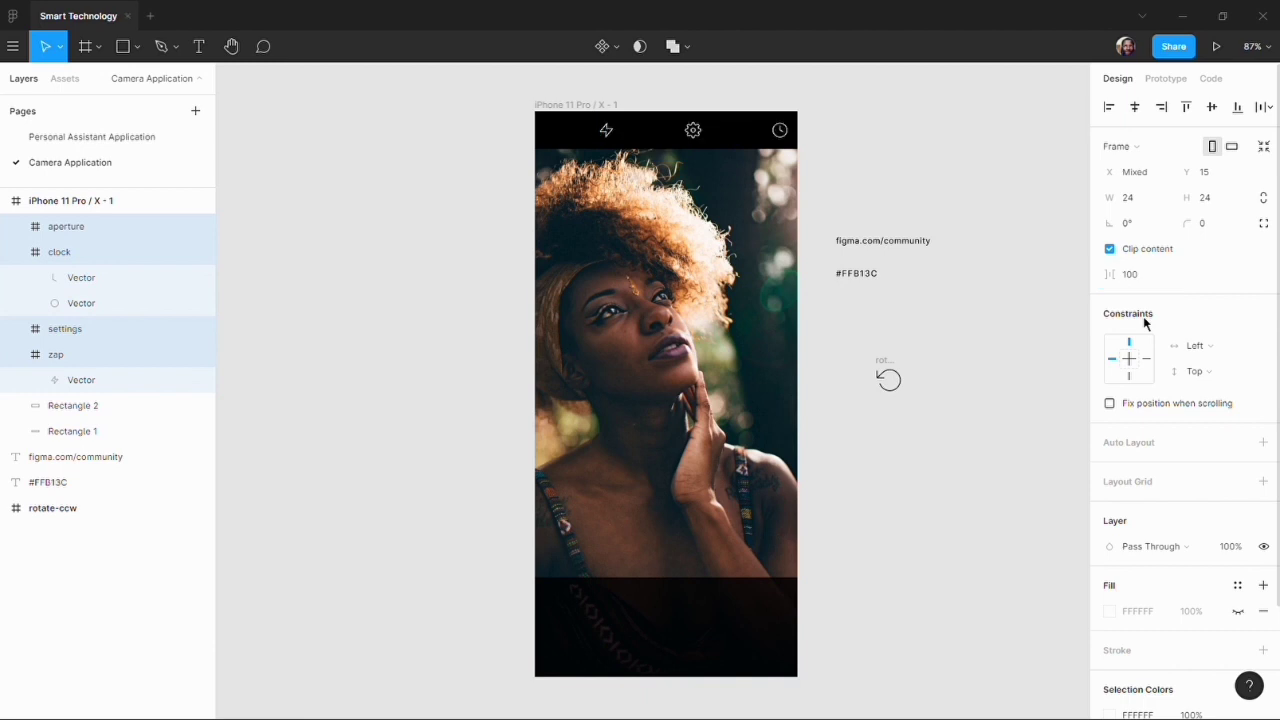
pyautogui.click(1135, 278)
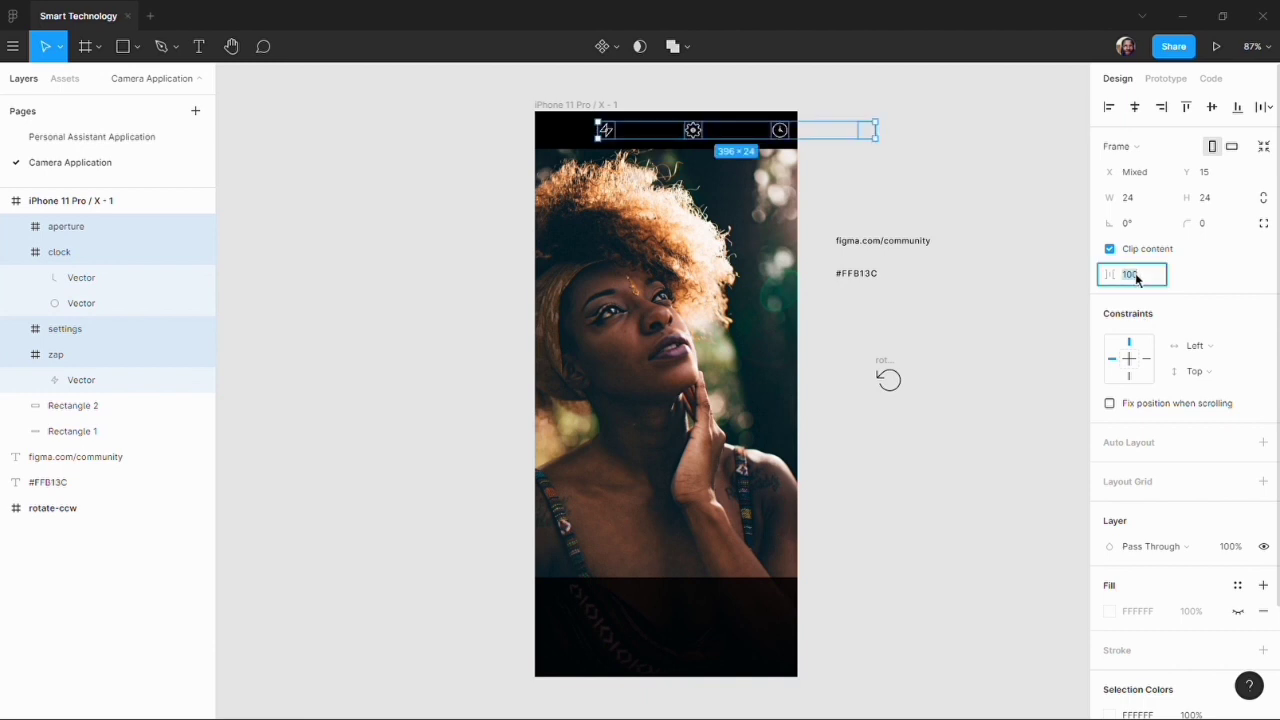
pyautogui.write('70')
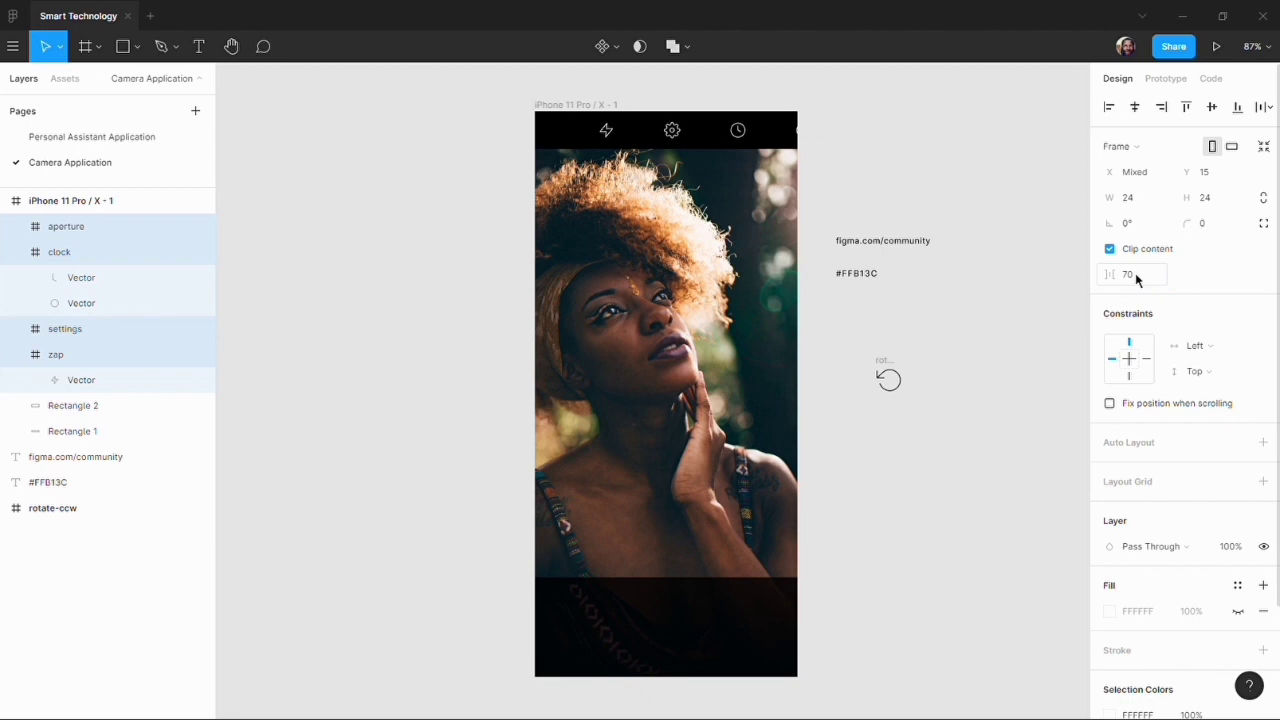
pyautogui.press('Return')
pyautogui.moveTo(751, 138); pyautogui.dragTo(713, 140)
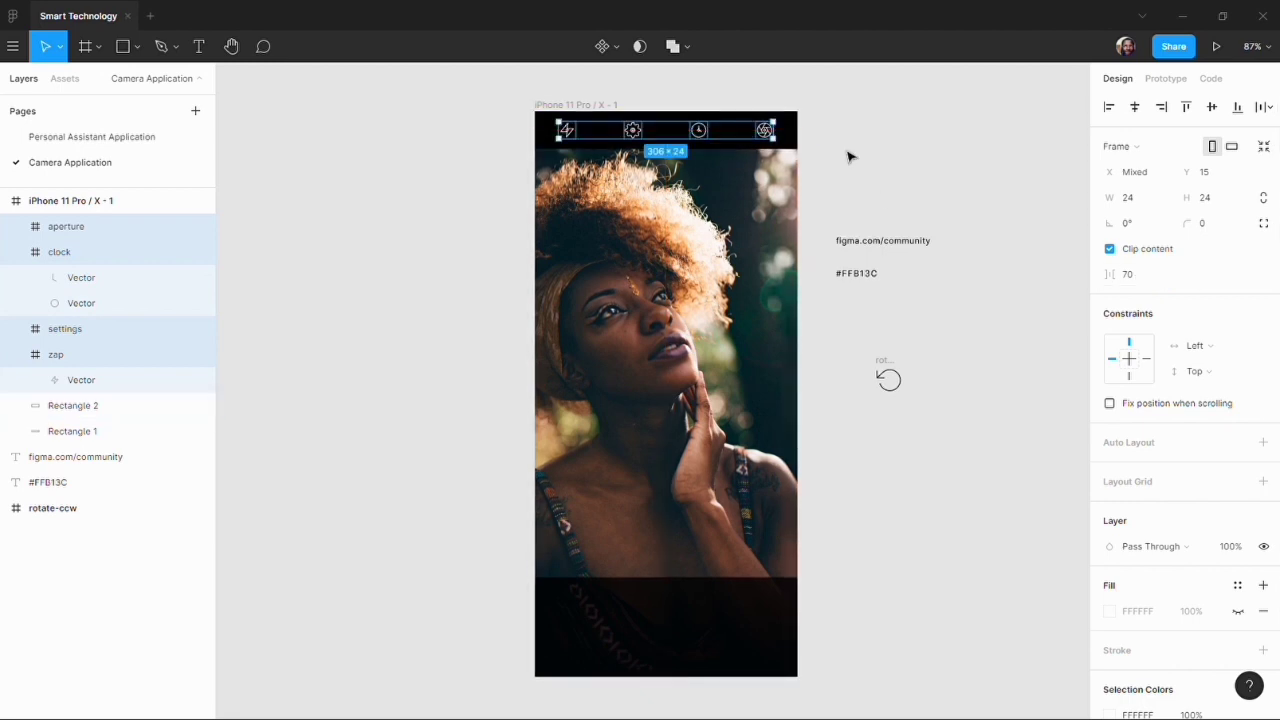
# Resize the icons to 20×20 and centre the row vertically in the top bar.
pyautogui.click(1158, 198)
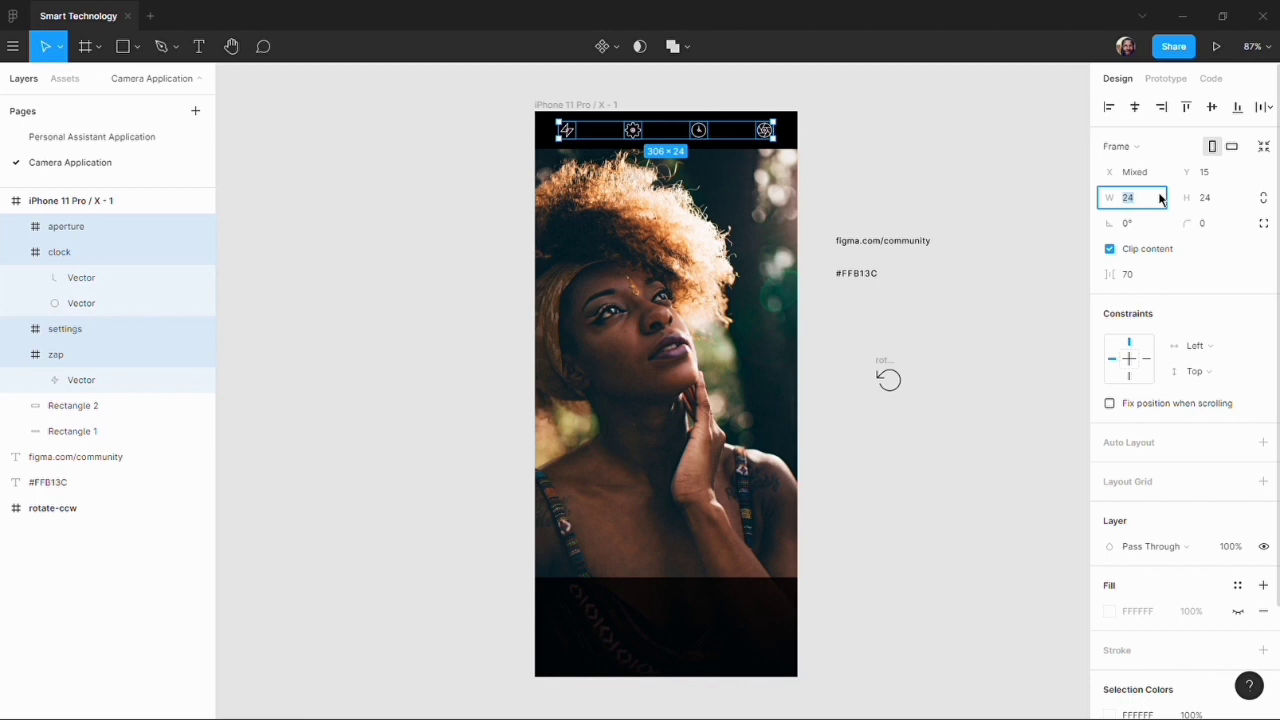
pyautogui.write('14')
pyautogui.press('Tab')
pyautogui.write('1')
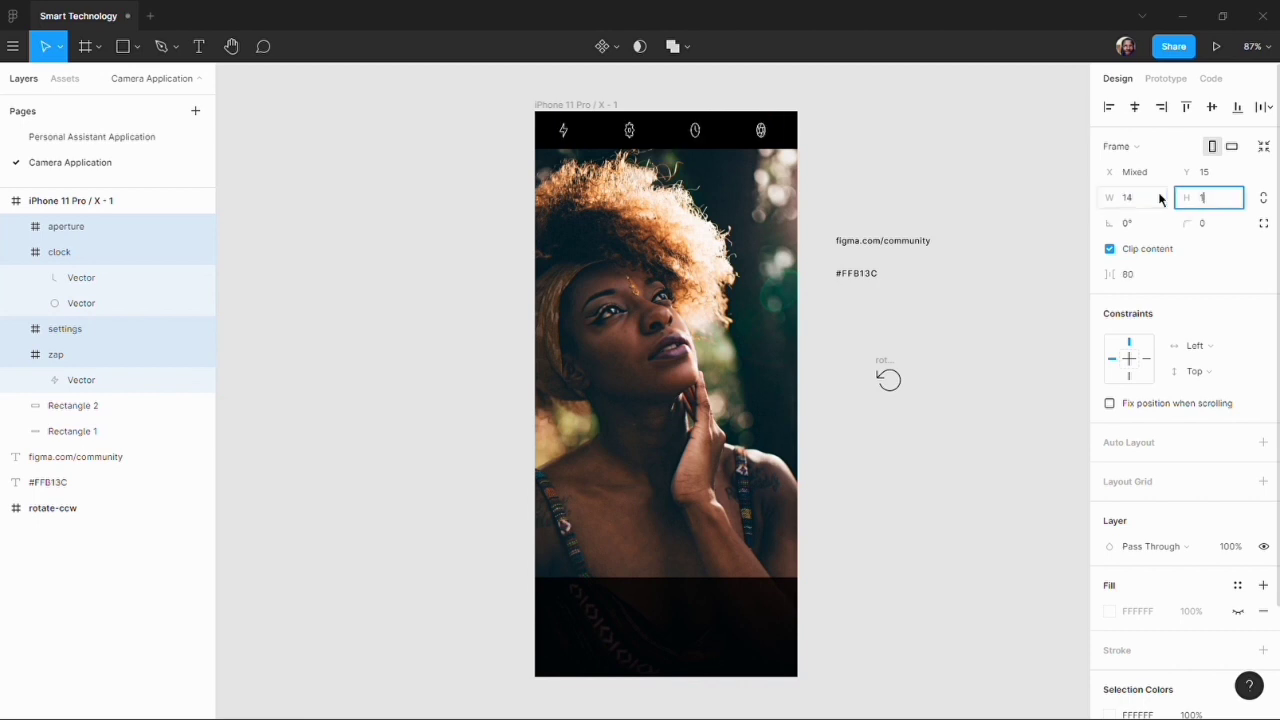
pyautogui.press('Return')
pyautogui.click(1160, 199)
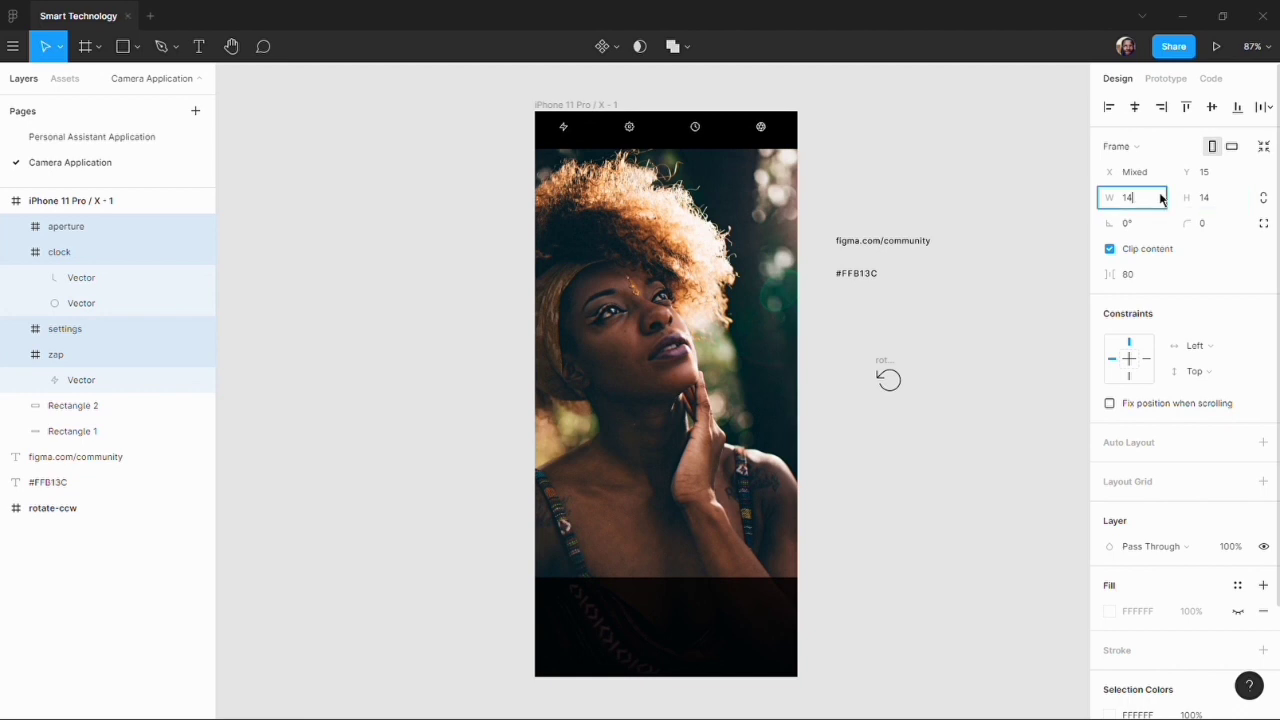
pyautogui.press('Tab')
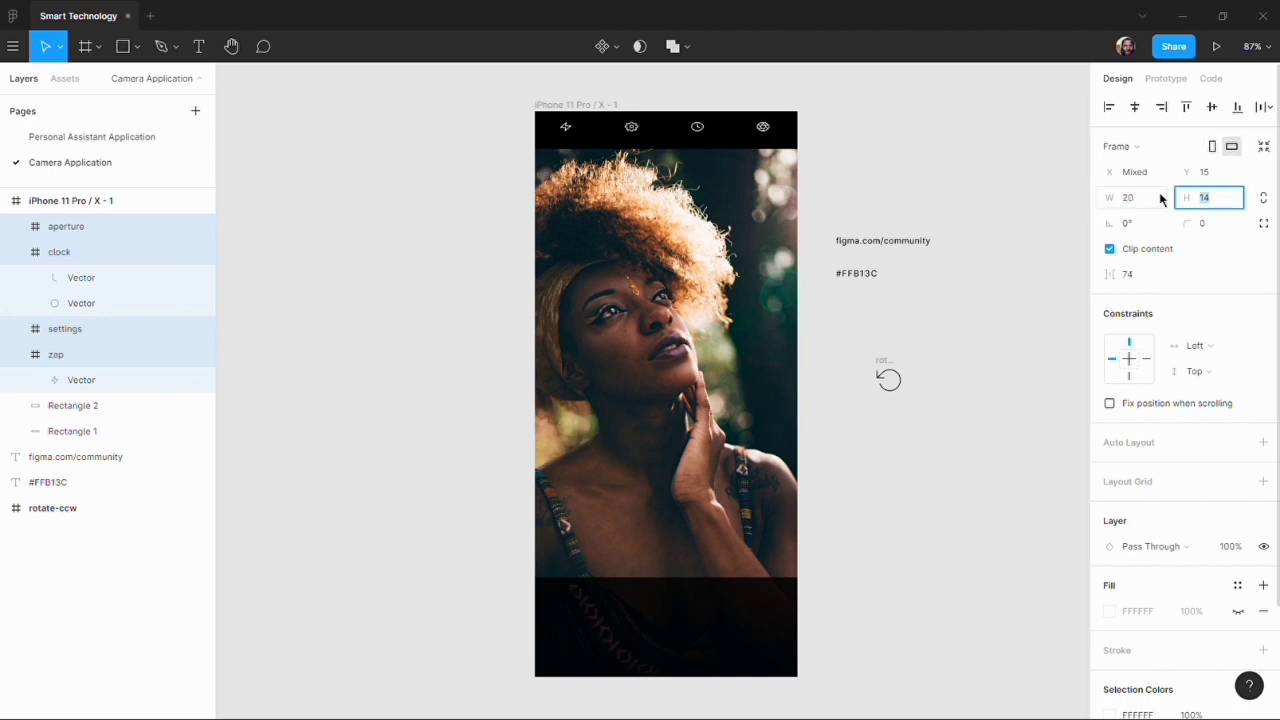
pyautogui.press('Return')
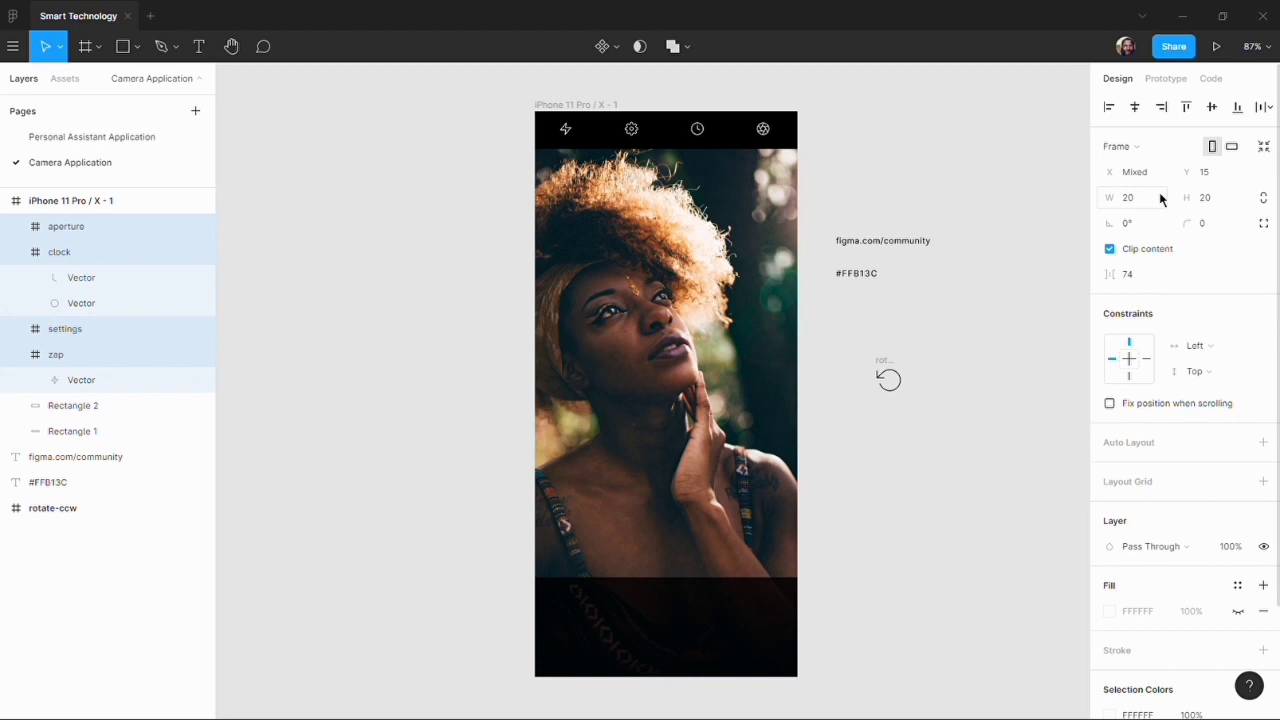
pyautogui.moveTo(706, 140); pyautogui.dragTo(703, 138)
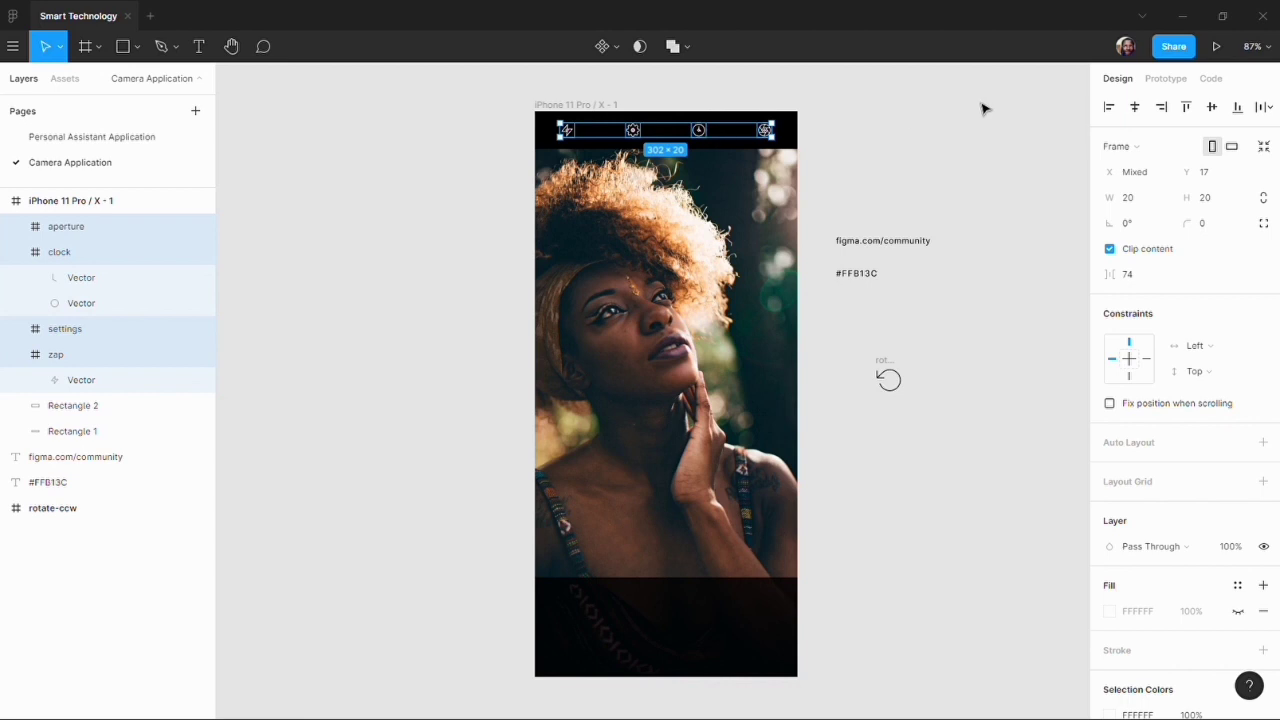
pyautogui.click(942, 152)
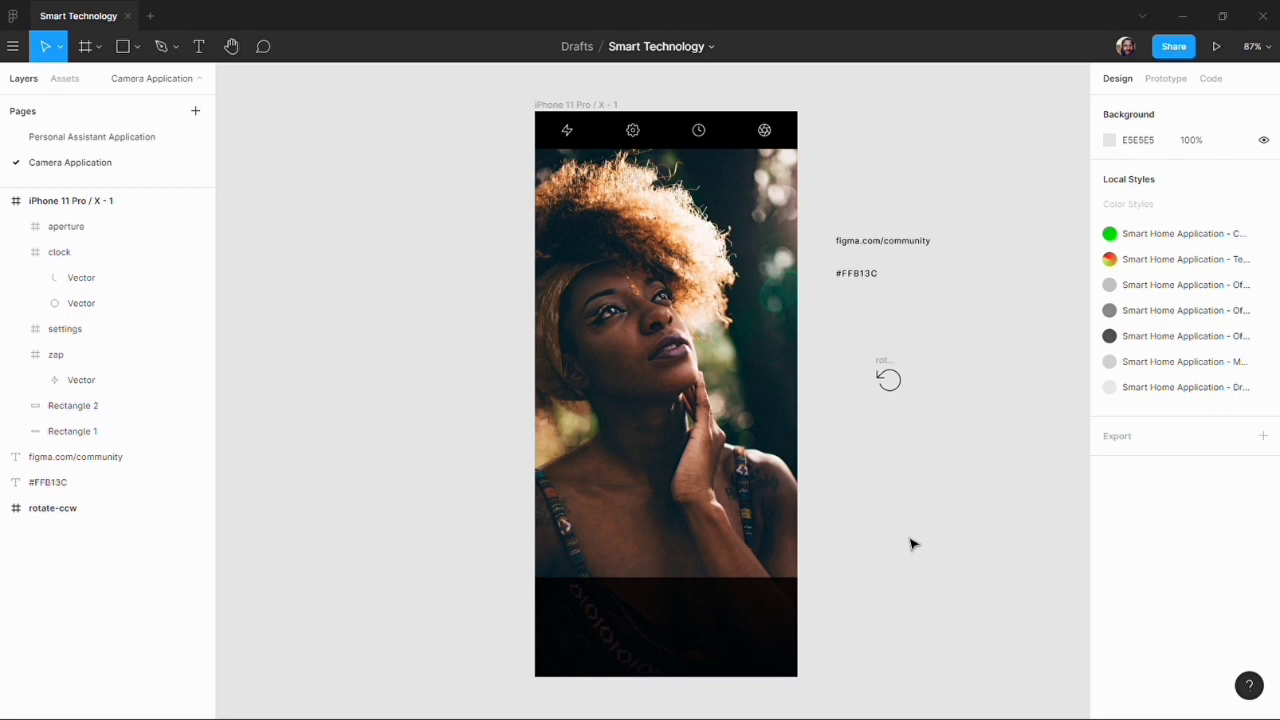
# Draw a 70×70 ellipse in the bottom black bar.
pyautogui.click(137, 48)
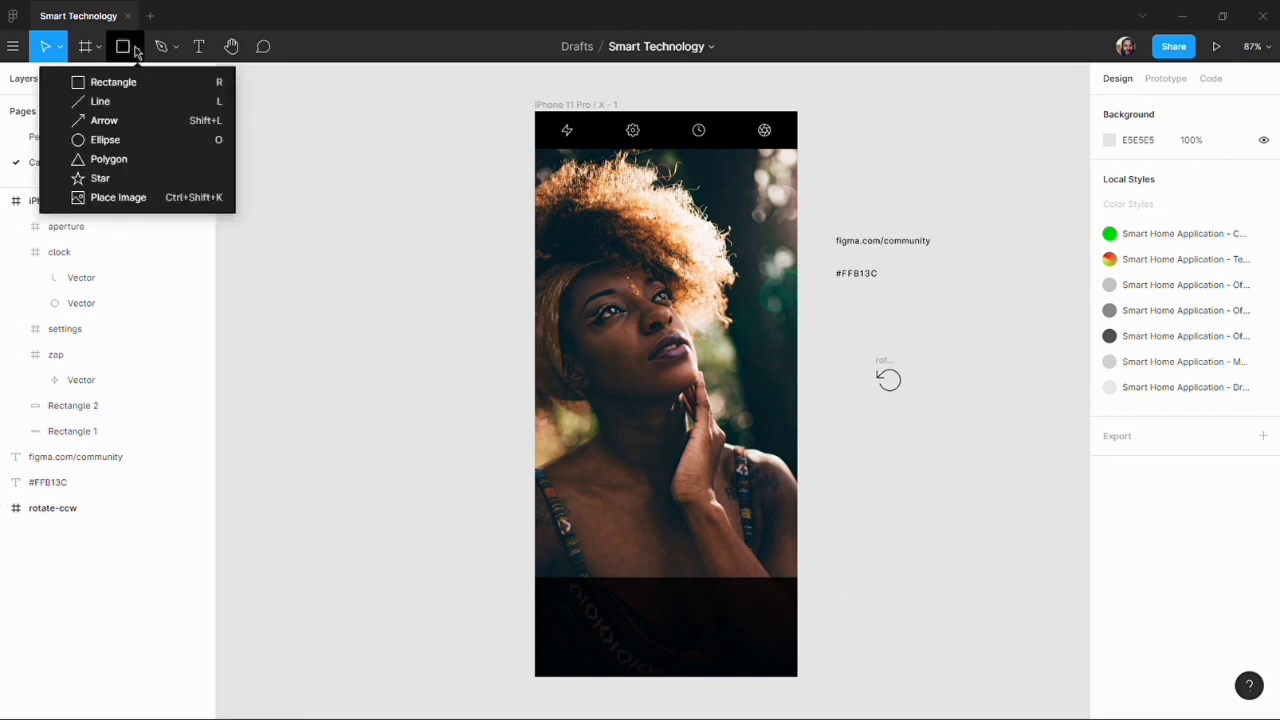
pyautogui.click(137, 141)
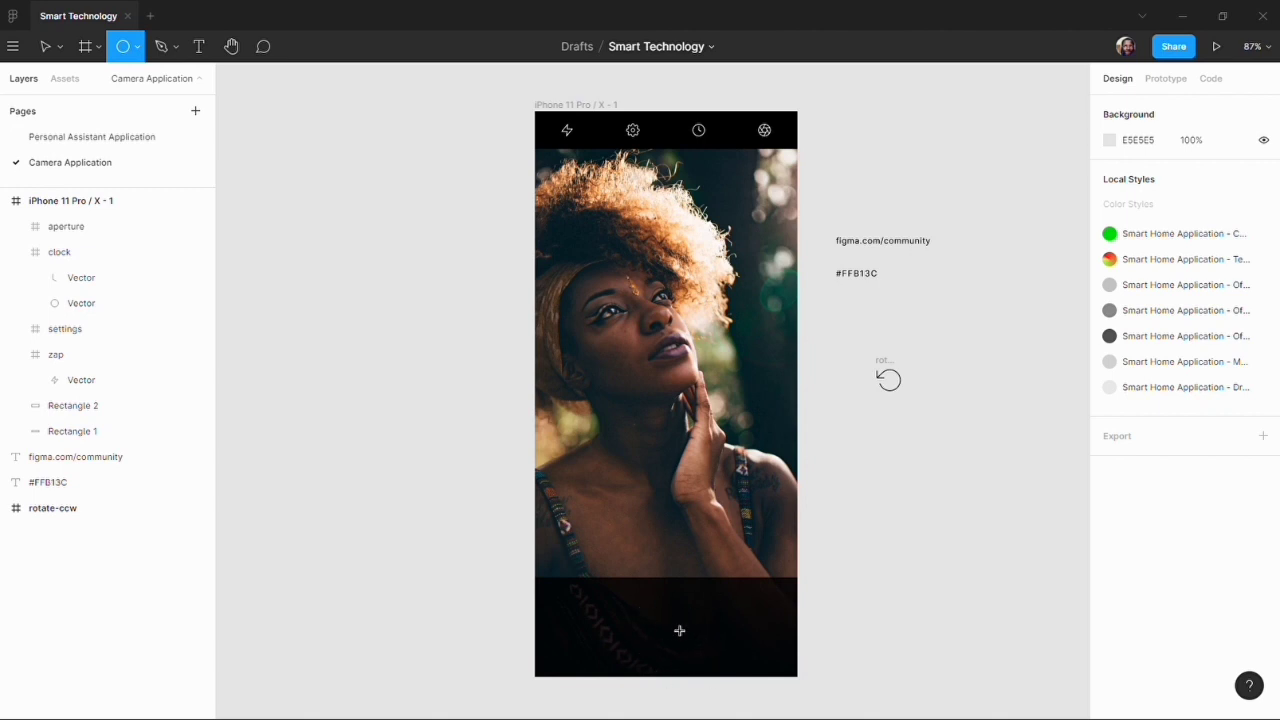
pyautogui.click(677, 629)
pyautogui.moveTo(677, 629)
pyautogui.mouseDown()
pyautogui.moveTo(680, 646)
pyautogui.moveTo(666, 648)
pyautogui.moveTo(679, 646)
pyautogui.mouseUp()
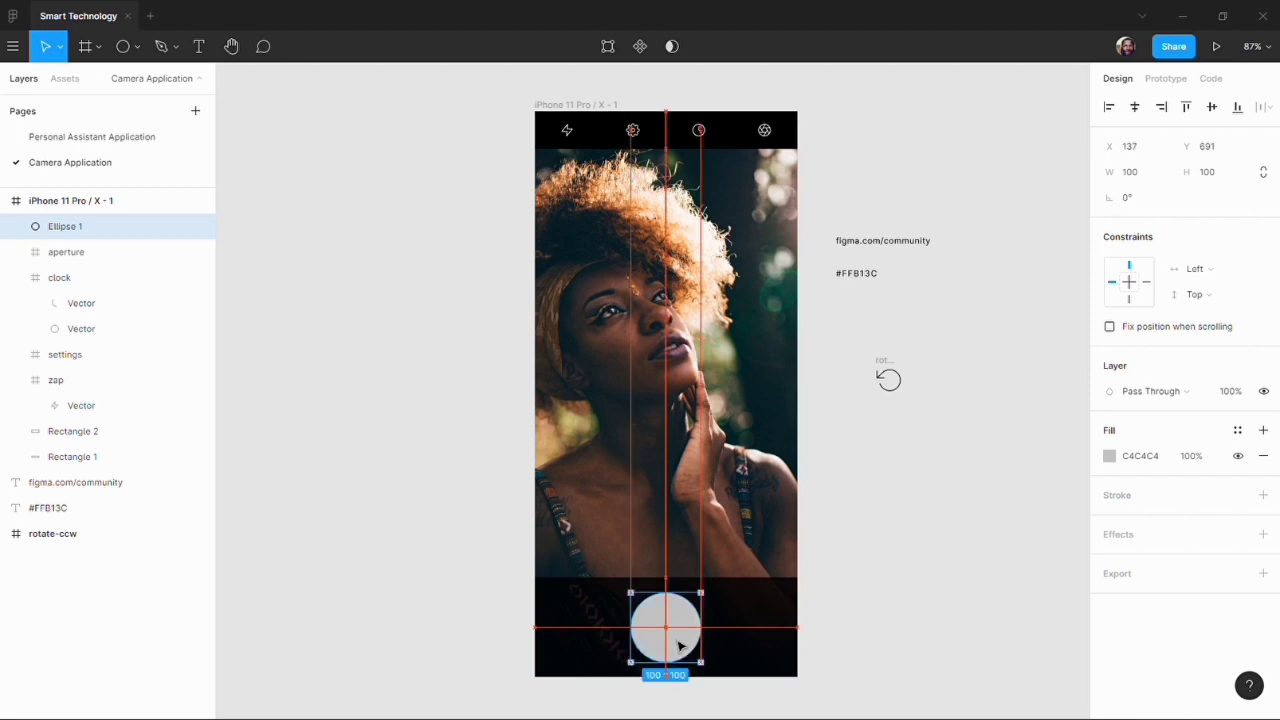
pyautogui.click(1142, 171)
pyautogui.write('70')
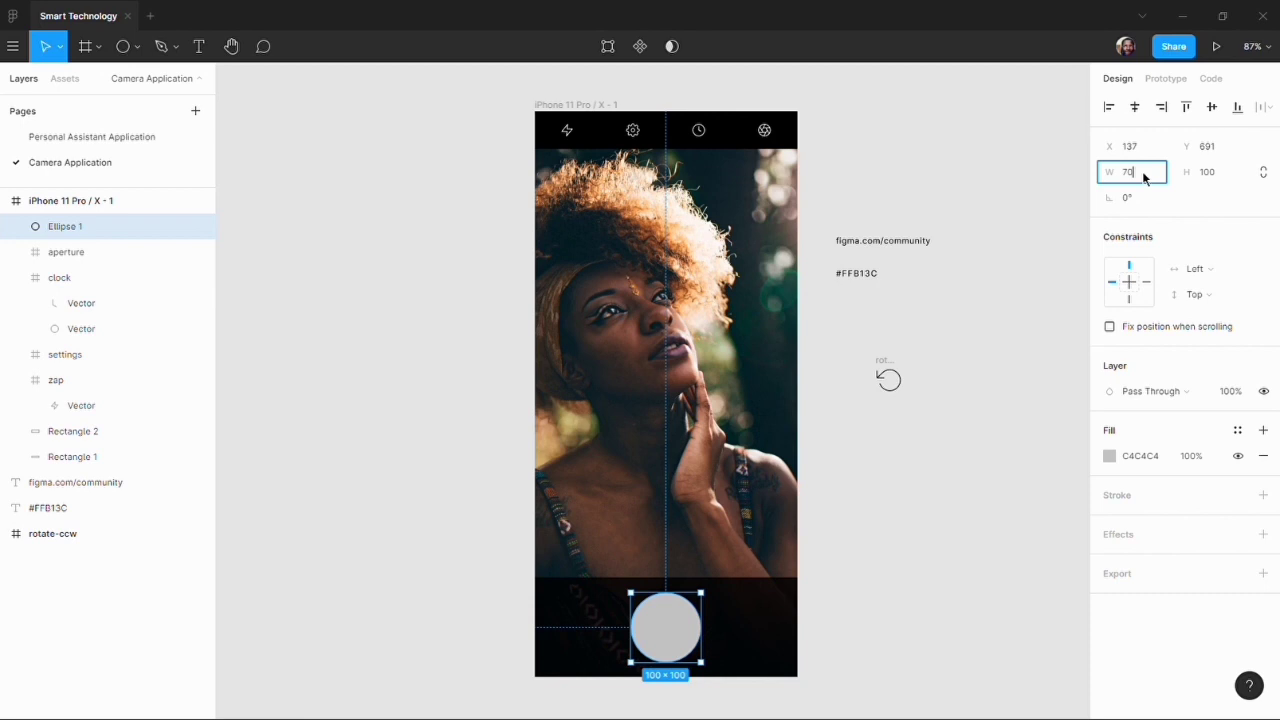
pyautogui.press('Tab')
pyautogui.write('70')
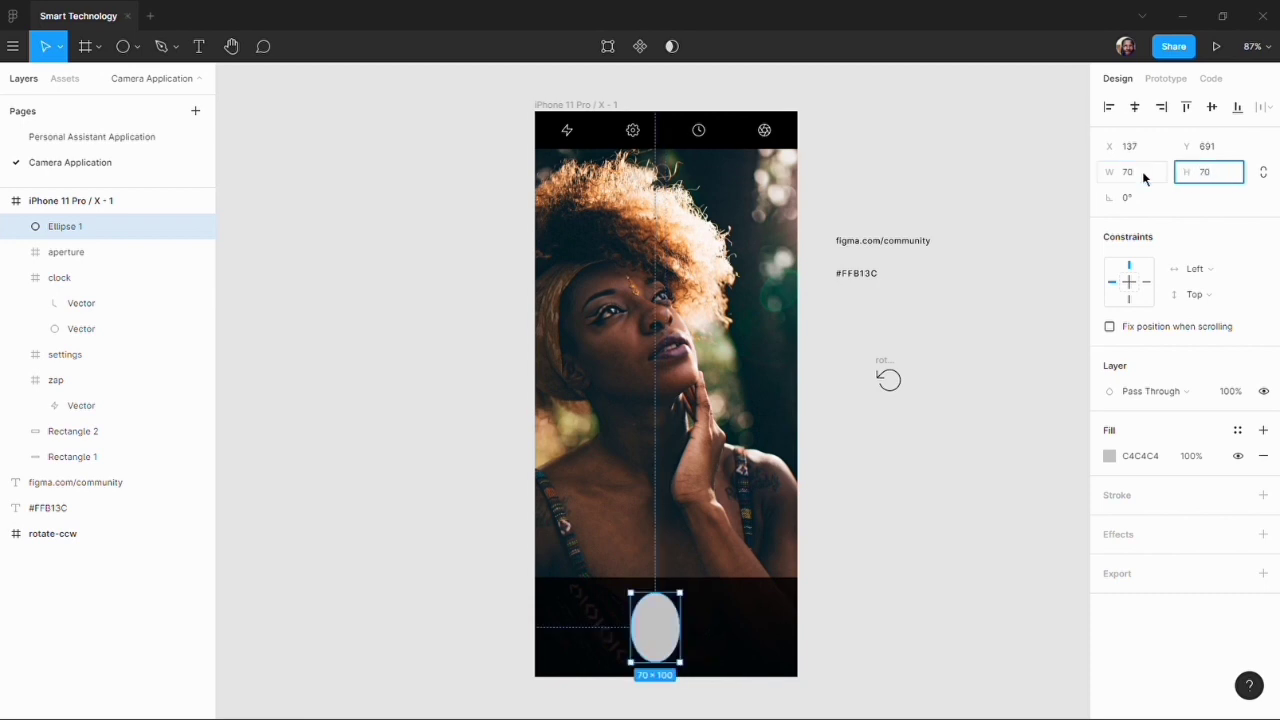
pyautogui.press('Tab')
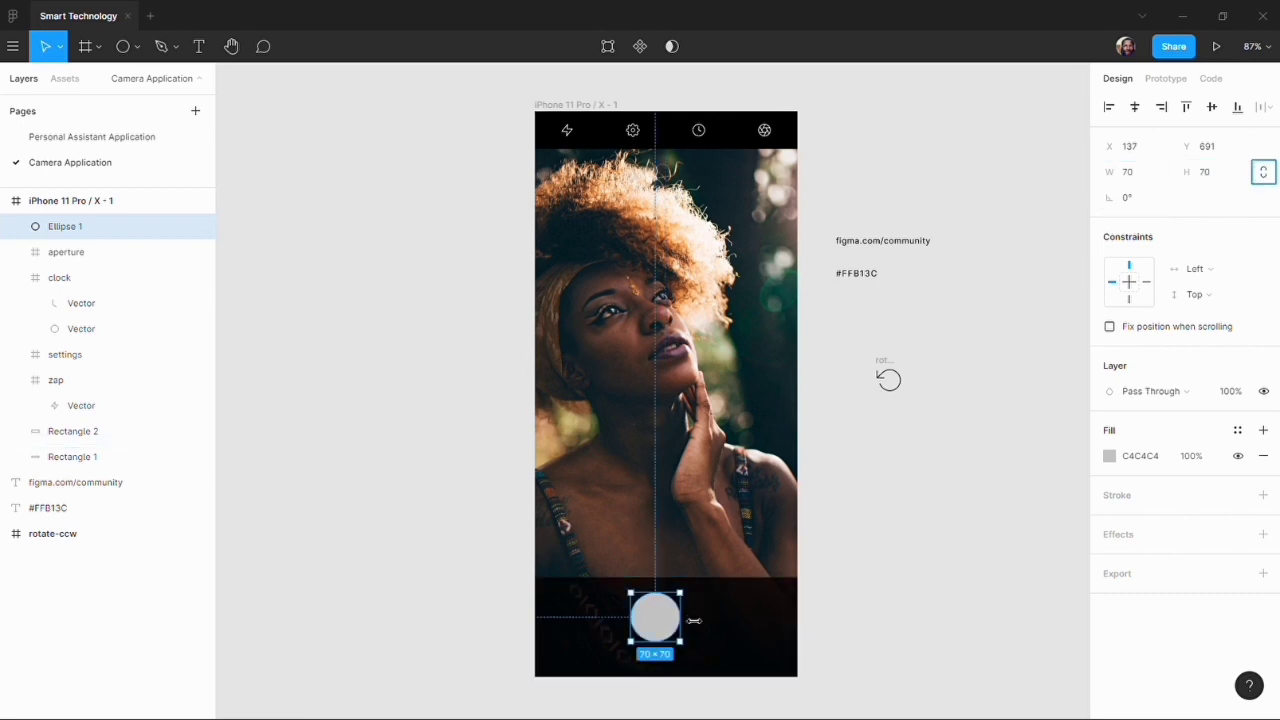
pyautogui.moveTo(656, 624)
pyautogui.mouseDown()
pyautogui.moveTo(668, 641)
pyautogui.moveTo(656, 634)
pyautogui.mouseUp()
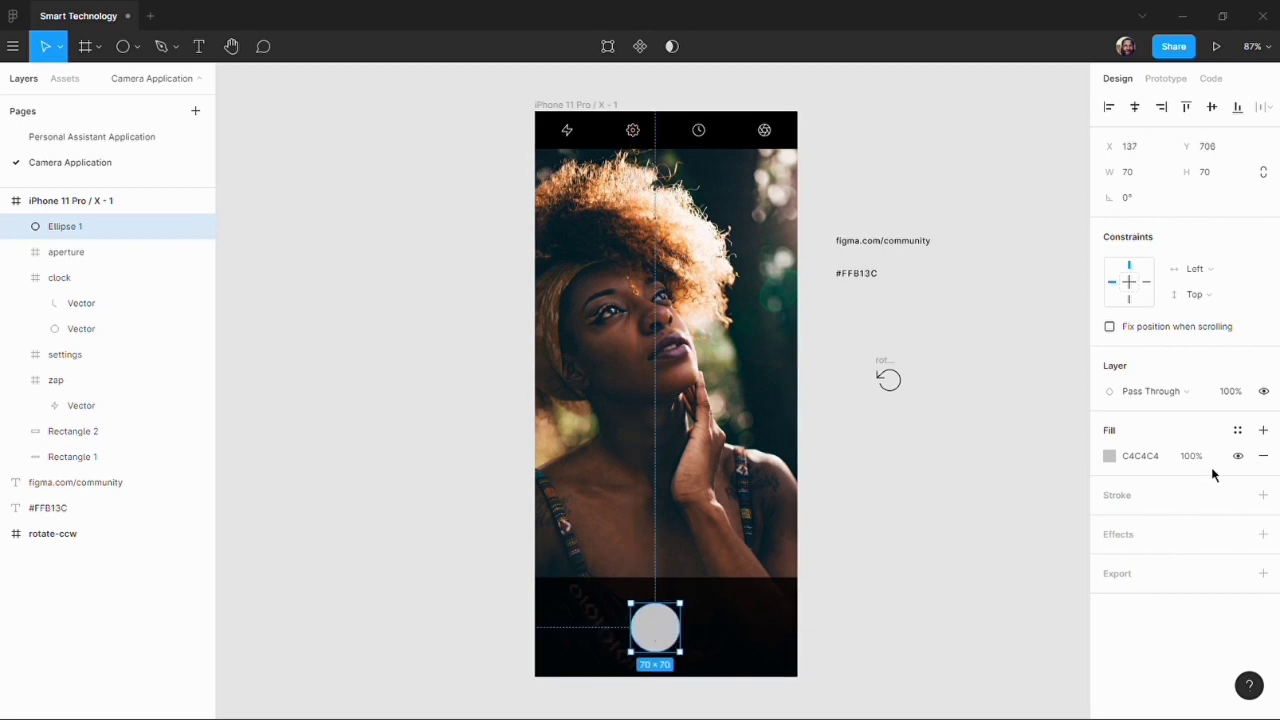
# Give the circle a white outline, hide its fill, and centre it in the bar.
pyautogui.click(1122, 497)
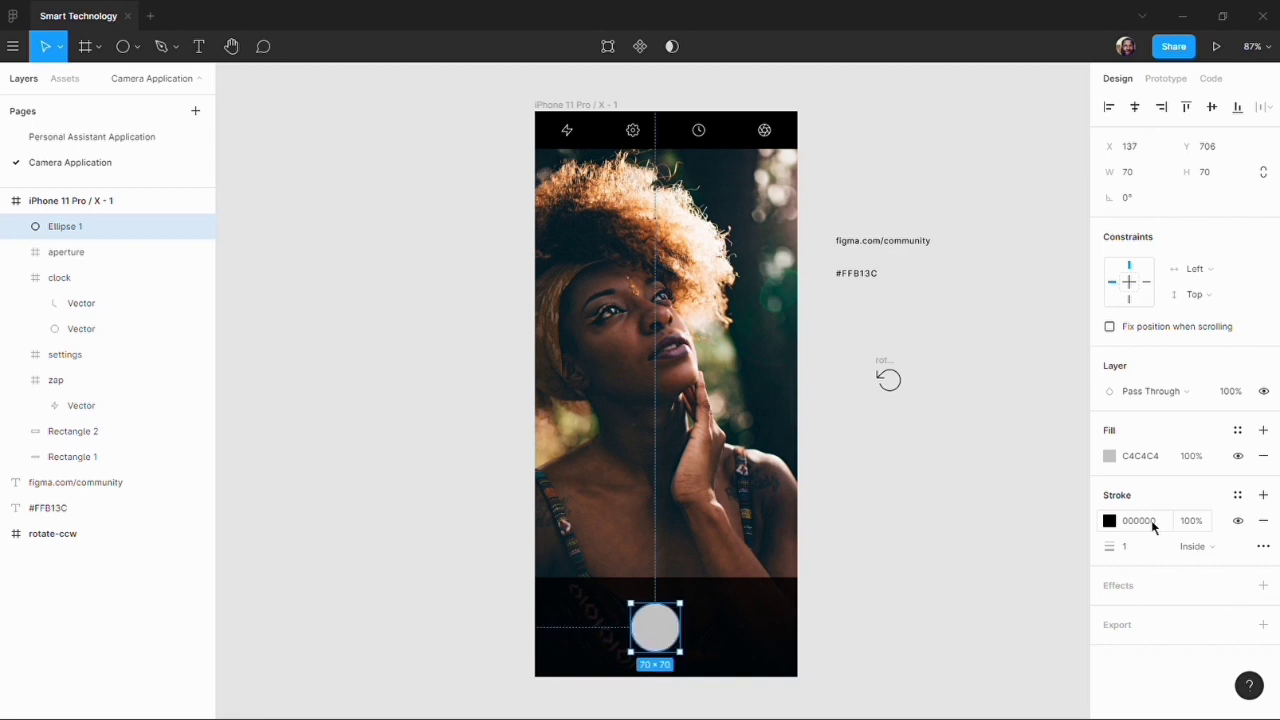
pyautogui.click(1109, 521)
pyautogui.moveTo(943, 443)
pyautogui.mouseDown()
pyautogui.moveTo(911, 413)
pyautogui.moveTo(870, 262)
pyautogui.mouseUp()
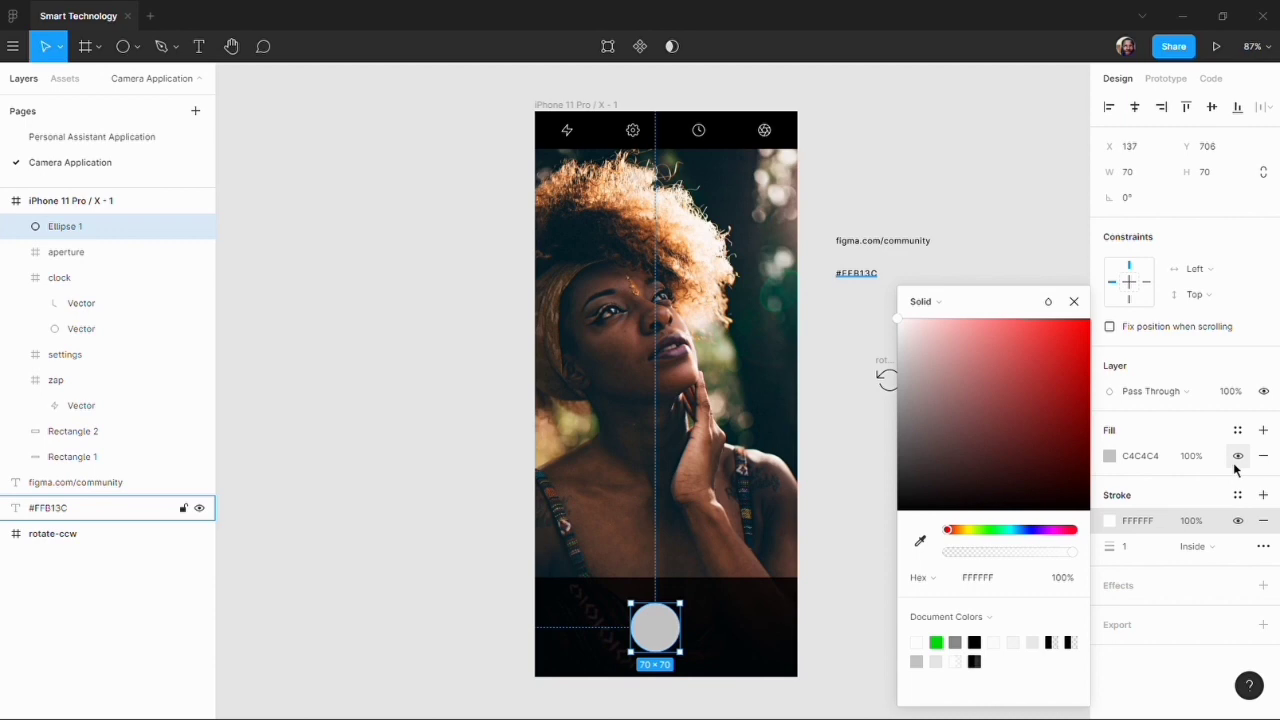
pyautogui.press('Escape')
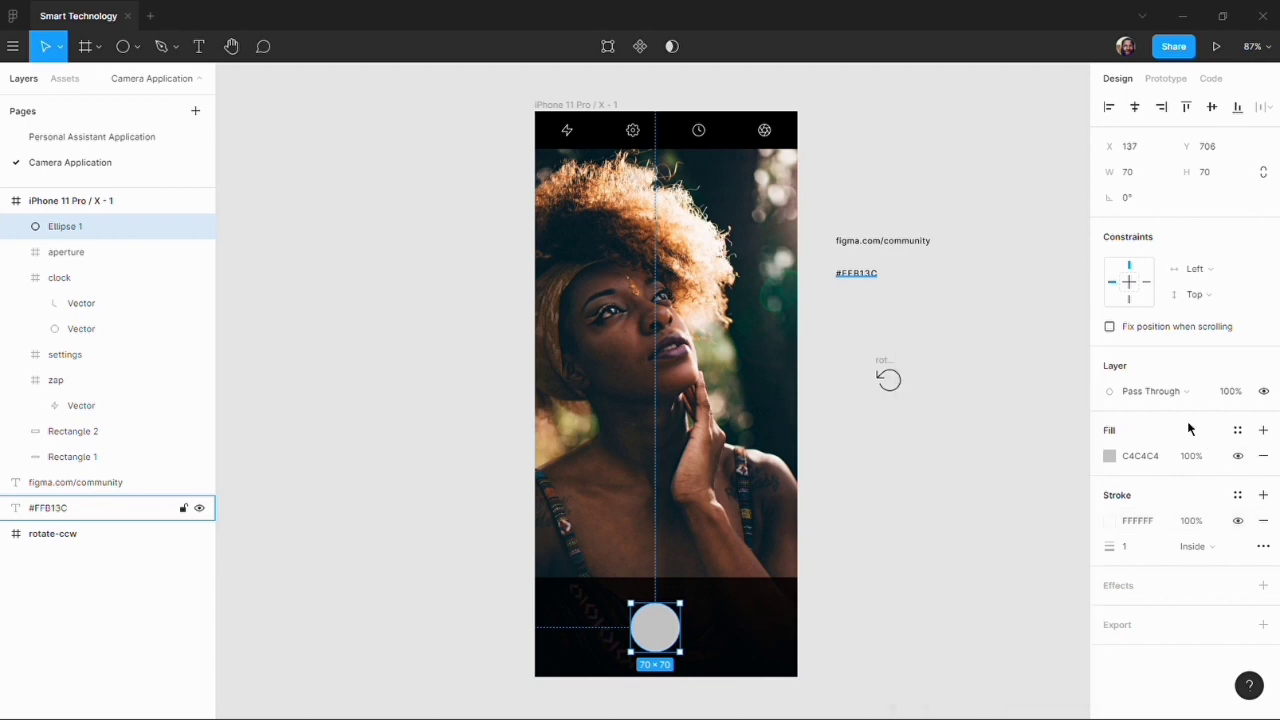
pyautogui.click(1239, 457)
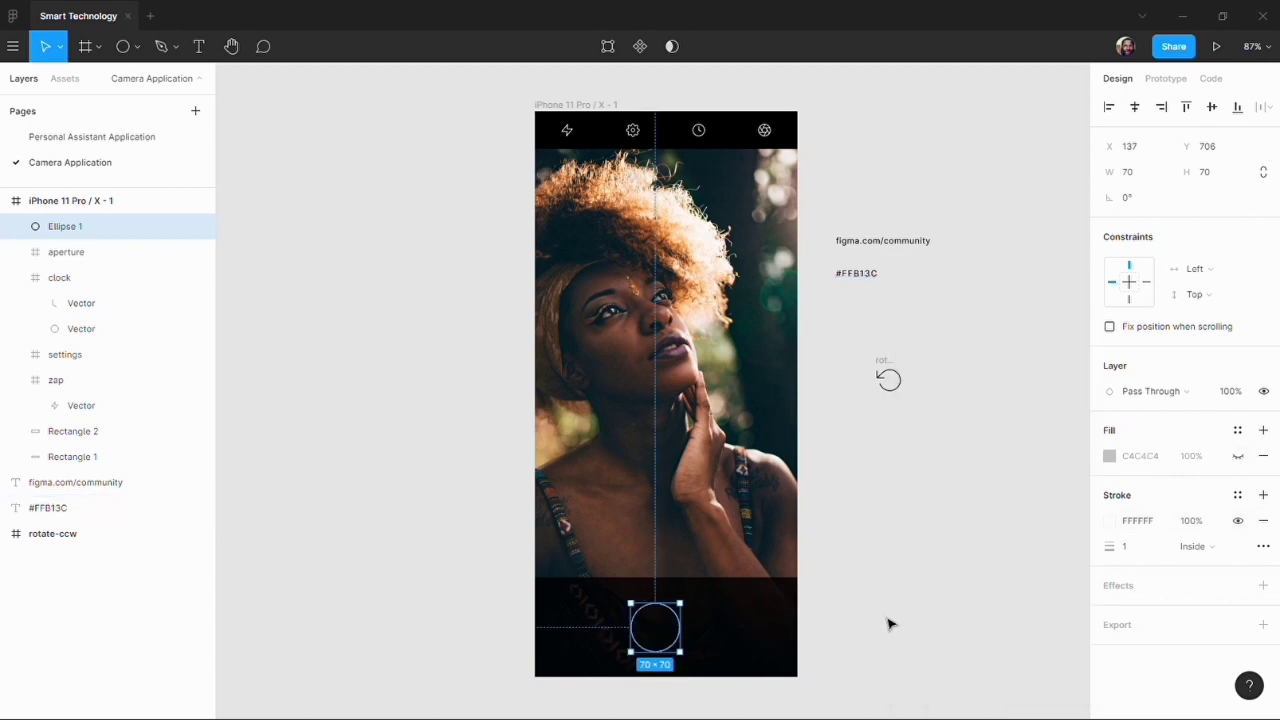
pyautogui.moveTo(657, 651); pyautogui.dragTo(666, 649)
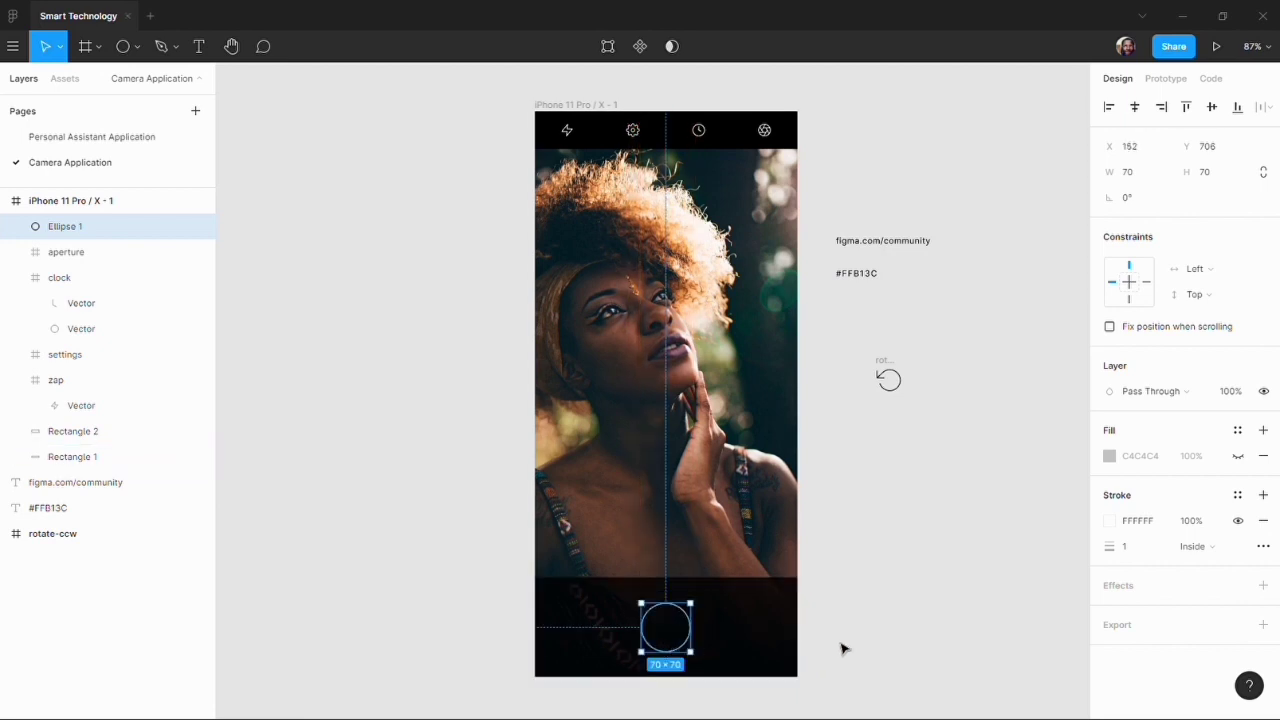
pyautogui.click(874, 626)
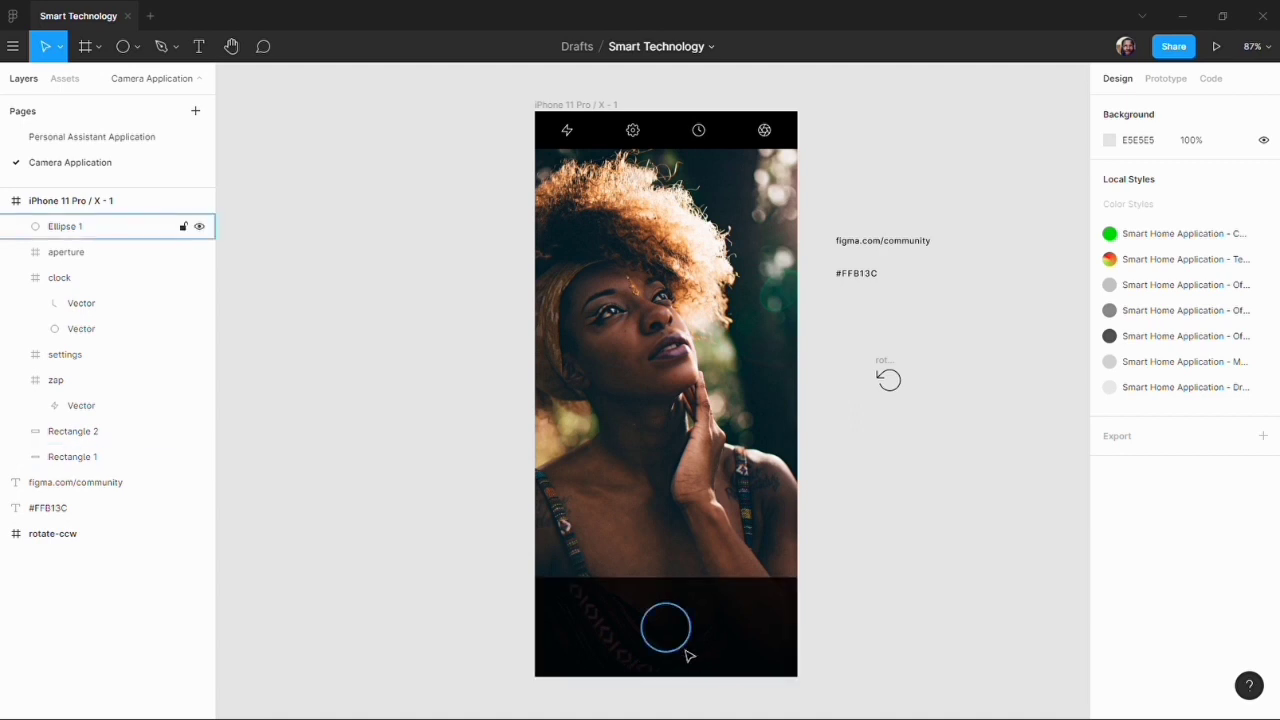
# Duplicate the ring, resize the copy to 60×60, and centre it inside the ring.
pyautogui.moveTo(690, 655); pyautogui.dragTo(724, 655)
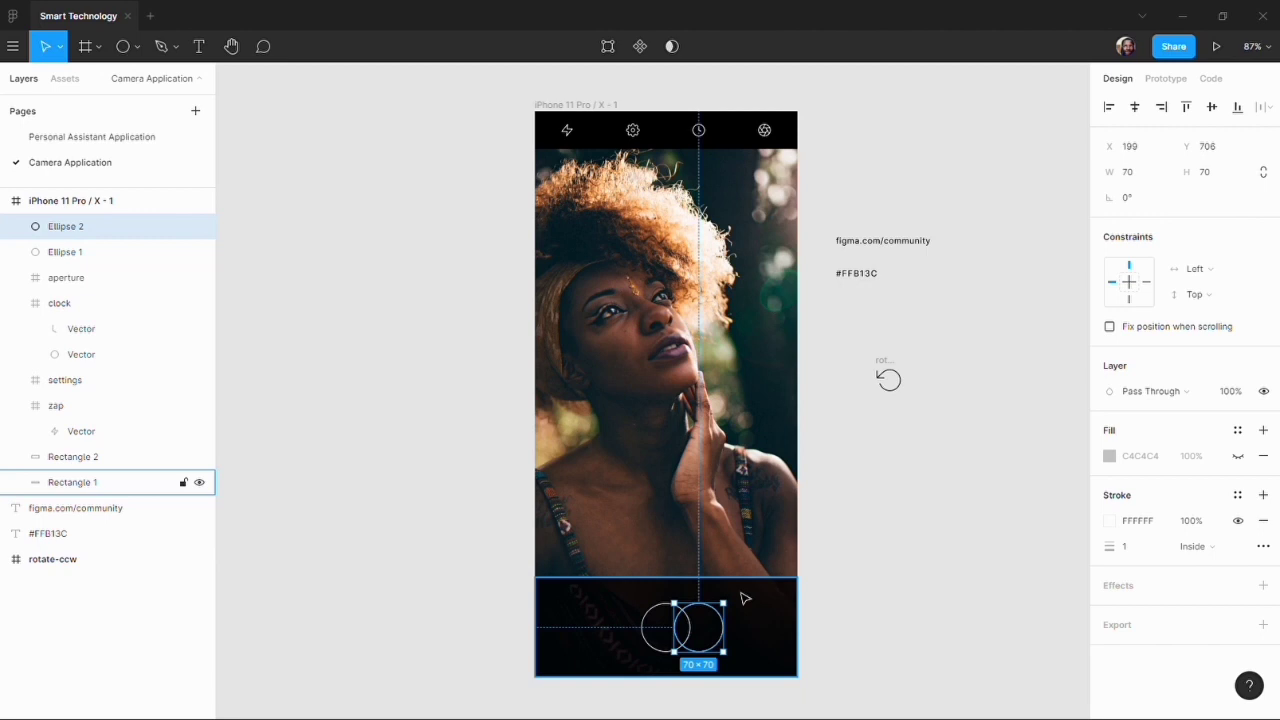
pyautogui.click(1140, 181)
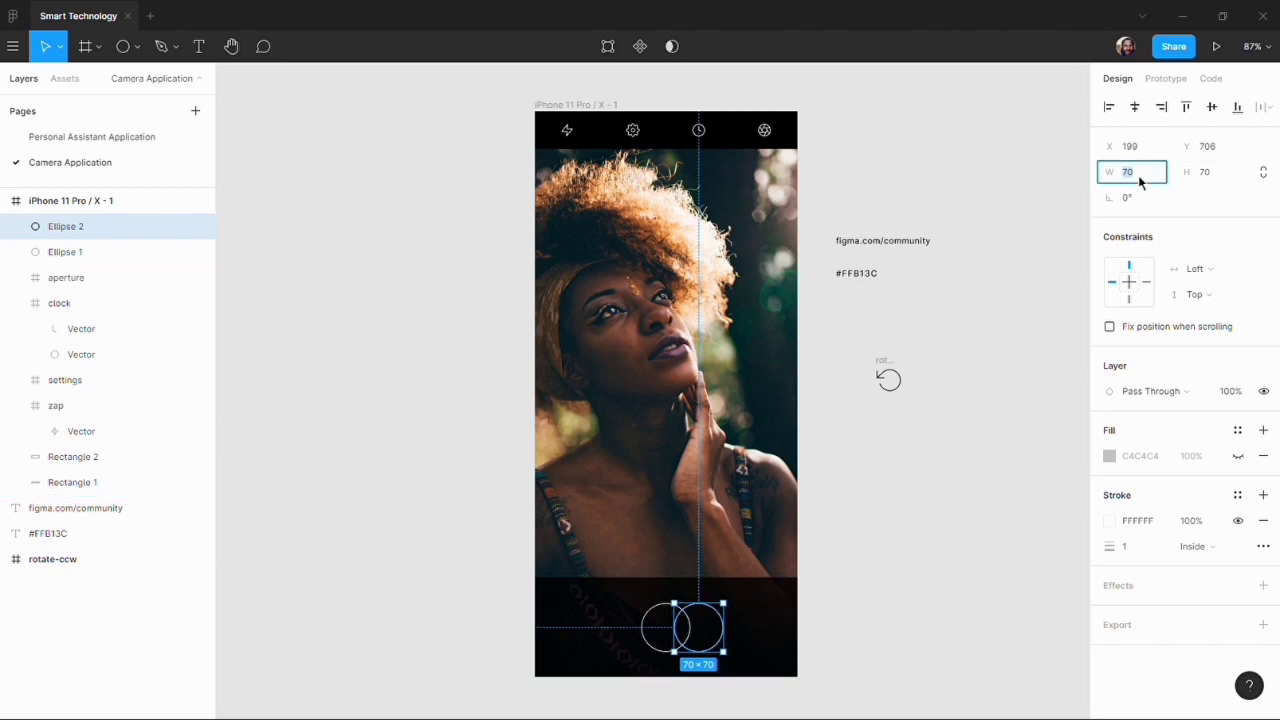
pyautogui.press('Tab')
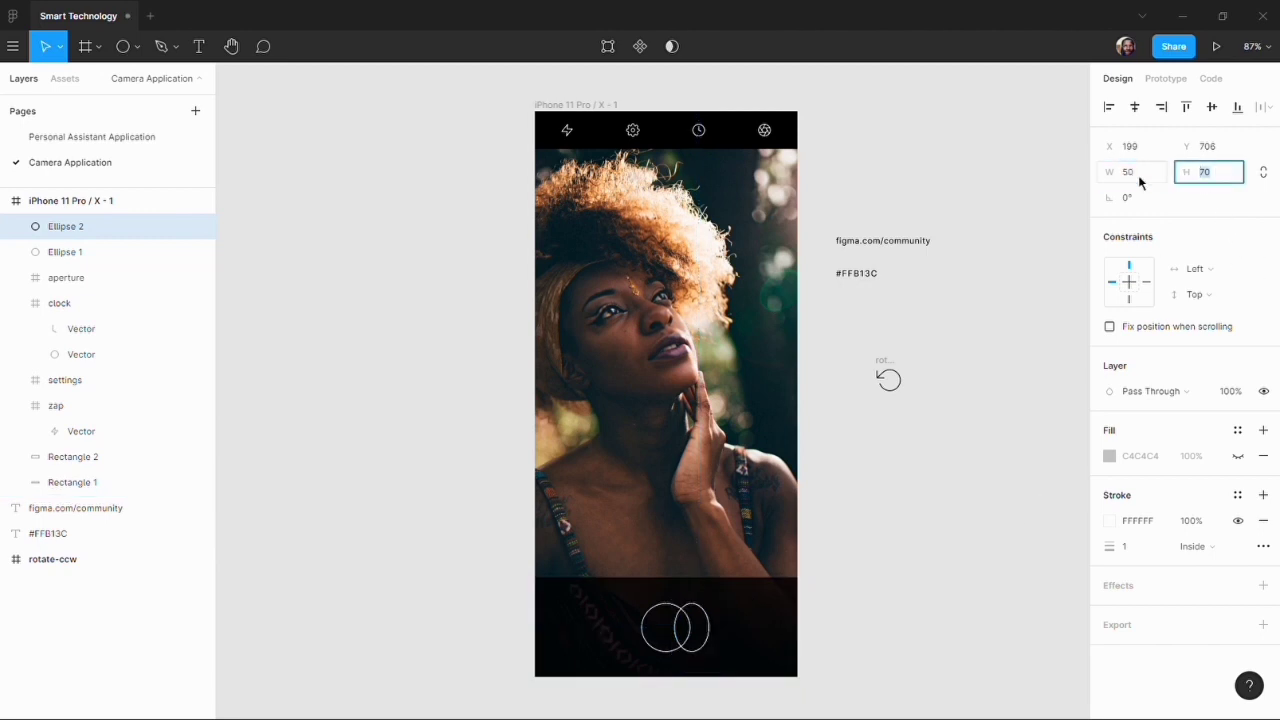
pyautogui.write('6')
pyautogui.press('BackSpace')
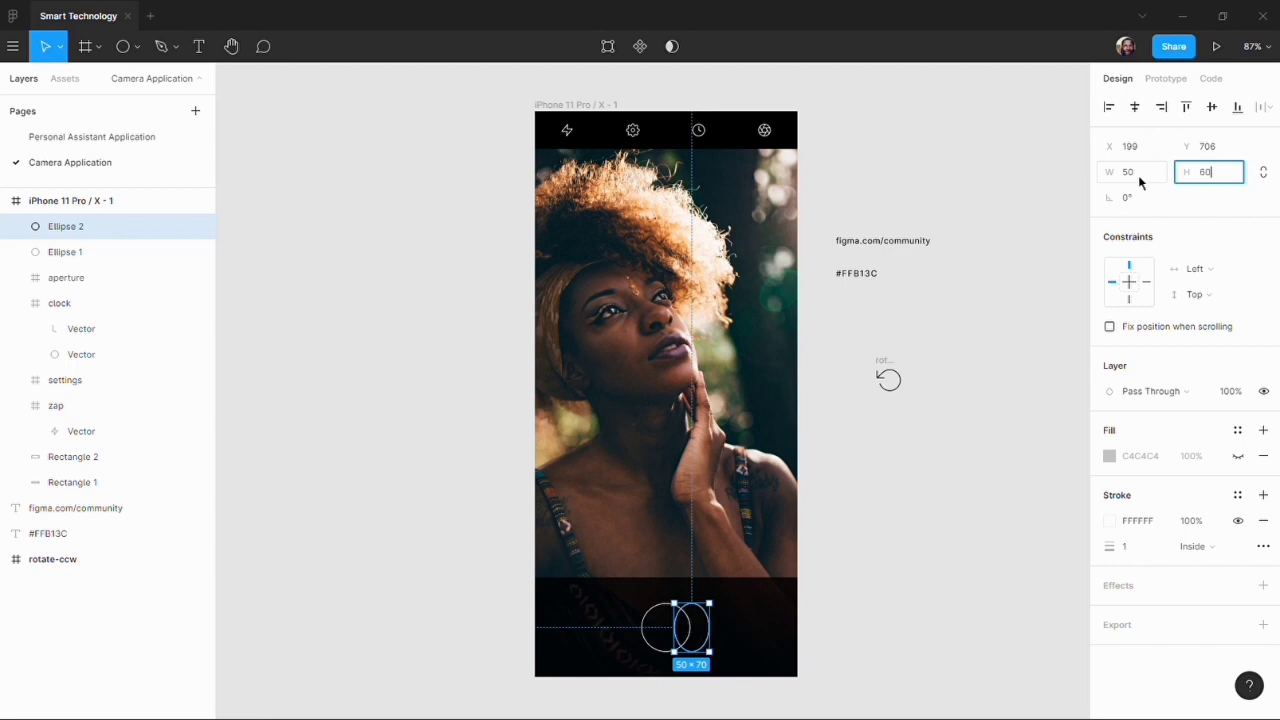
pyautogui.click(1140, 181)
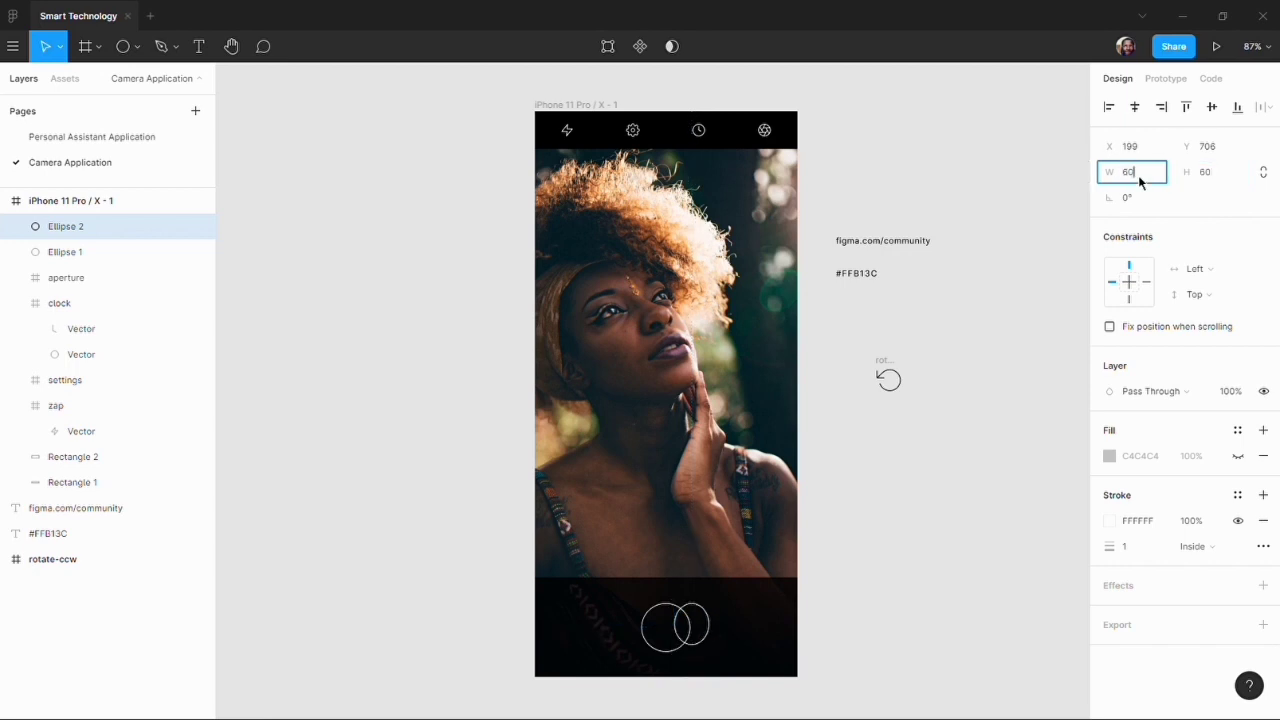
pyautogui.write('60')
pyautogui.press('Return')
pyautogui.click(963, 670)
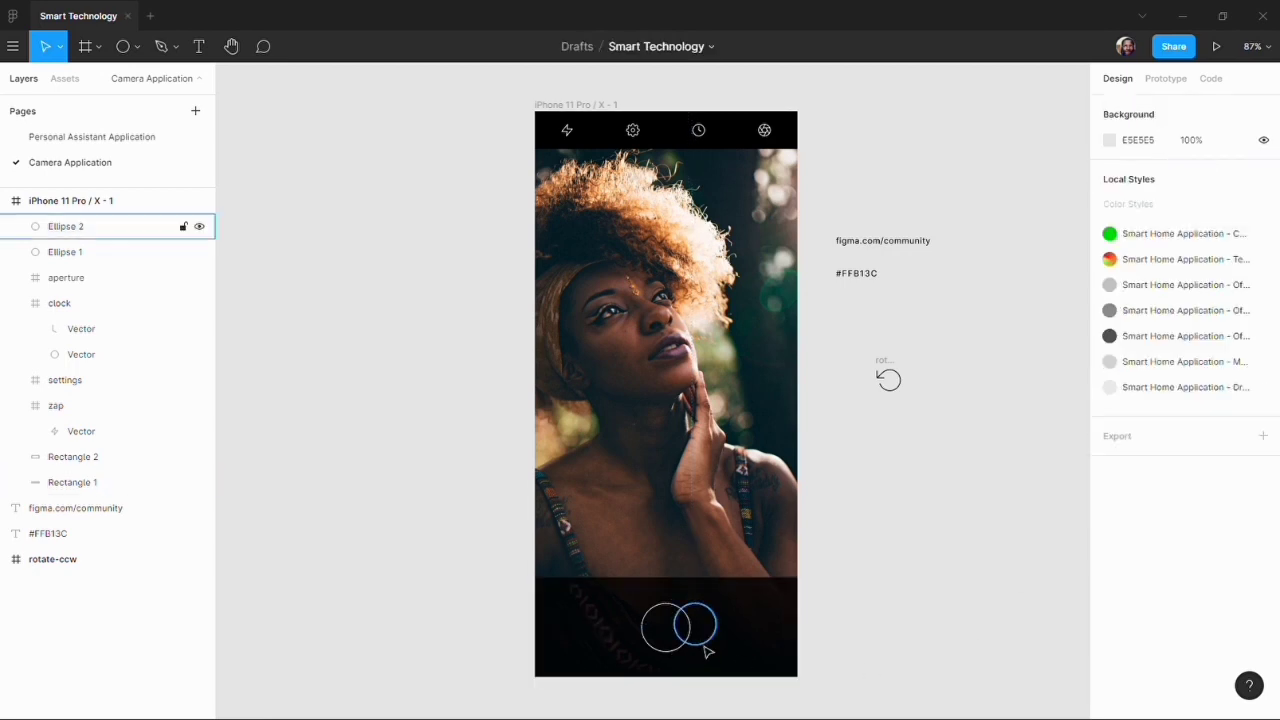
pyautogui.moveTo(707, 651); pyautogui.dragTo(677, 654)
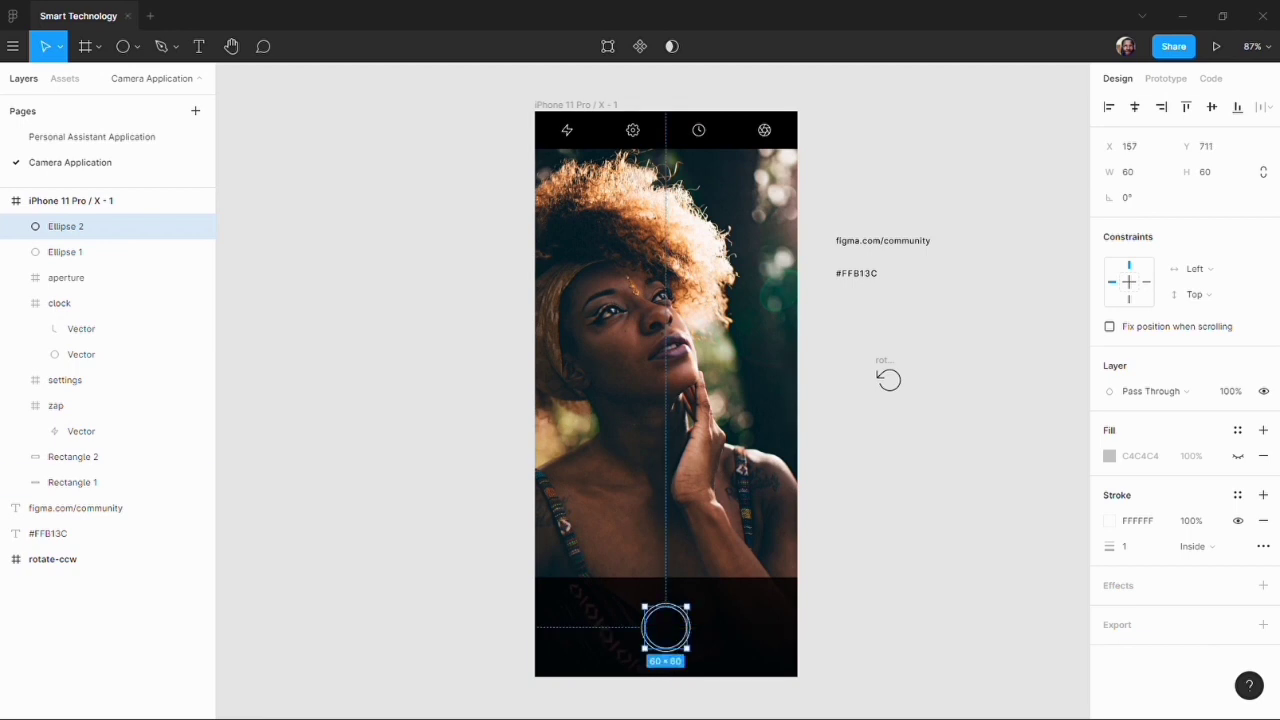
# Give the inner circle a white fill and remove its outline.
pyautogui.click(1240, 457)
pyautogui.click(1109, 456)
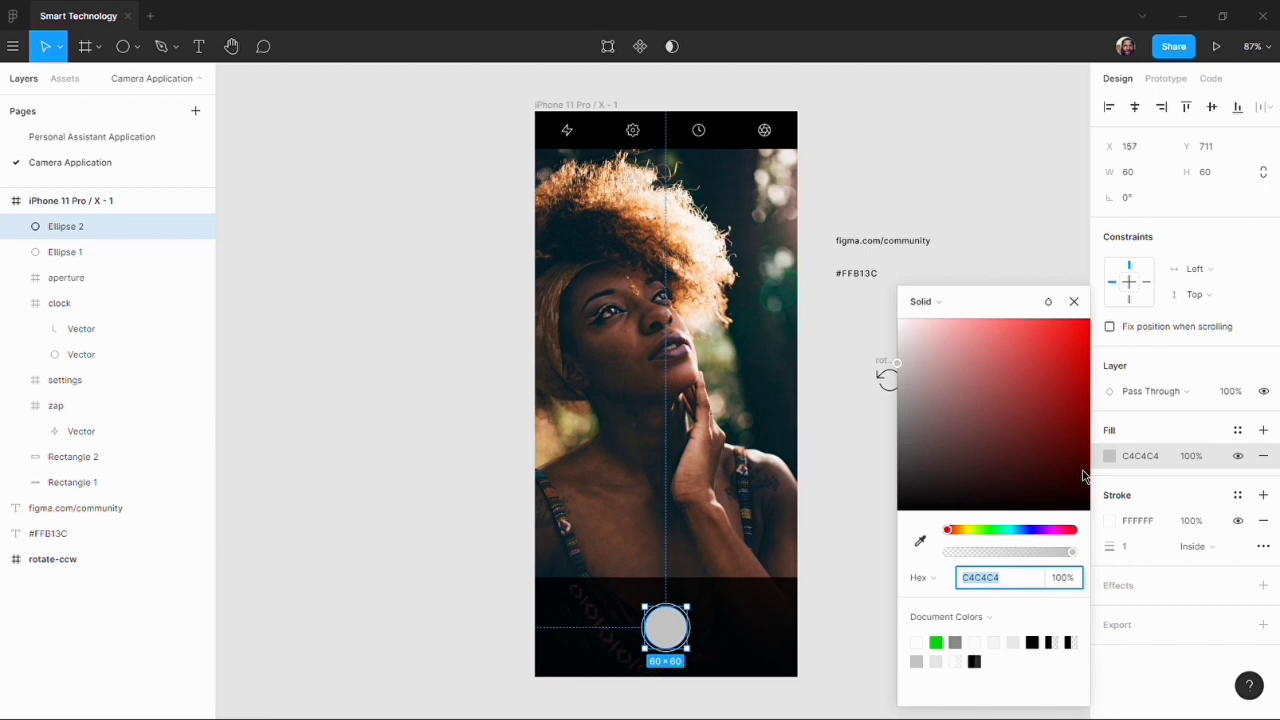
pyautogui.moveTo(926, 338); pyautogui.dragTo(897, 320)
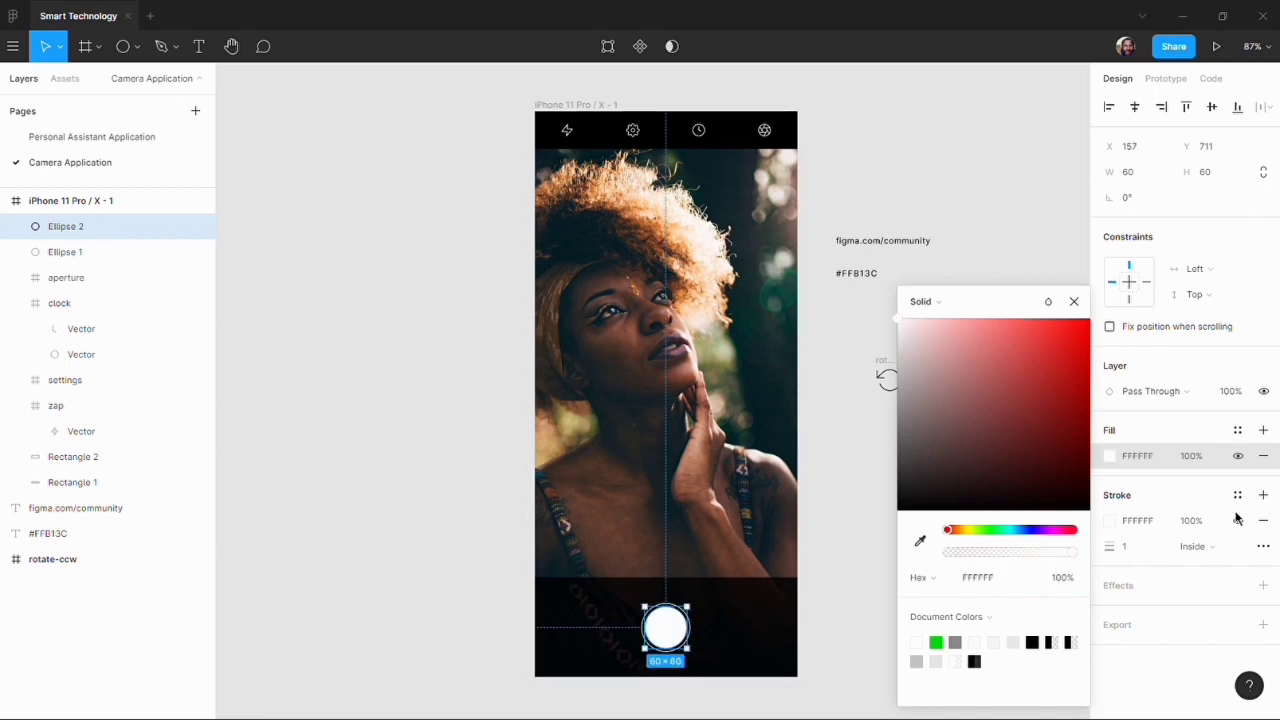
pyautogui.click(1262, 528)
pyautogui.click(1262, 528)
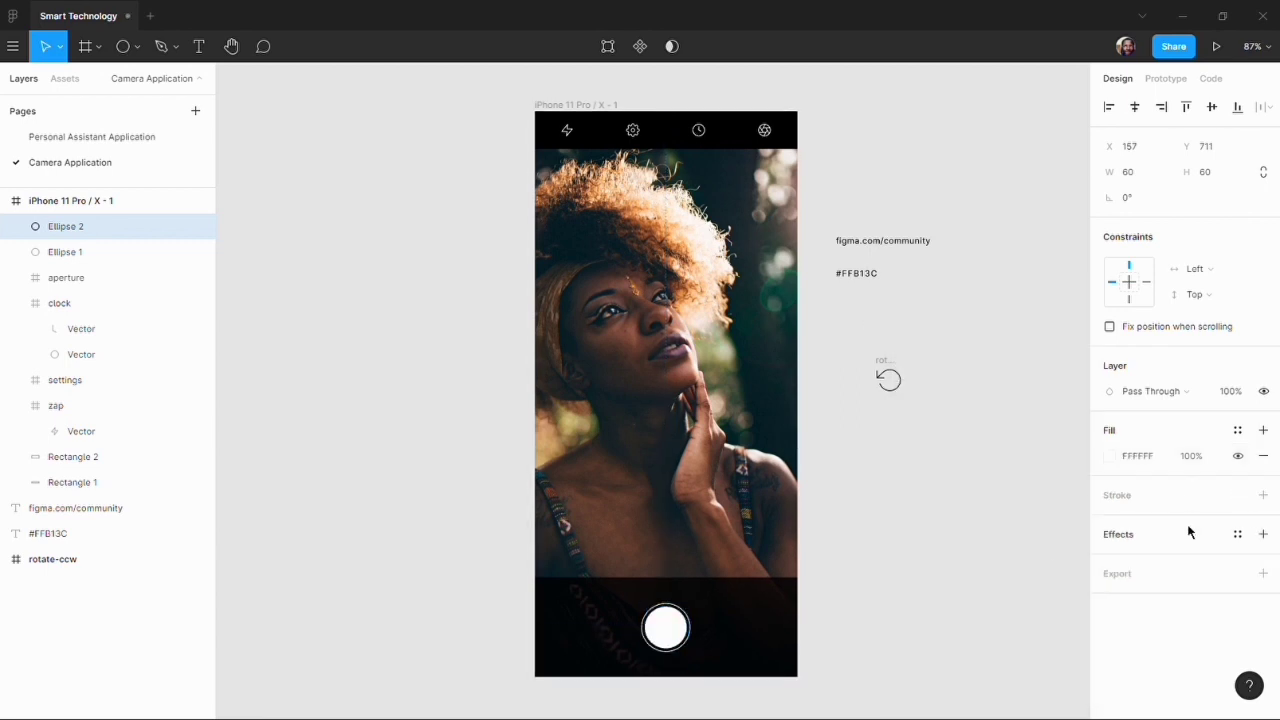
pyautogui.click(1050, 549)
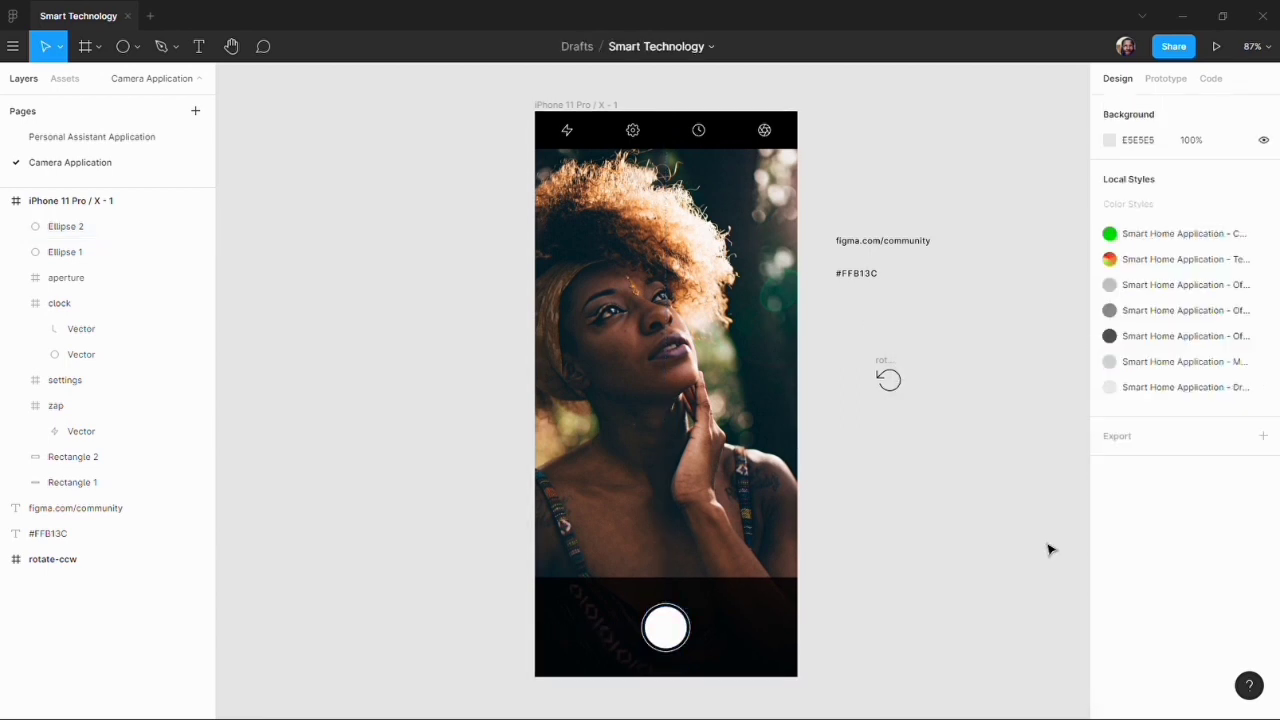
# Group the outer ring and inner circle and name the group Clicker.
pyautogui.click(697, 645)
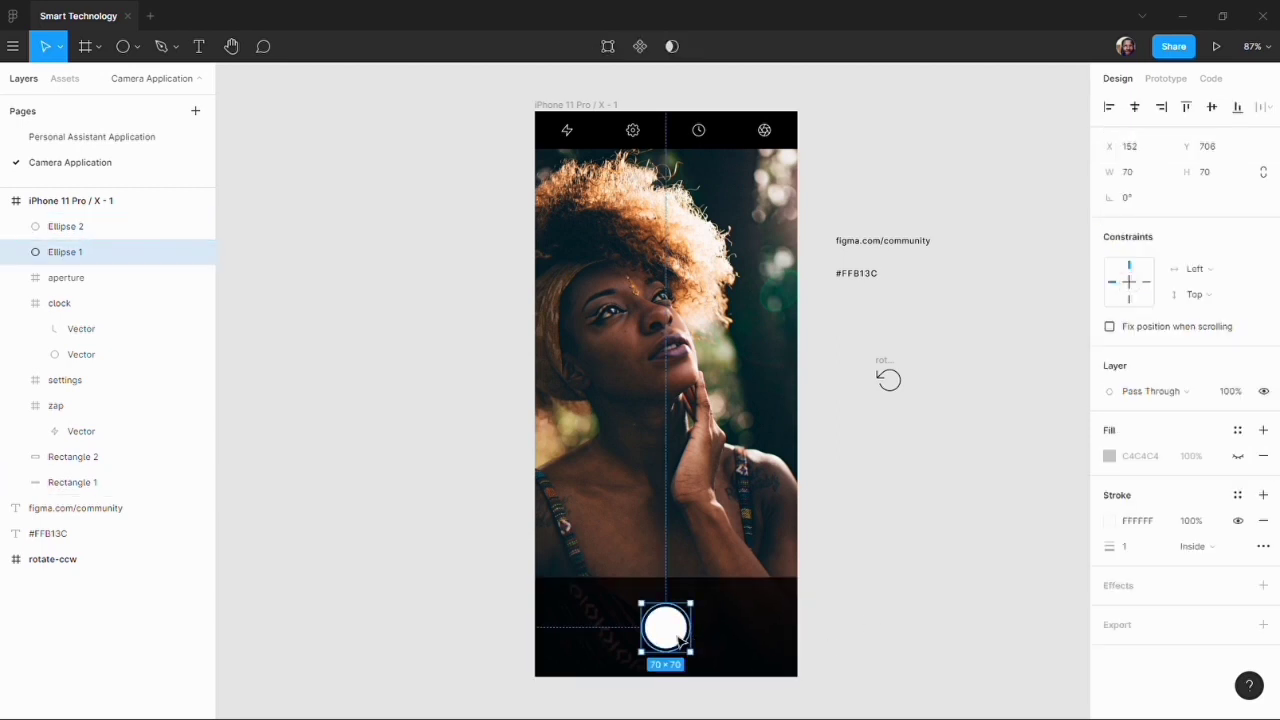
pyautogui.keyDown('shift'); pyautogui.click(690, 640); pyautogui.keyUp('shift')
pyautogui.hotkey('ctrl', 'g')
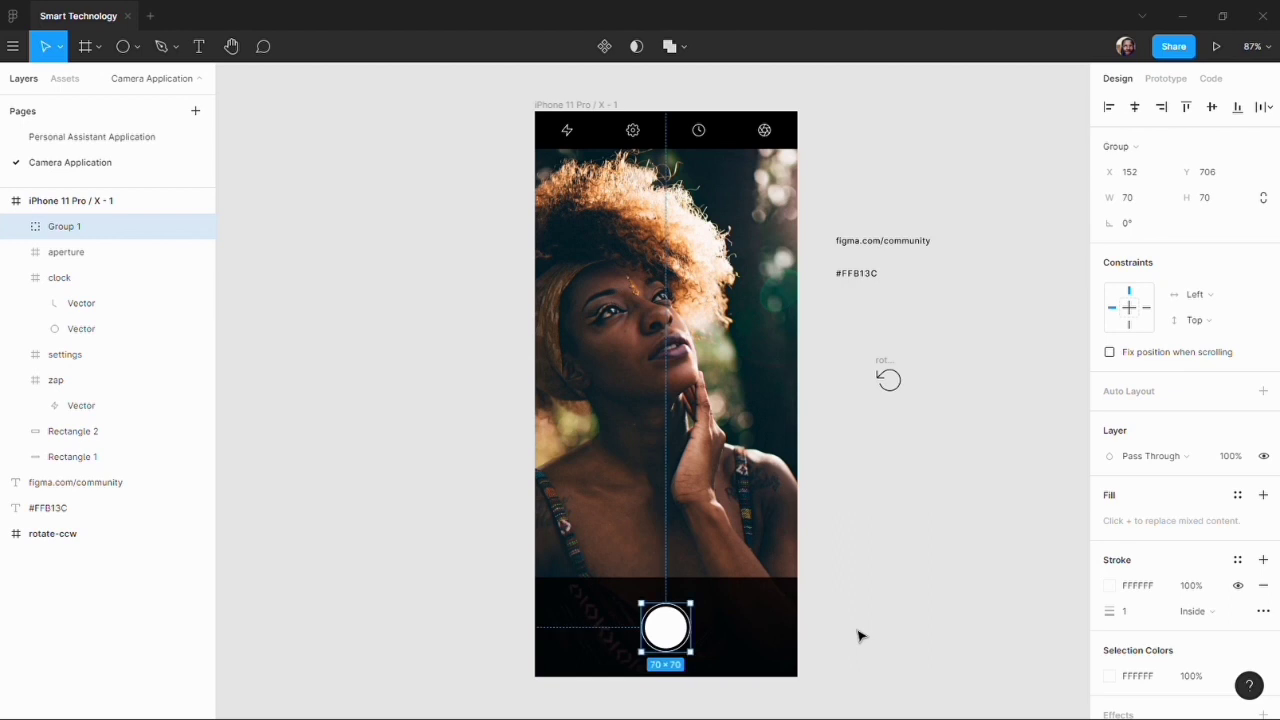
pyautogui.hotkey('ctrl', 'r')
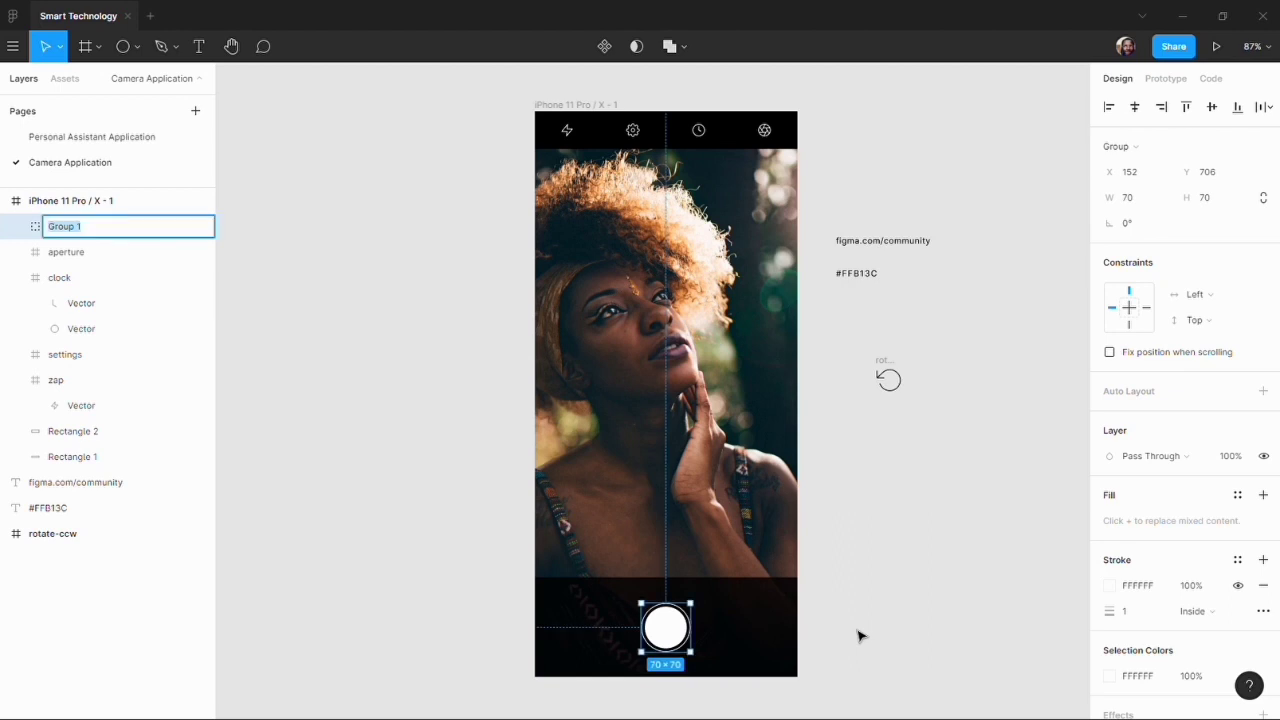
pyautogui.write('Clicker')
pyautogui.press('Return')
pyautogui.click(858, 636)
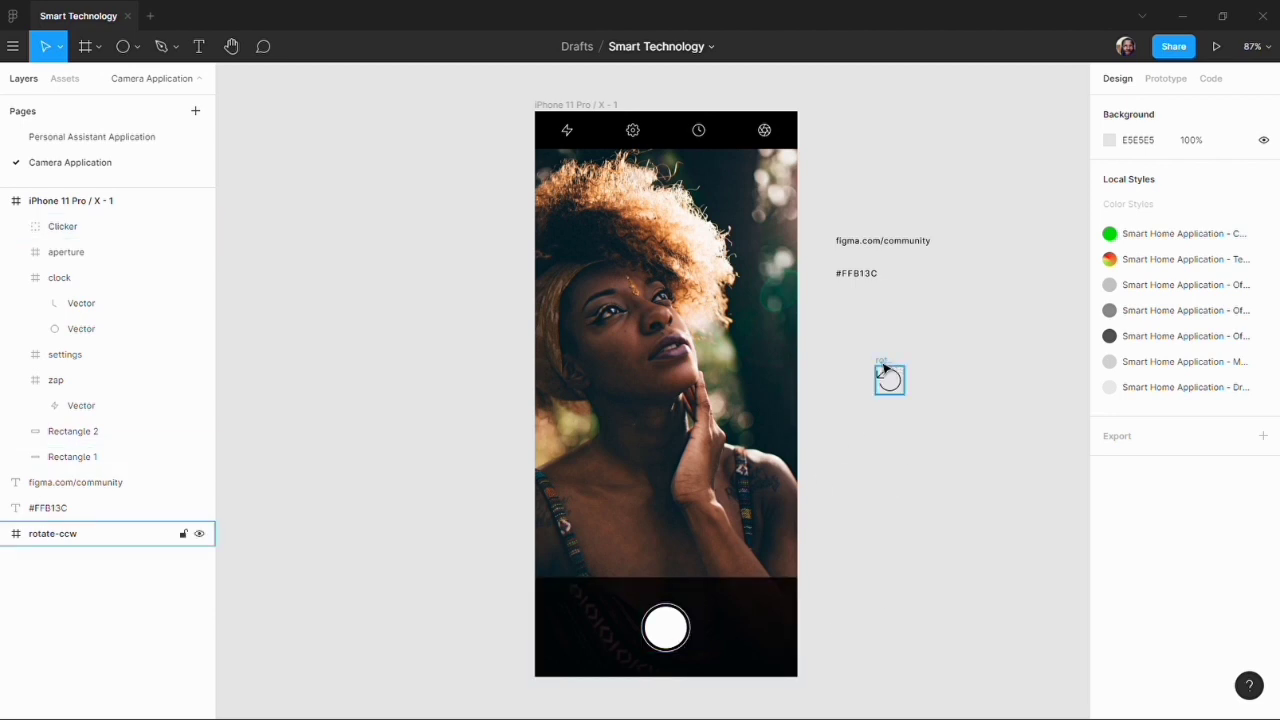
# Move the rotate-ccw icon right of the shutter, colour it white, and align it.
pyautogui.moveTo(884, 370); pyautogui.dragTo(746, 628)
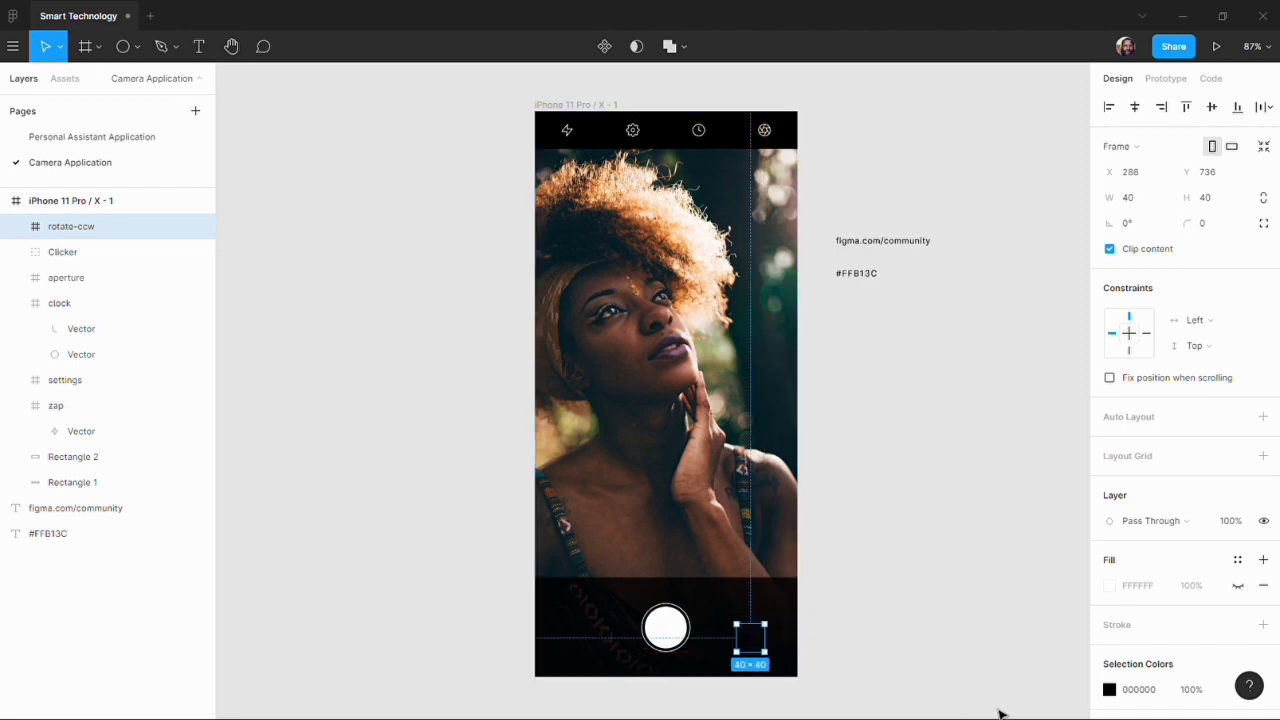
pyautogui.click(1109, 689)
pyautogui.moveTo(969, 390); pyautogui.dragTo(857, 217)
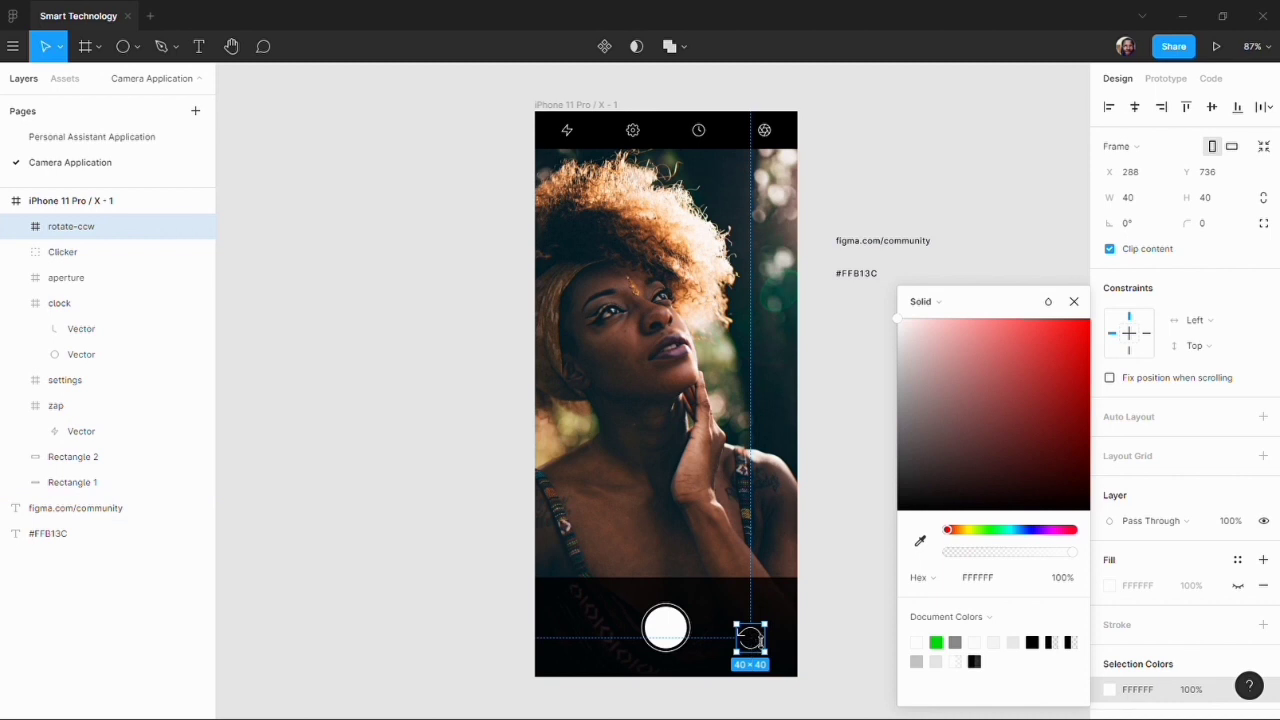
pyautogui.moveTo(762, 647); pyautogui.dragTo(766, 638)
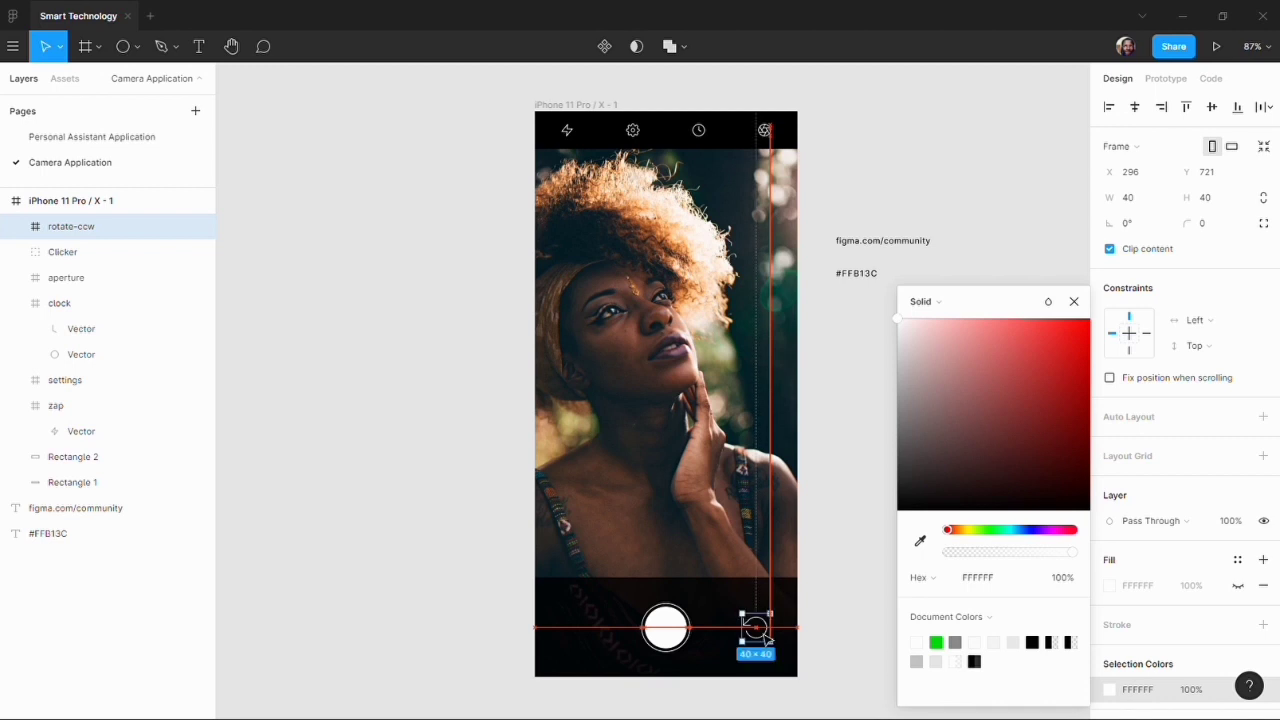
pyautogui.click(860, 527)
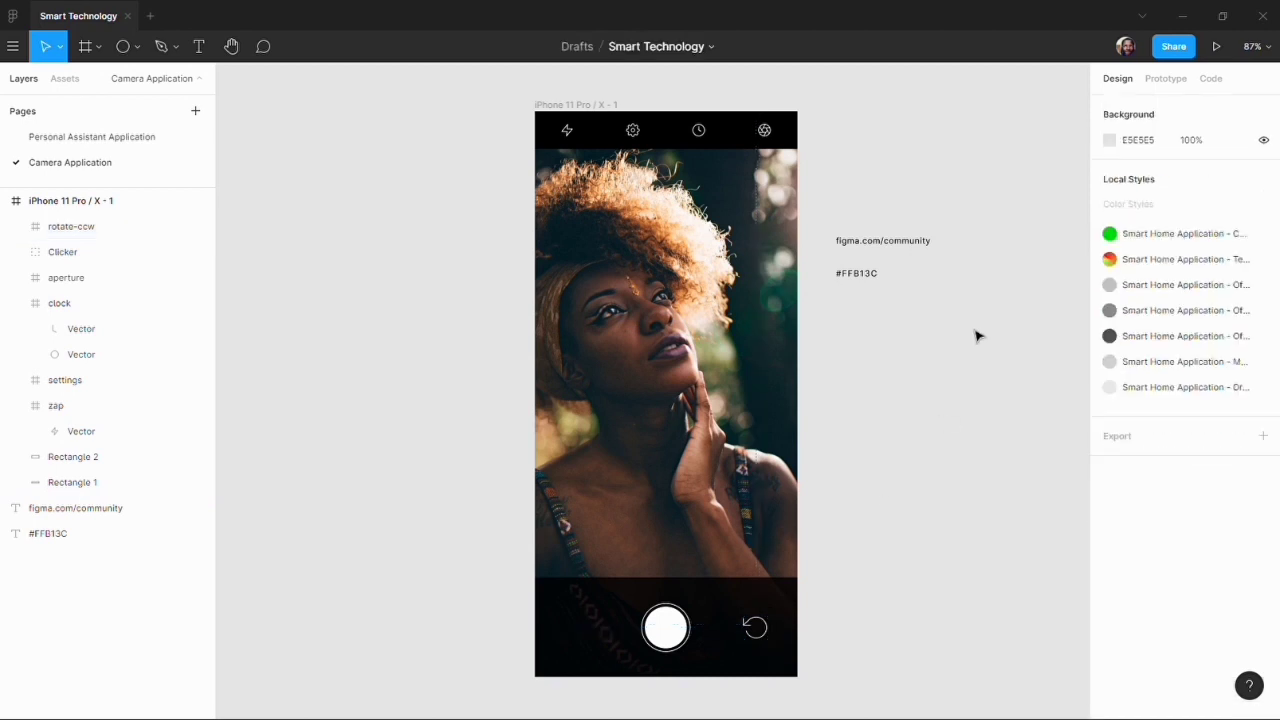
pyautogui.click(98, 46)
pyautogui.click(92, 81)
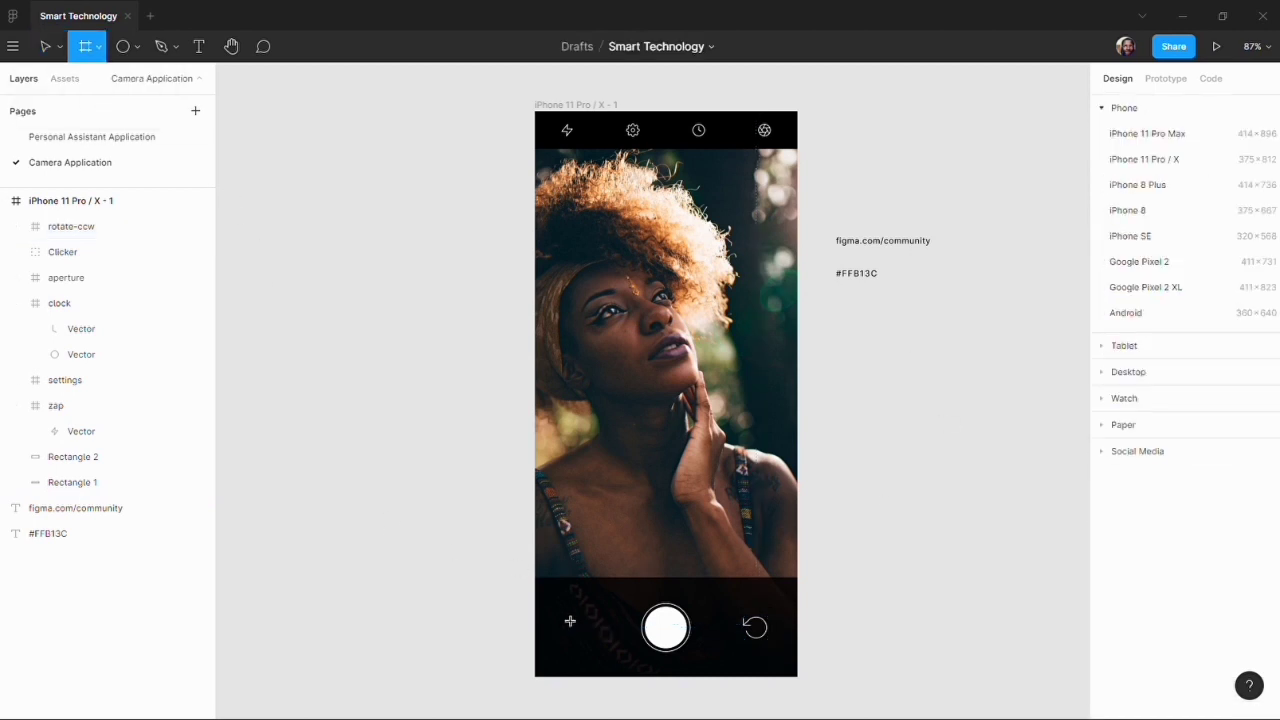
# Draw a frame left of the shutter and size it 50×50.
pyautogui.moveTo(557, 609); pyautogui.dragTo(598, 654)
pyautogui.click(1145, 197)
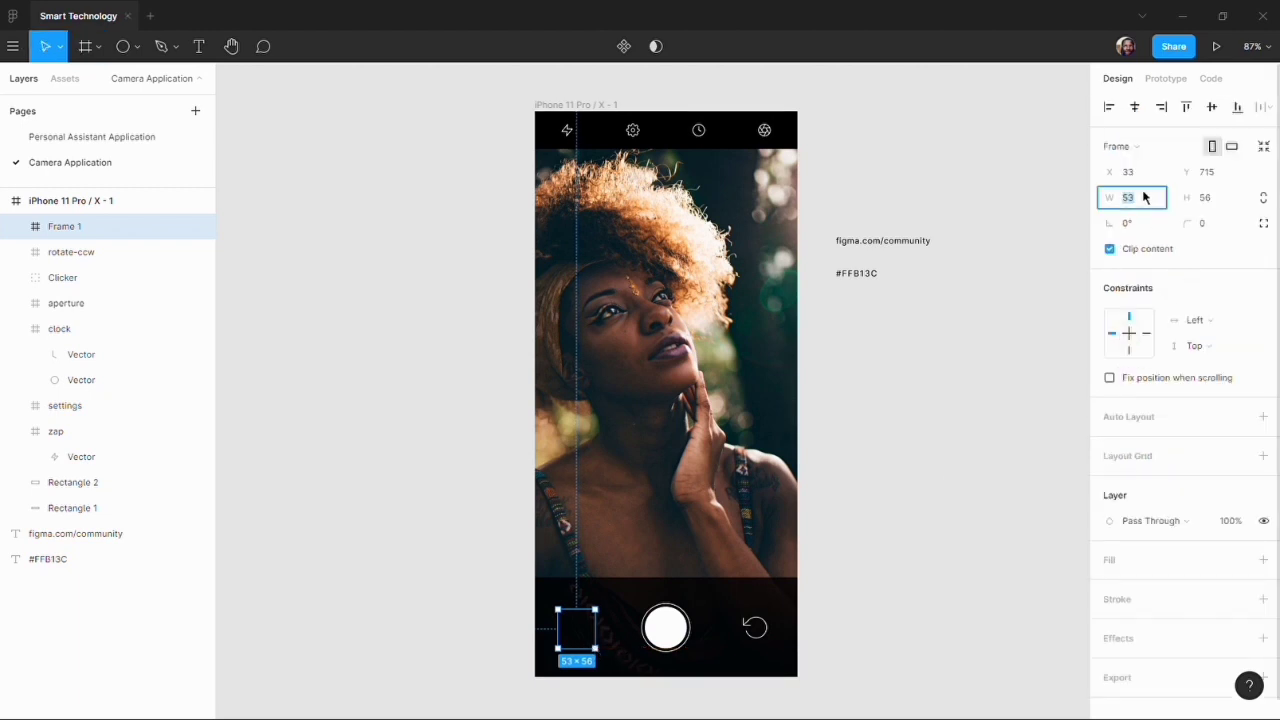
pyautogui.write('50')
pyautogui.press('Tab')
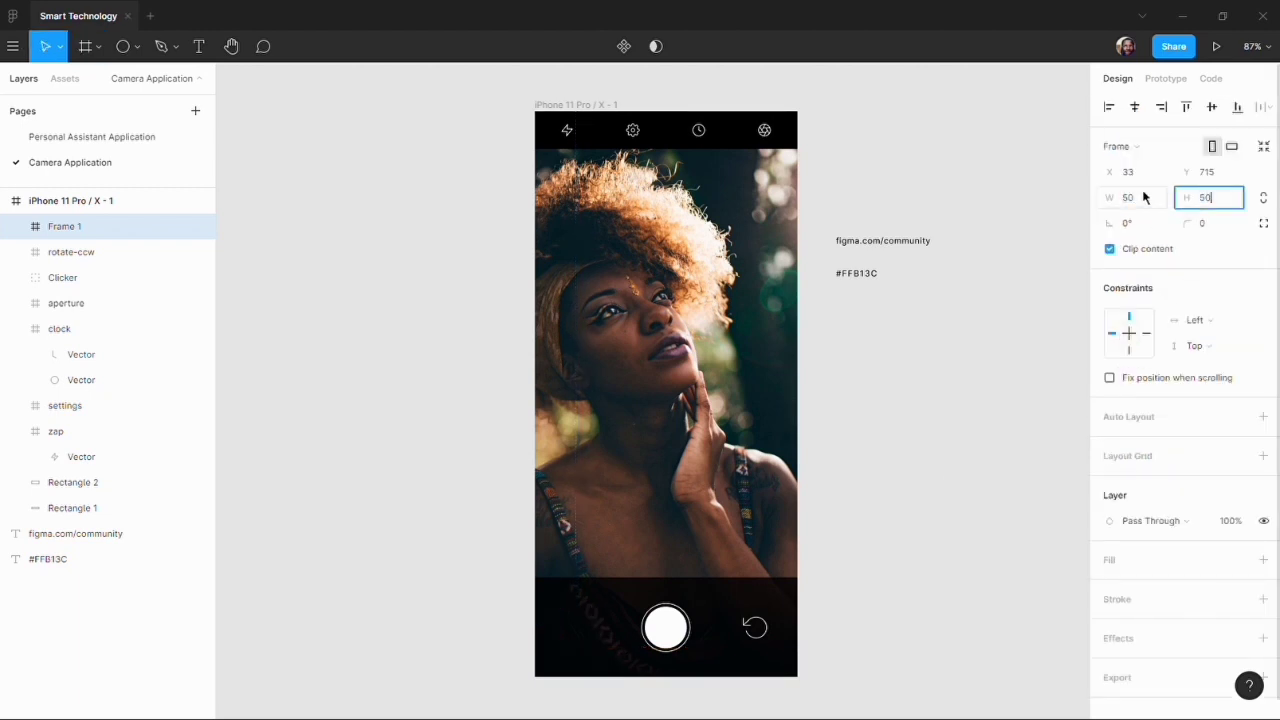
pyautogui.write('50')
pyautogui.press('Escape')
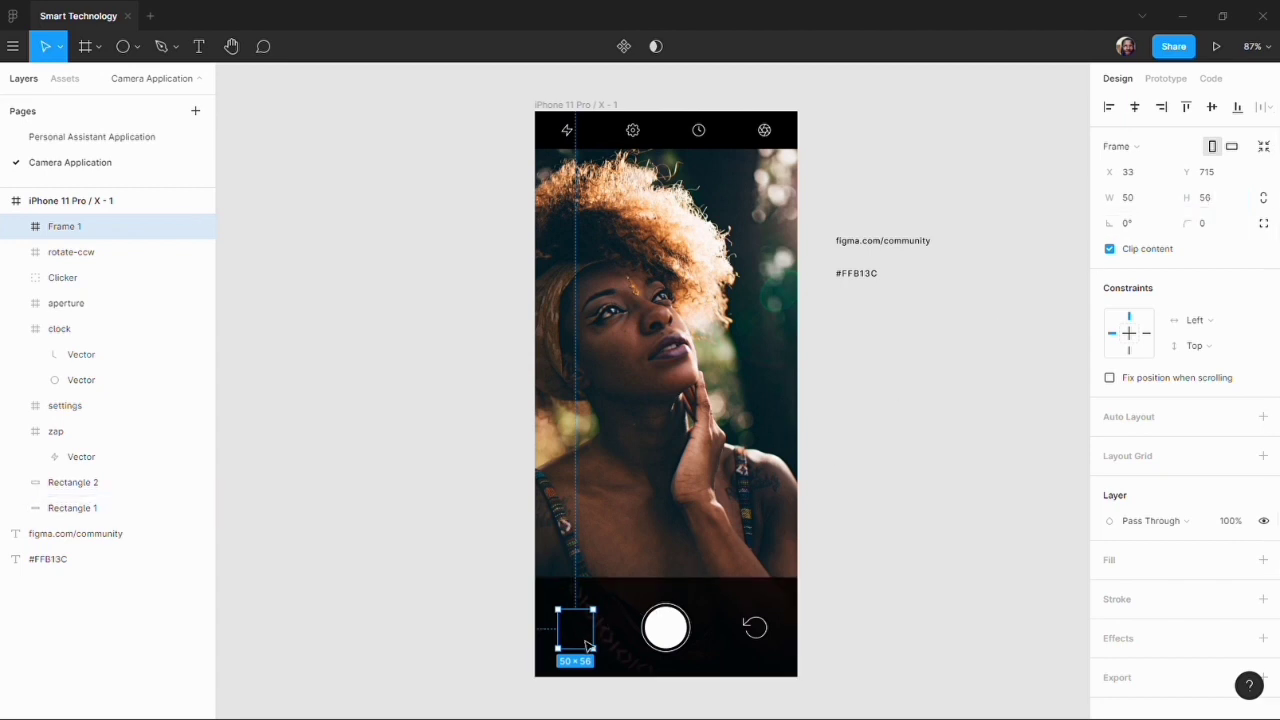
# Line the frame up level with the shutter and round its corners to 10.
pyautogui.moveTo(588, 645); pyautogui.dragTo(592, 645)
pyautogui.click(1237, 197)
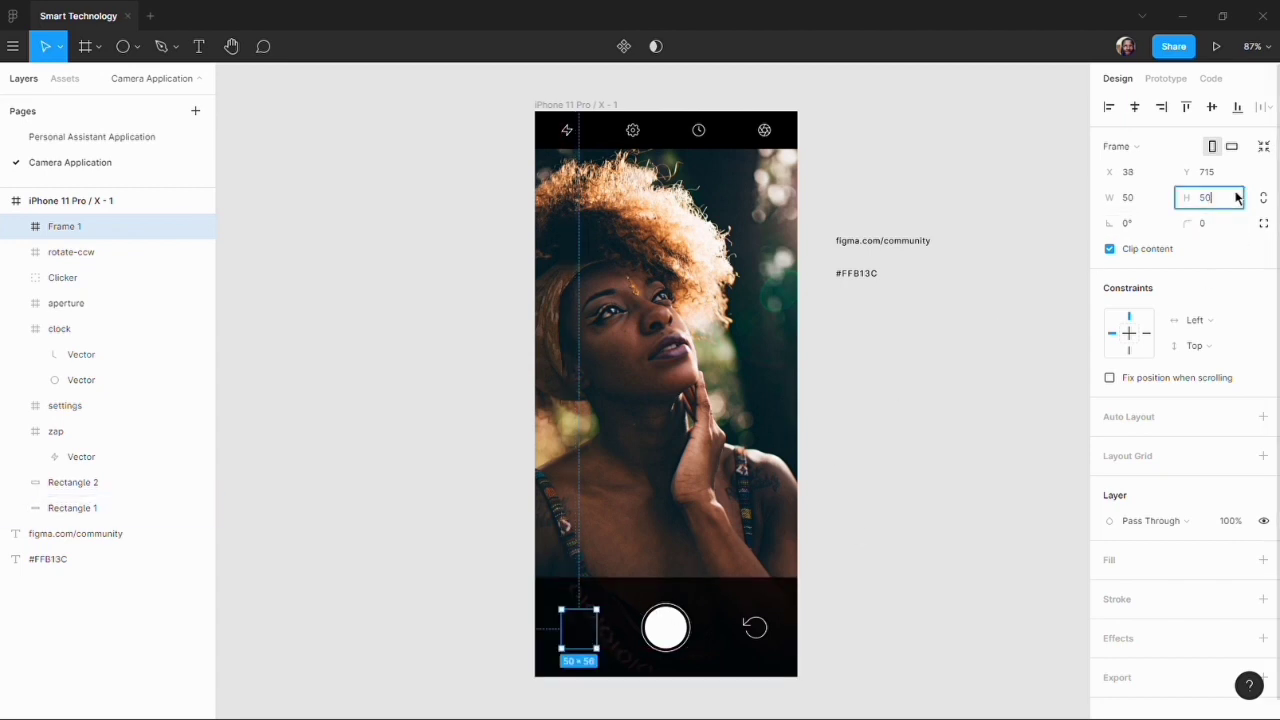
pyautogui.write('50')
pyautogui.press('Return')
pyautogui.moveTo(579, 645); pyautogui.dragTo(582, 646)
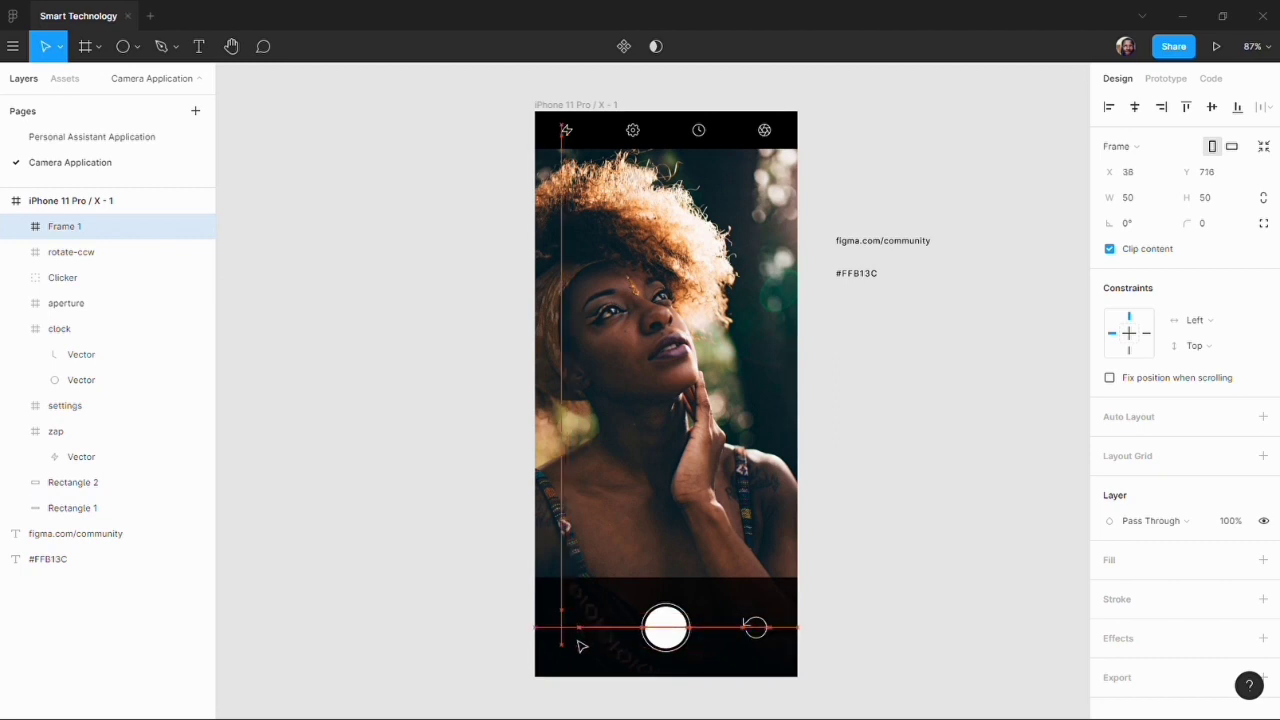
pyautogui.click(1216, 226)
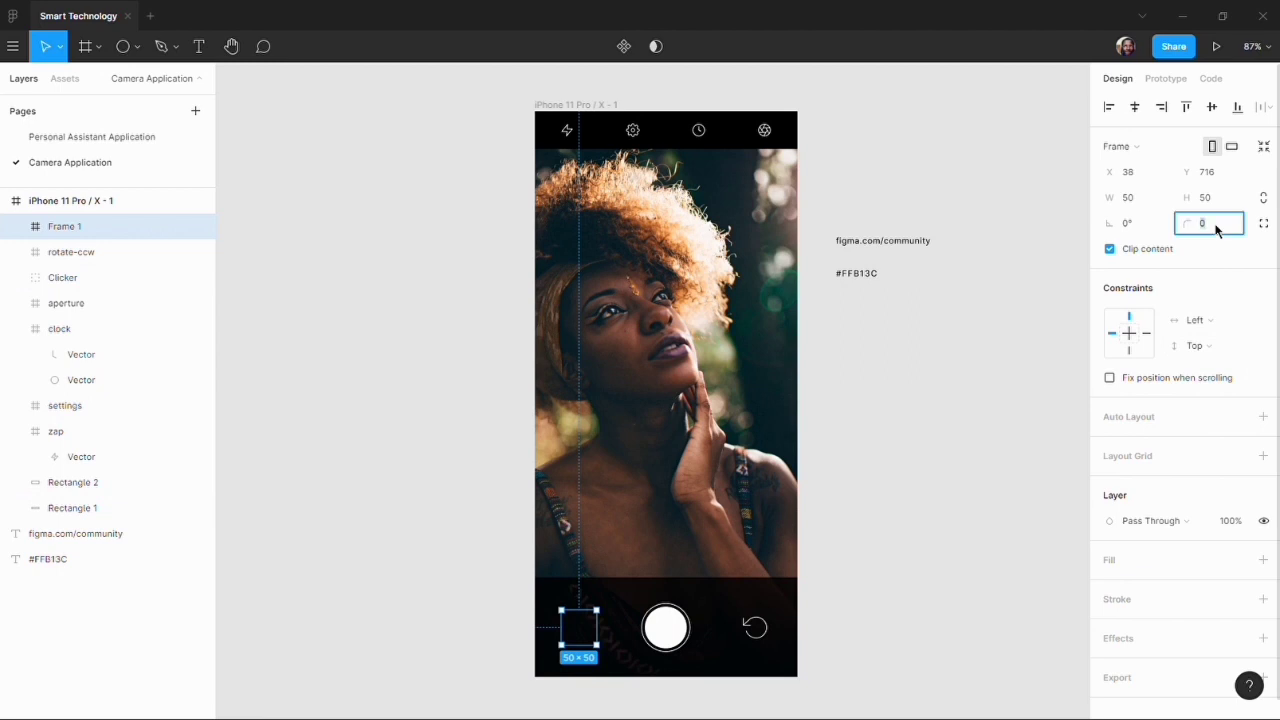
pyautogui.press('Return')
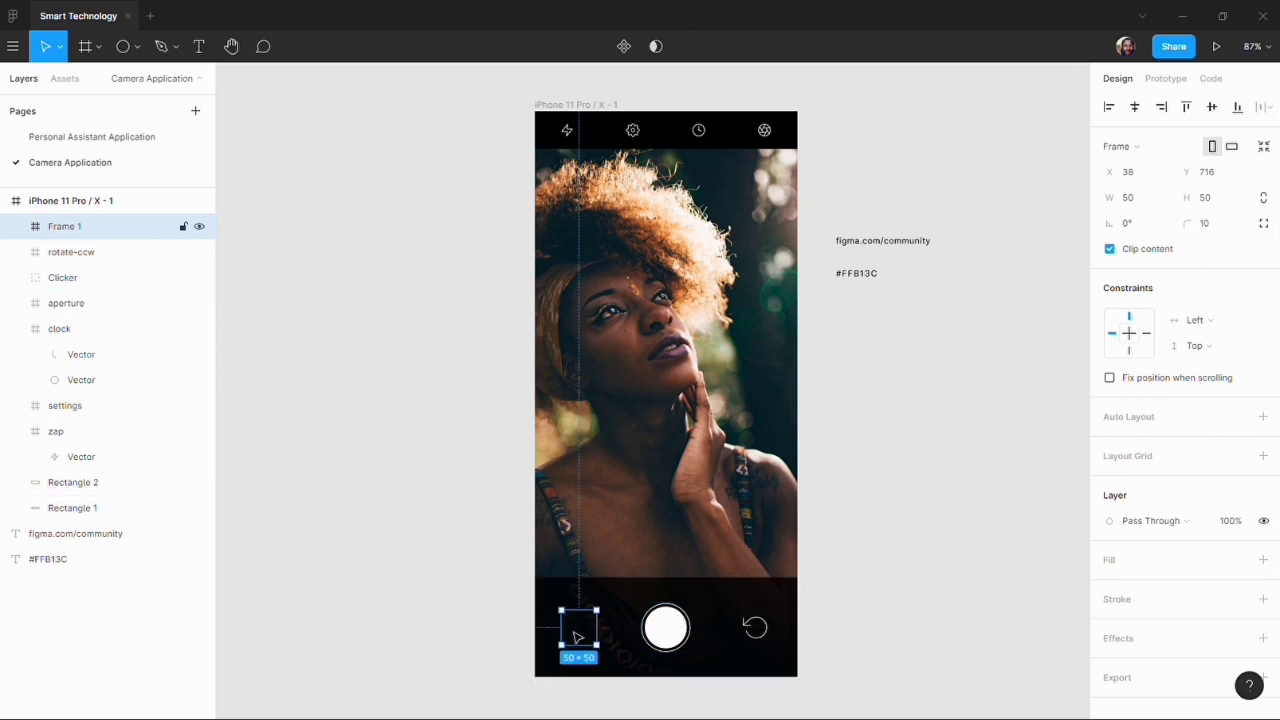
# Fill the 50×50 gallery thumbnail frame with an Unsplash architecture photo using the Unsplash plugin.
pyautogui.rightClick(589, 622)
pyautogui.moveTo(729, 565)
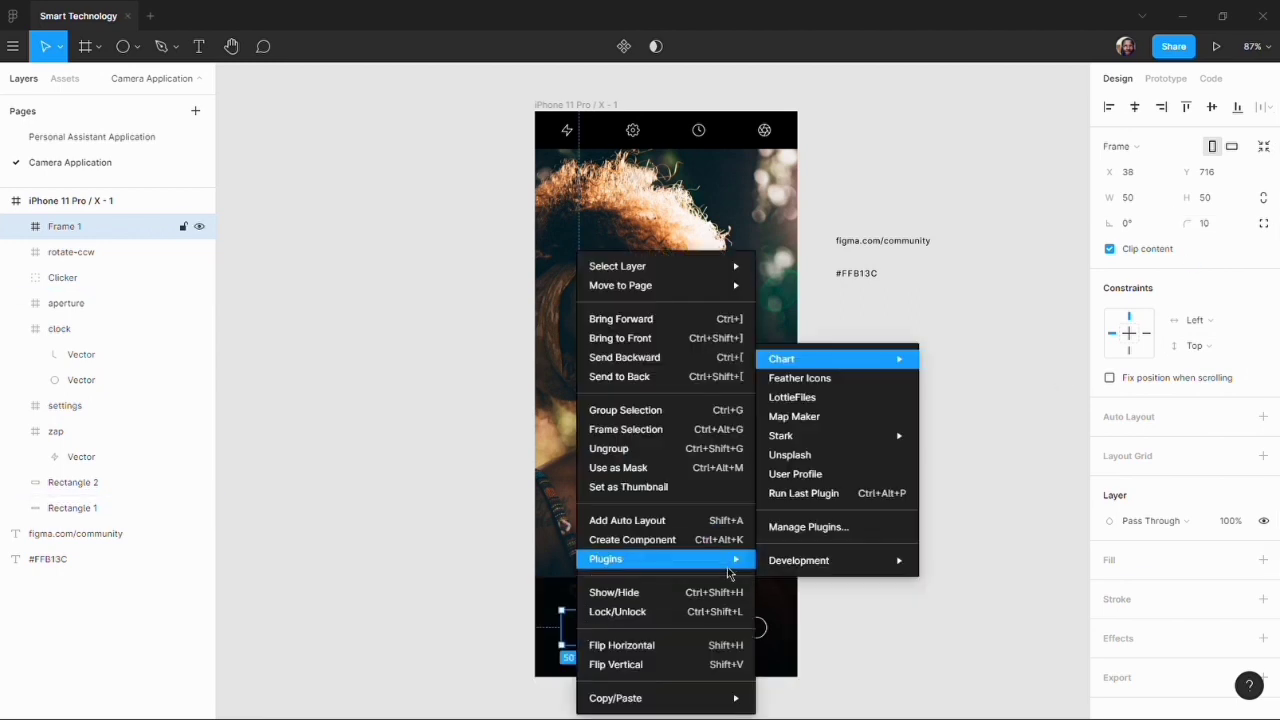
pyautogui.click(836, 459)
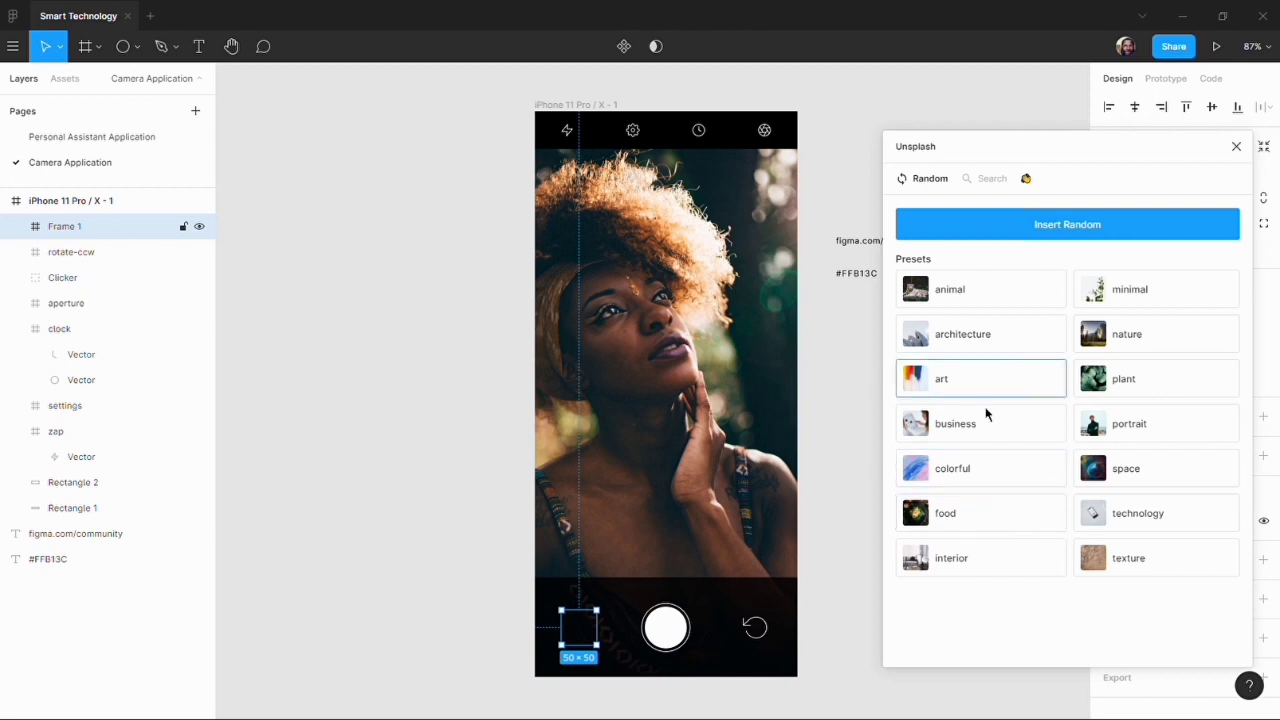
pyautogui.click(988, 340)
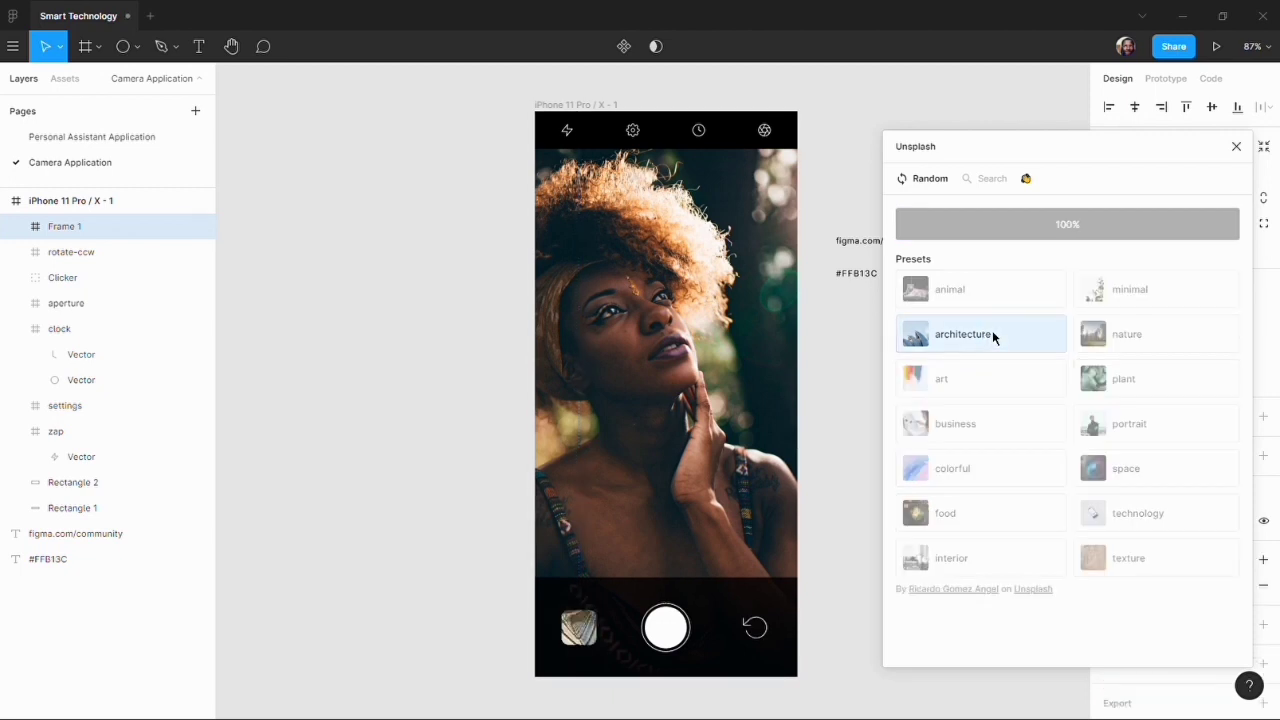
pyautogui.click(860, 483)
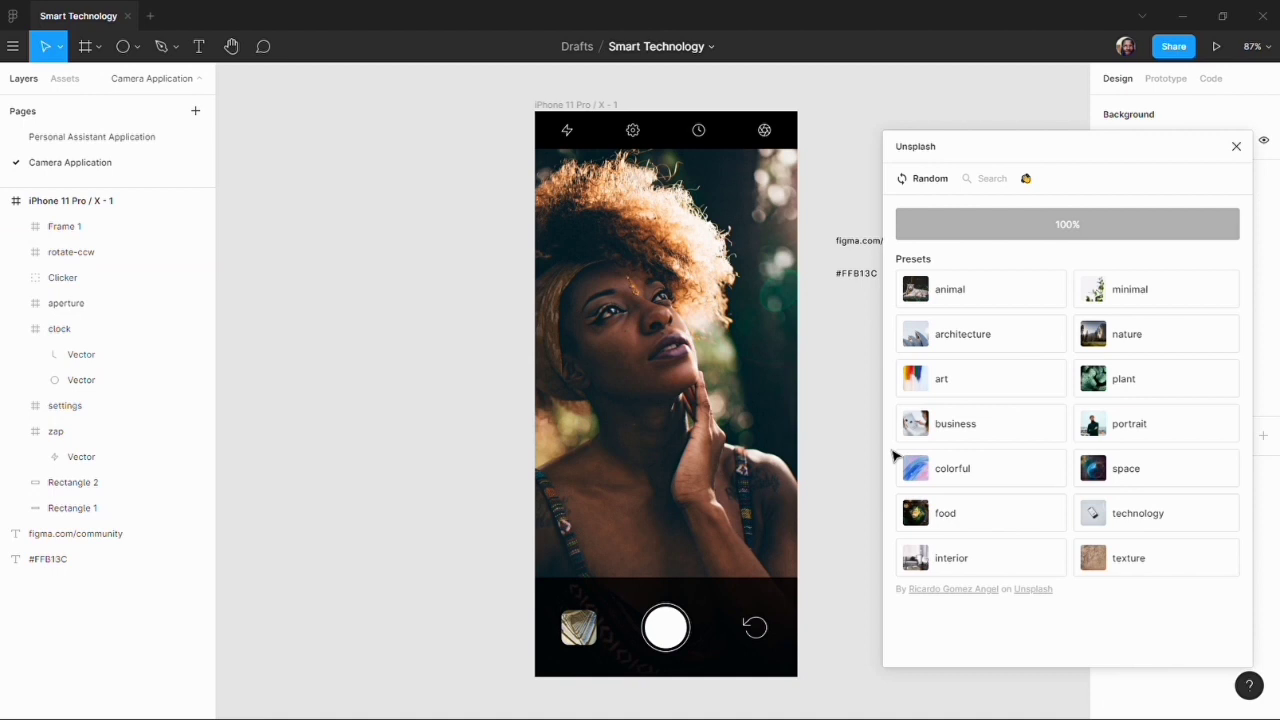
pyautogui.click(1236, 146)
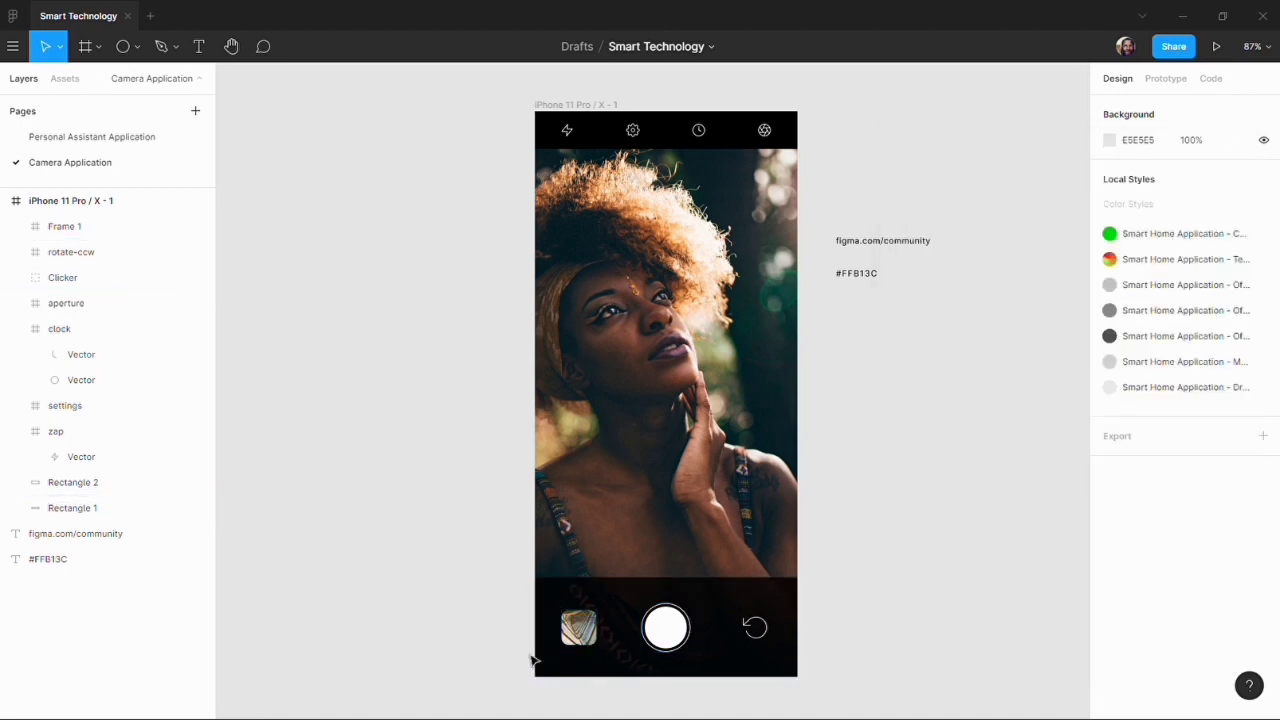
# Drag the bottom bar rectangle's top edge upward to make it taller.
pyautogui.click(714, 602)
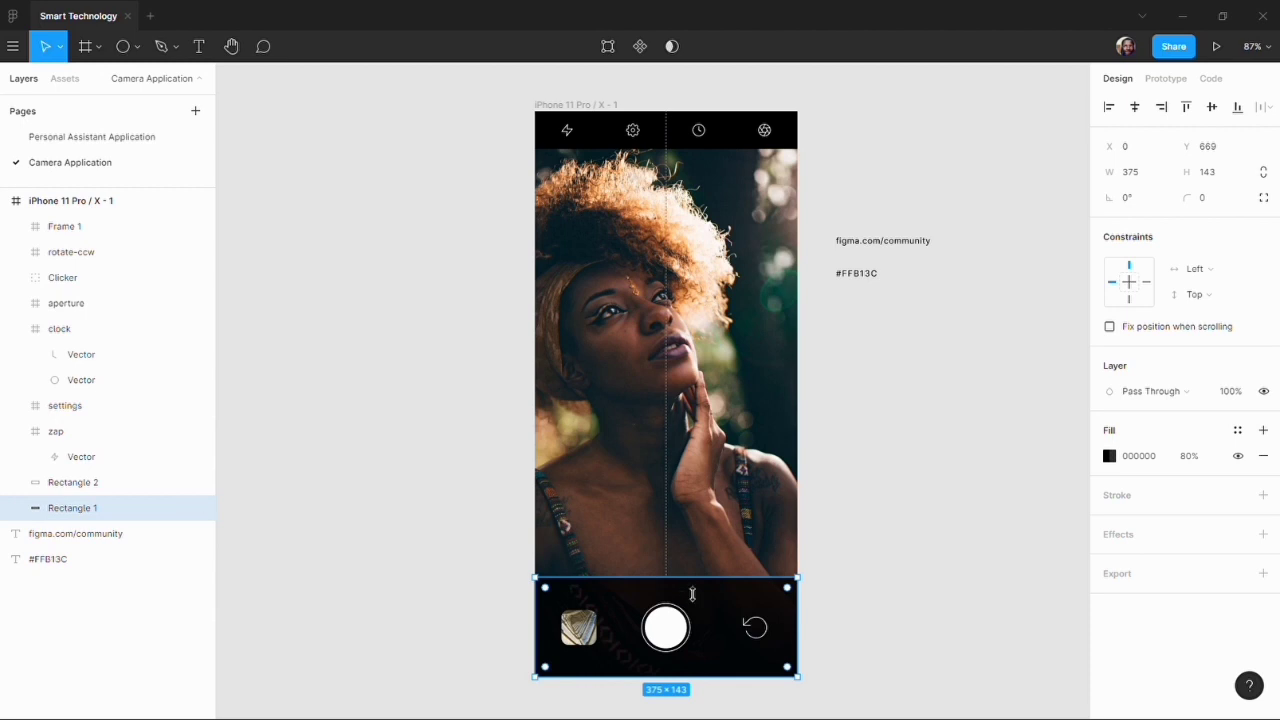
pyautogui.moveTo(690, 591); pyautogui.dragTo(690, 581)
pyautogui.click(938, 593)
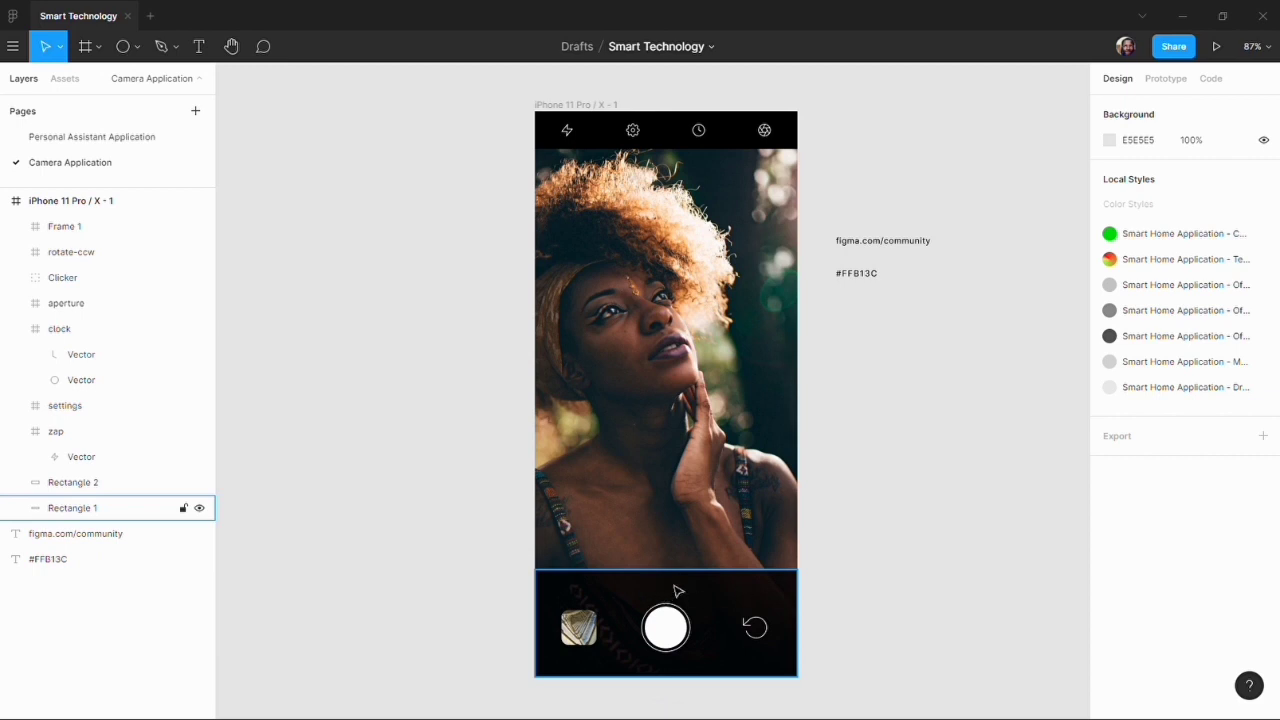
# Add a 'PORTRIAT' label in #FFB13C, font size 10, centred above the shutter.
pyautogui.click(199, 46)
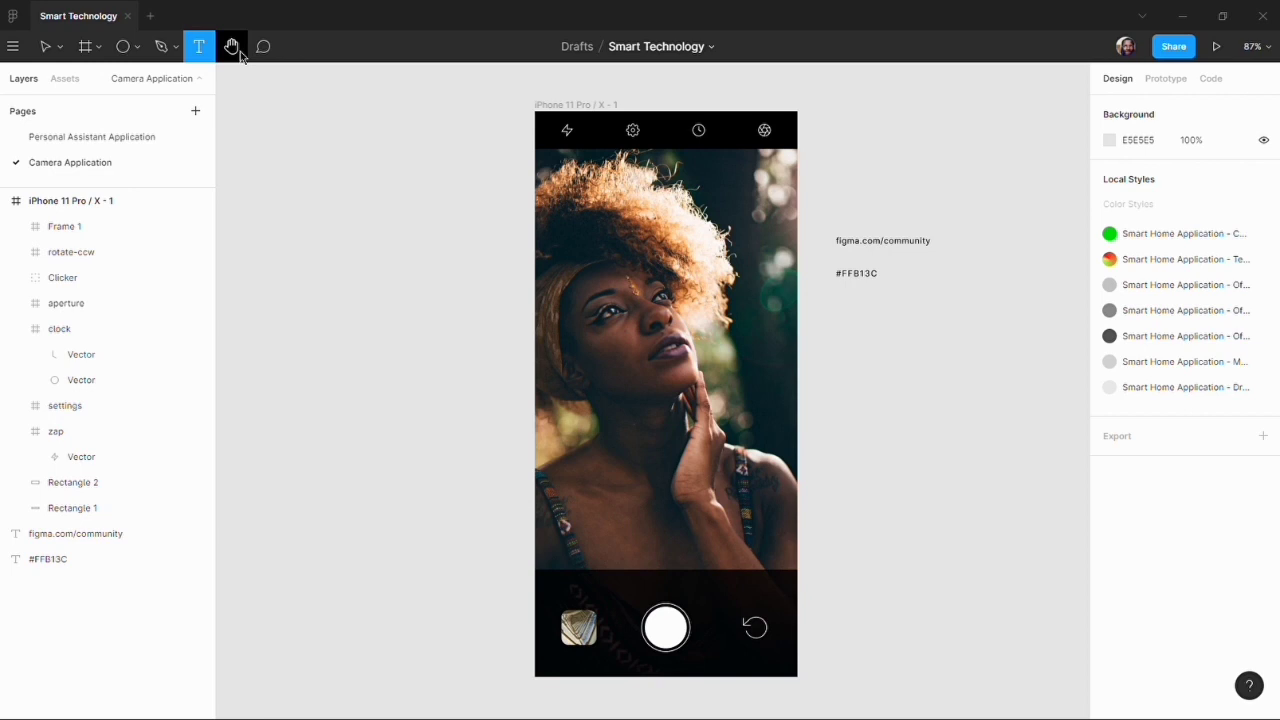
pyautogui.click(665, 594)
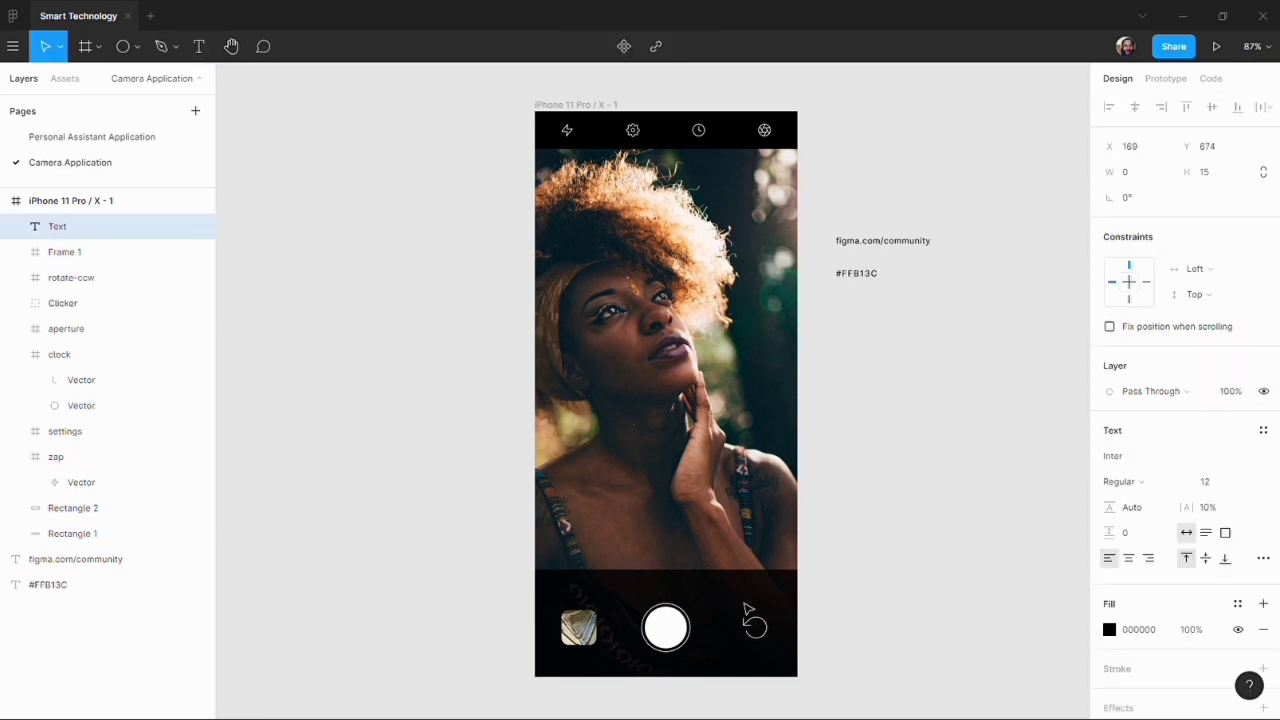
pyautogui.write('PORTRIAT')
pyautogui.press('Escape')
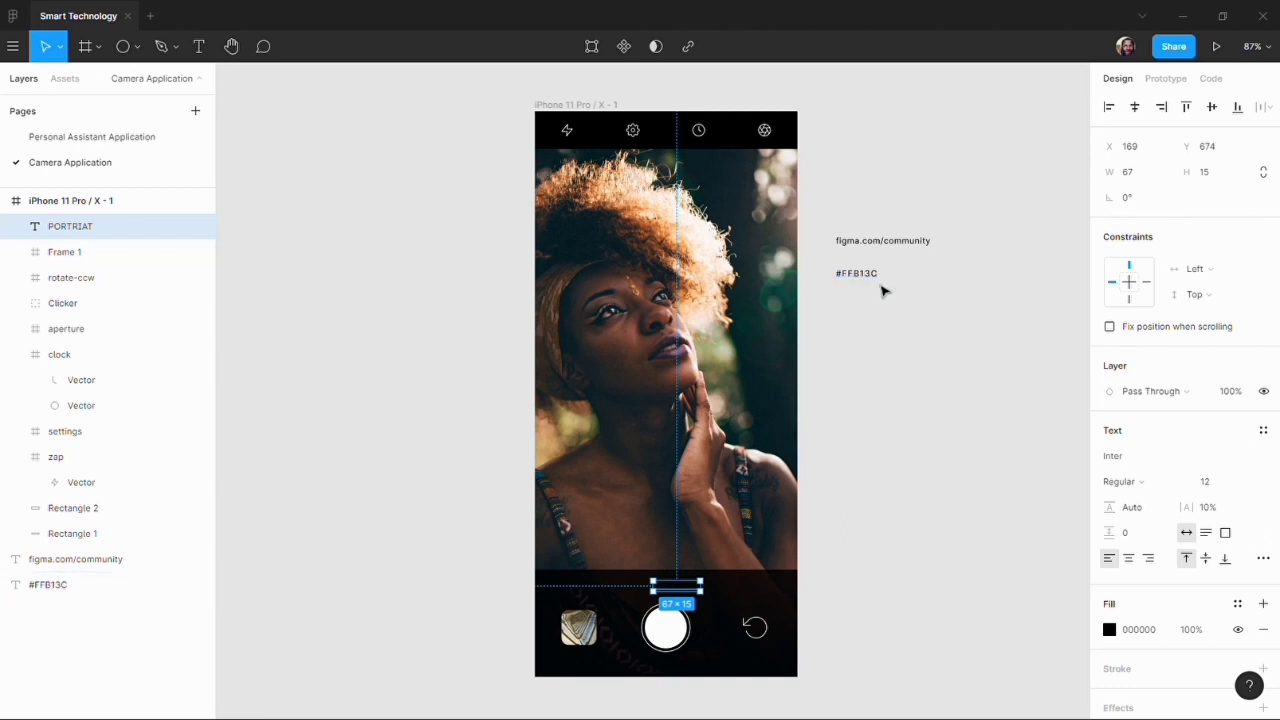
pyautogui.click(1146, 632)
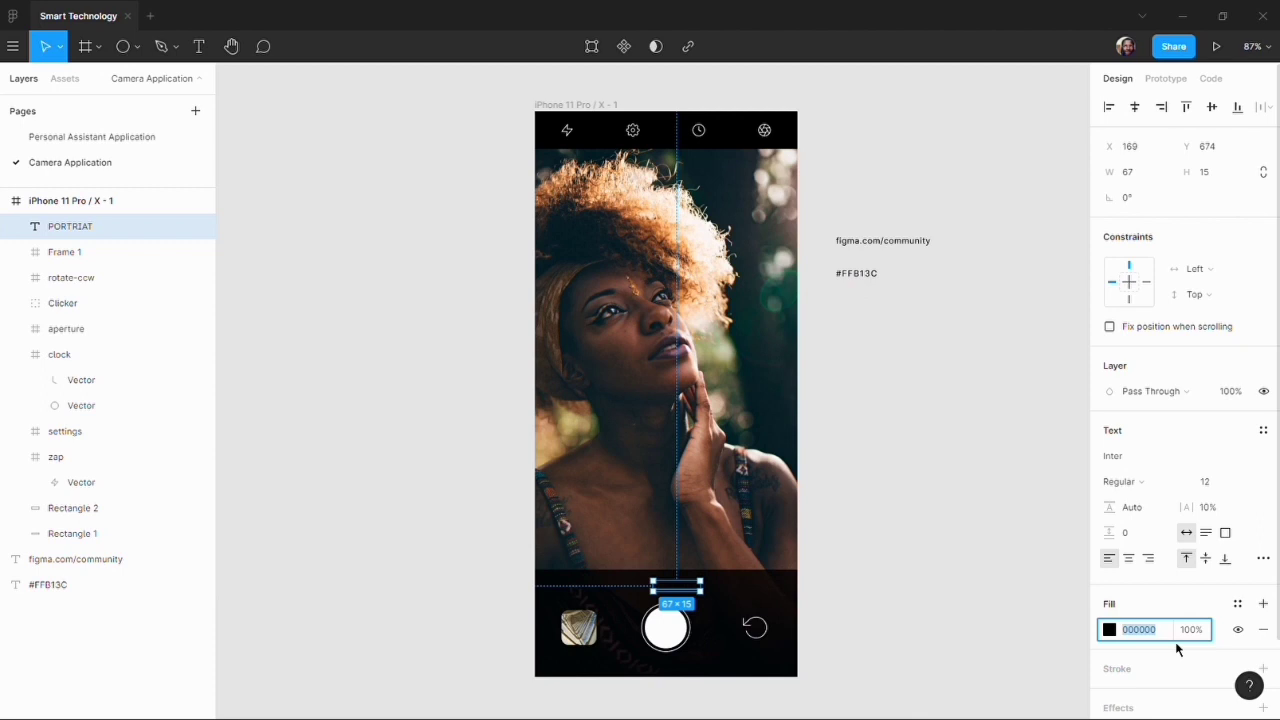
pyautogui.write('FFB13C')
pyautogui.press('Return')
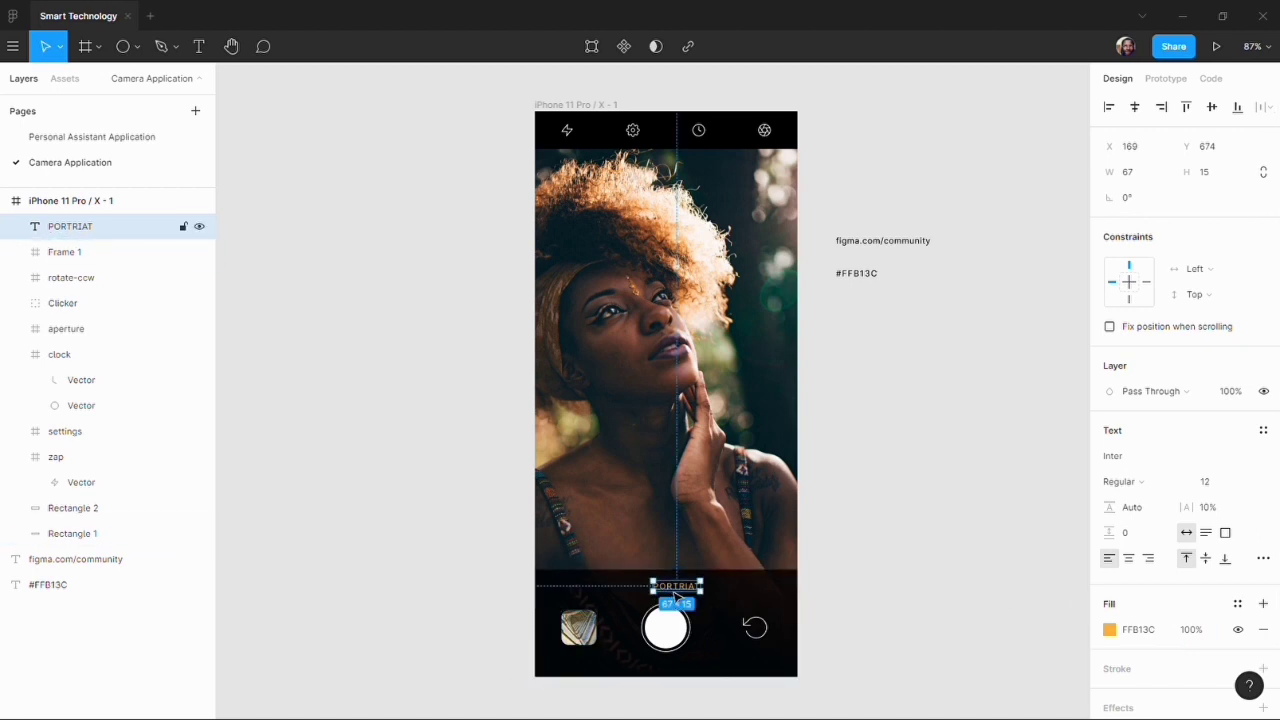
pyautogui.click(1248, 483)
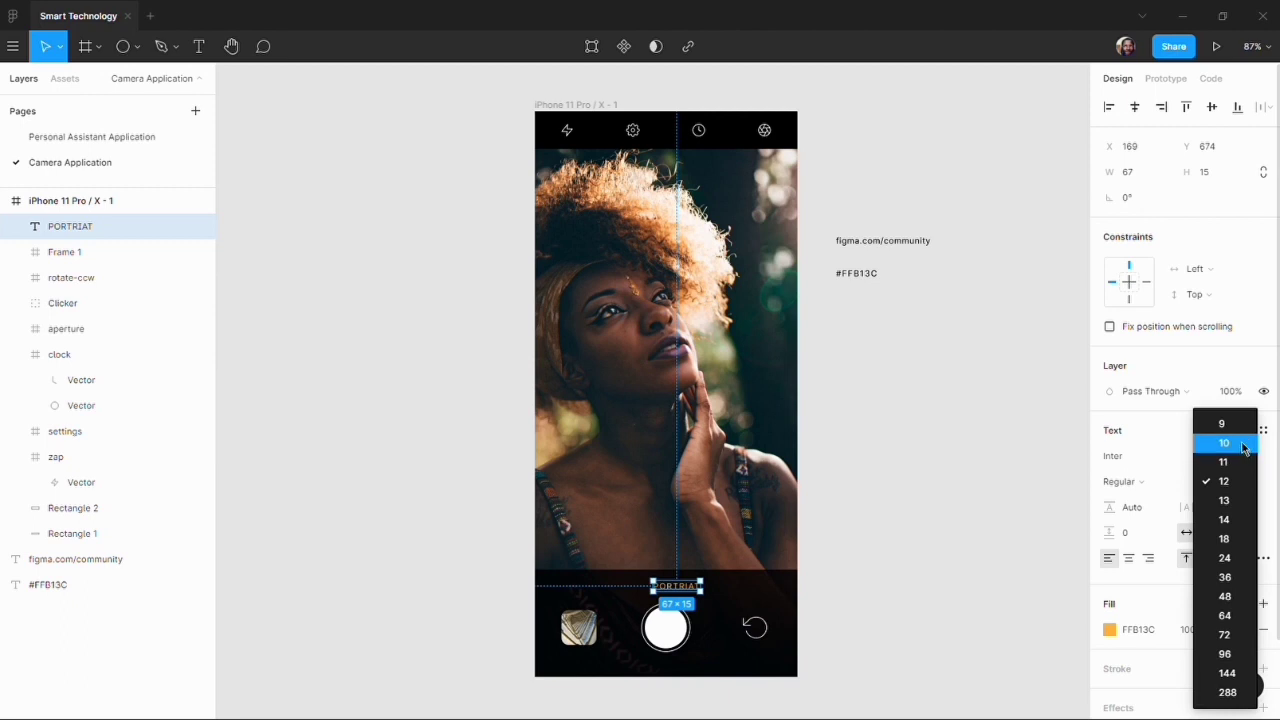
pyautogui.click(1245, 443)
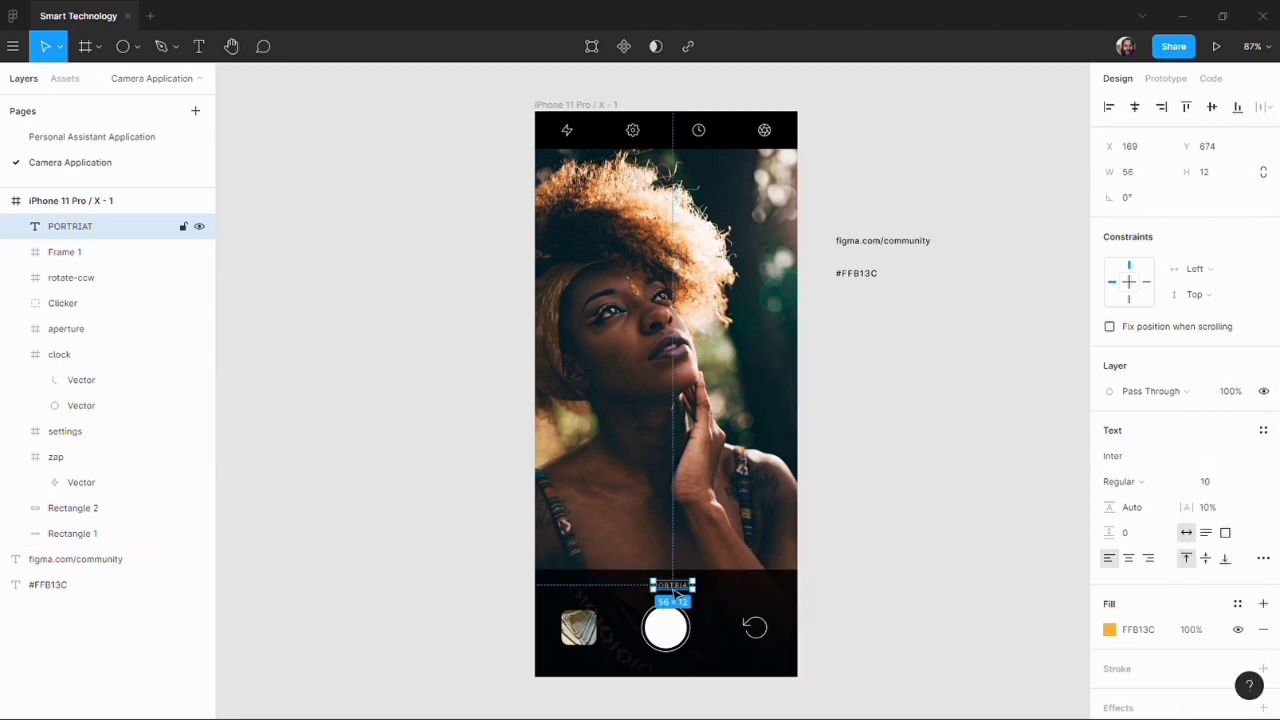
pyautogui.moveTo(676, 593); pyautogui.dragTo(670, 590)
pyautogui.click(714, 580)
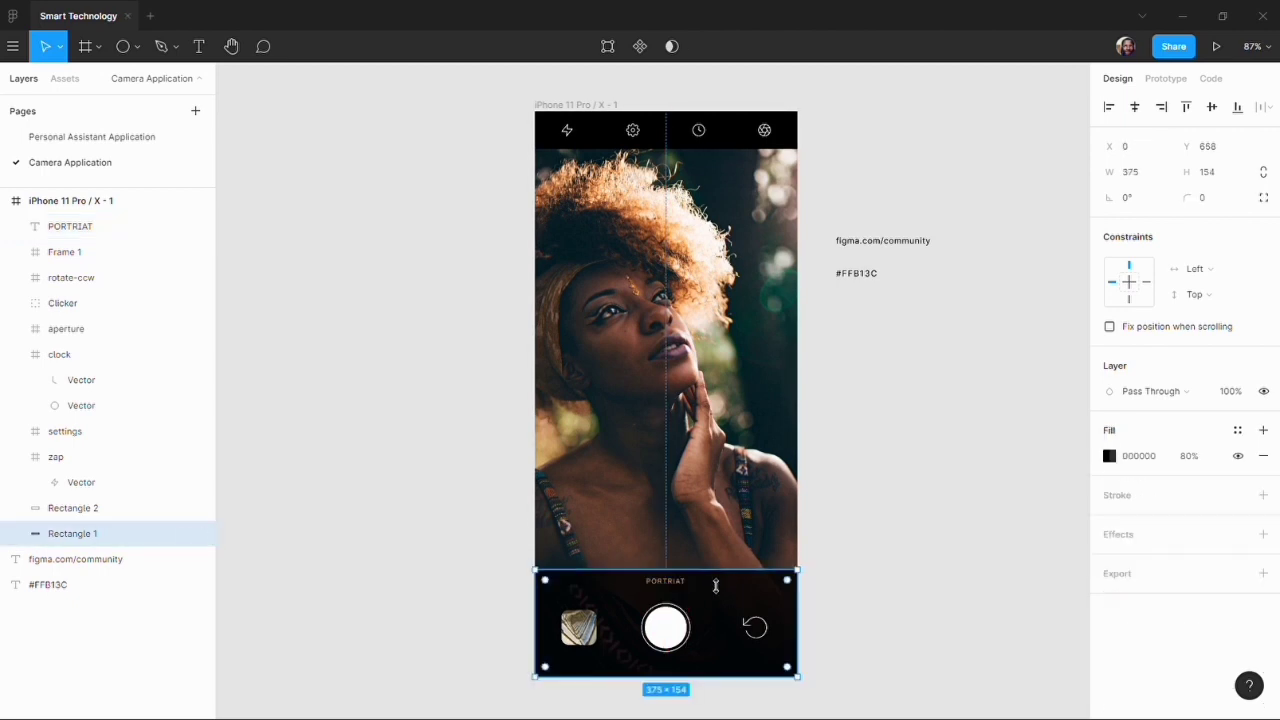
# Duplicate PORTRIAT into a row of three, 25 apart, and recolour both right-hand copies muted grey.
pyautogui.moveTo(666, 583); pyautogui.dragTo(790, 584)
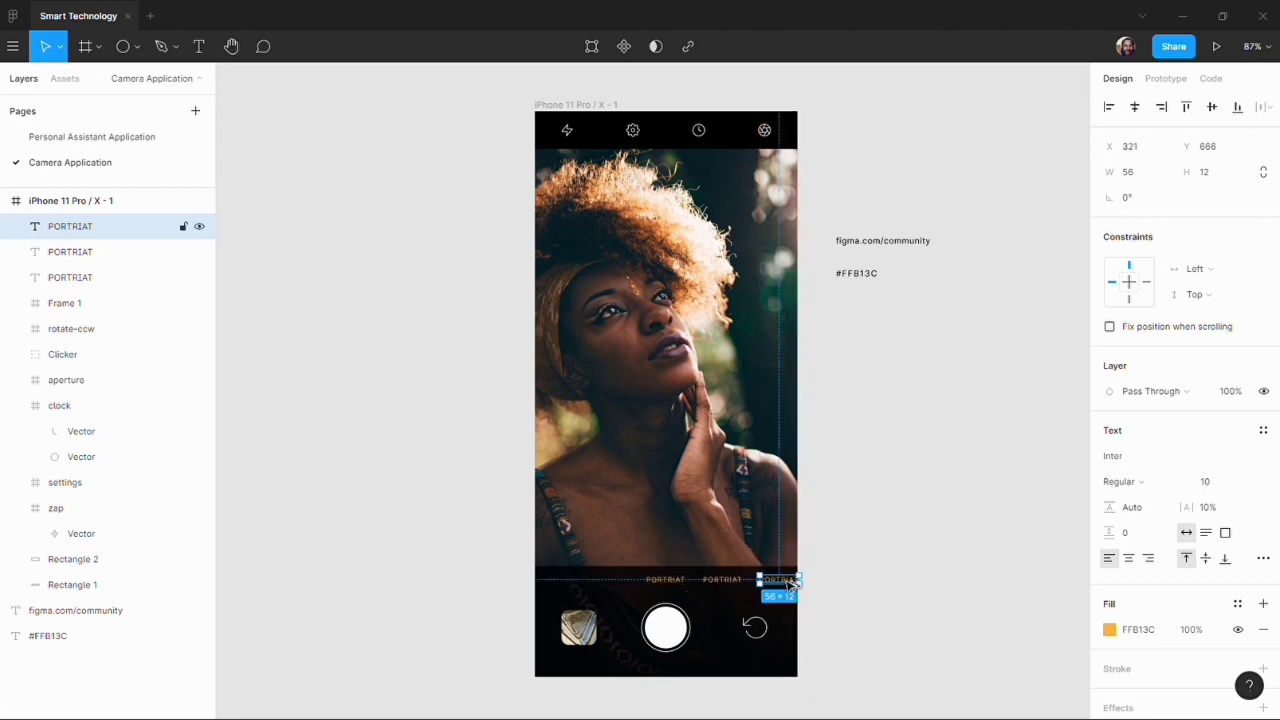
pyautogui.click(862, 627)
pyautogui.click(100, 226)
pyautogui.keyDown('shift'); pyautogui.click(100, 252); pyautogui.keyUp('shift')
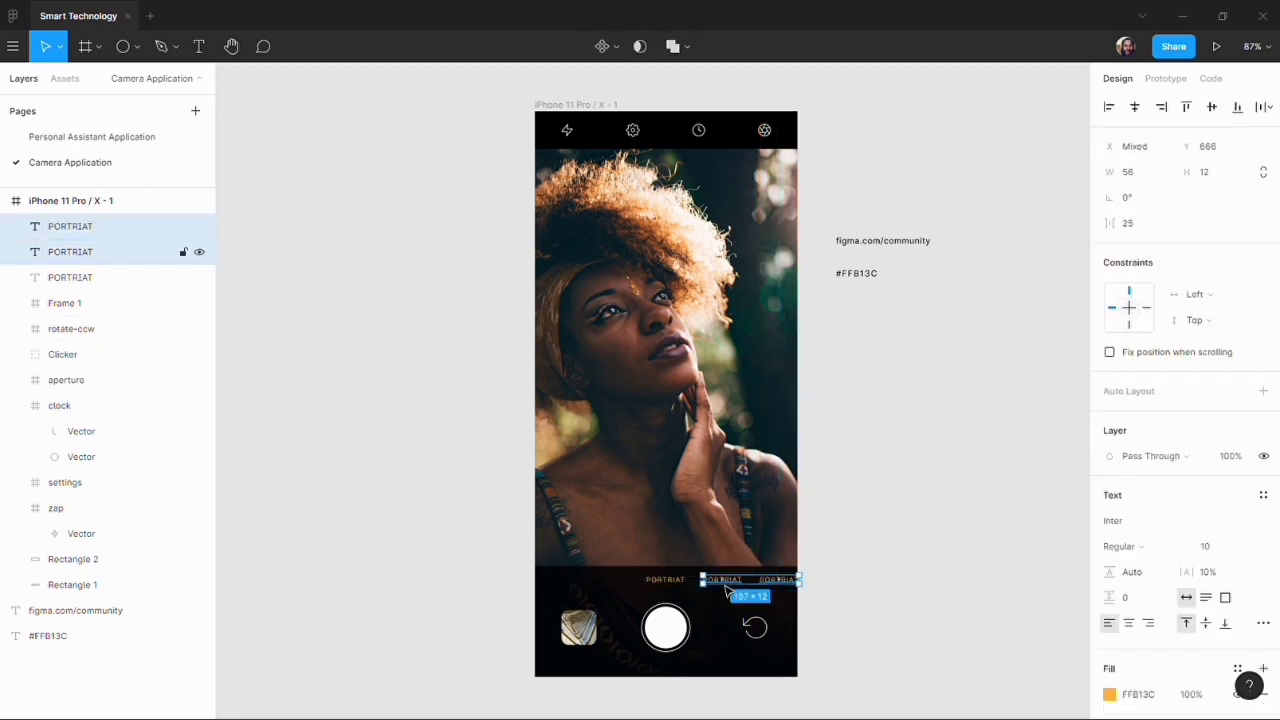
pyautogui.click(1112, 697)
pyautogui.click(934, 366)
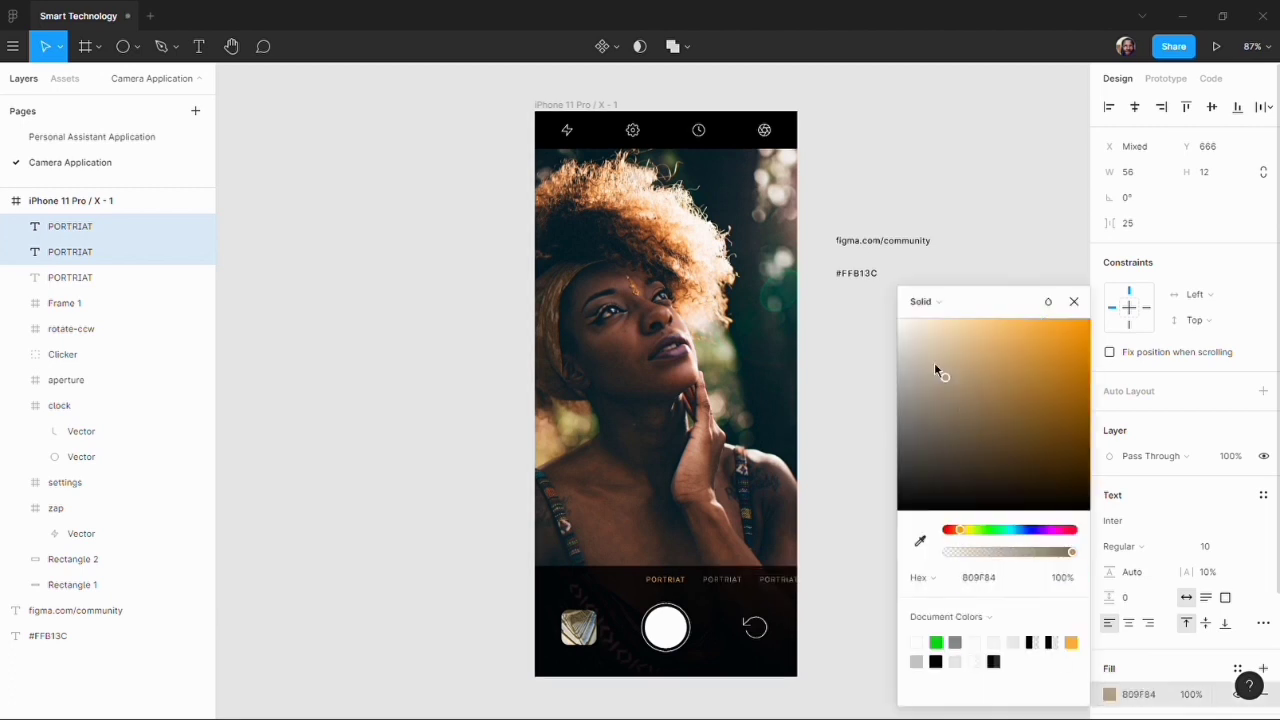
pyautogui.click(897, 507)
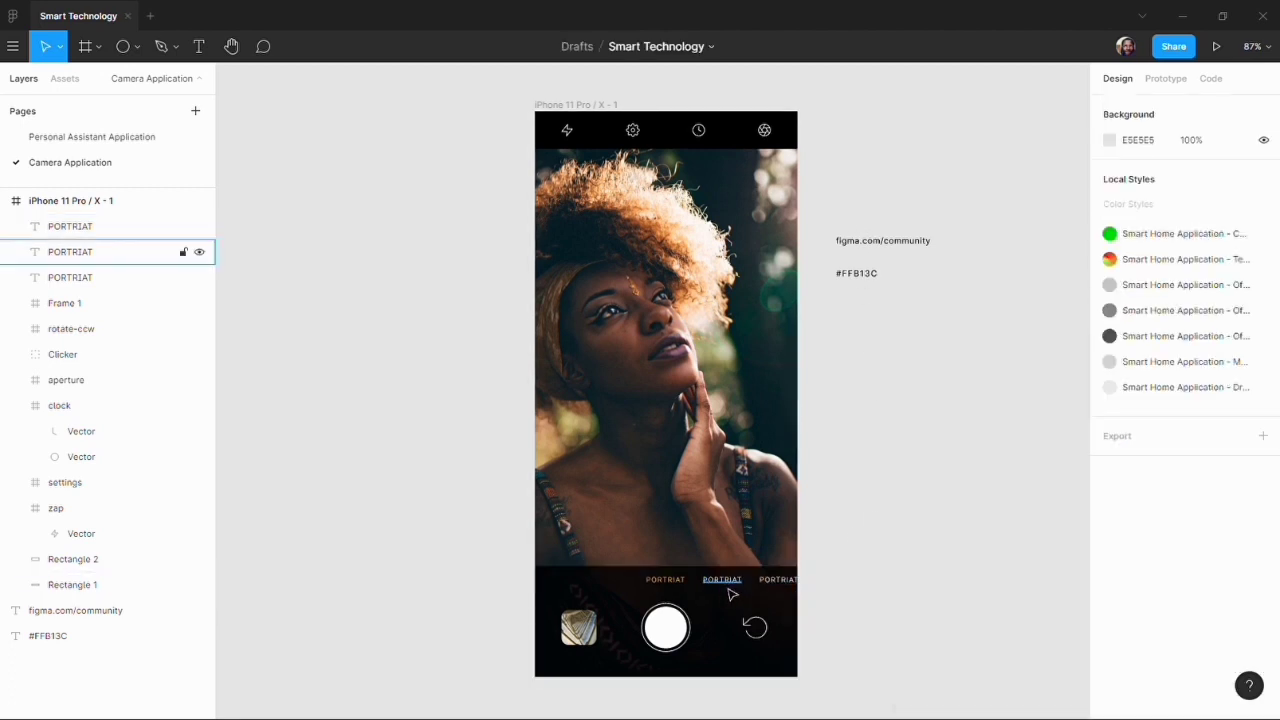
pyautogui.hotkey('alt', 'l')
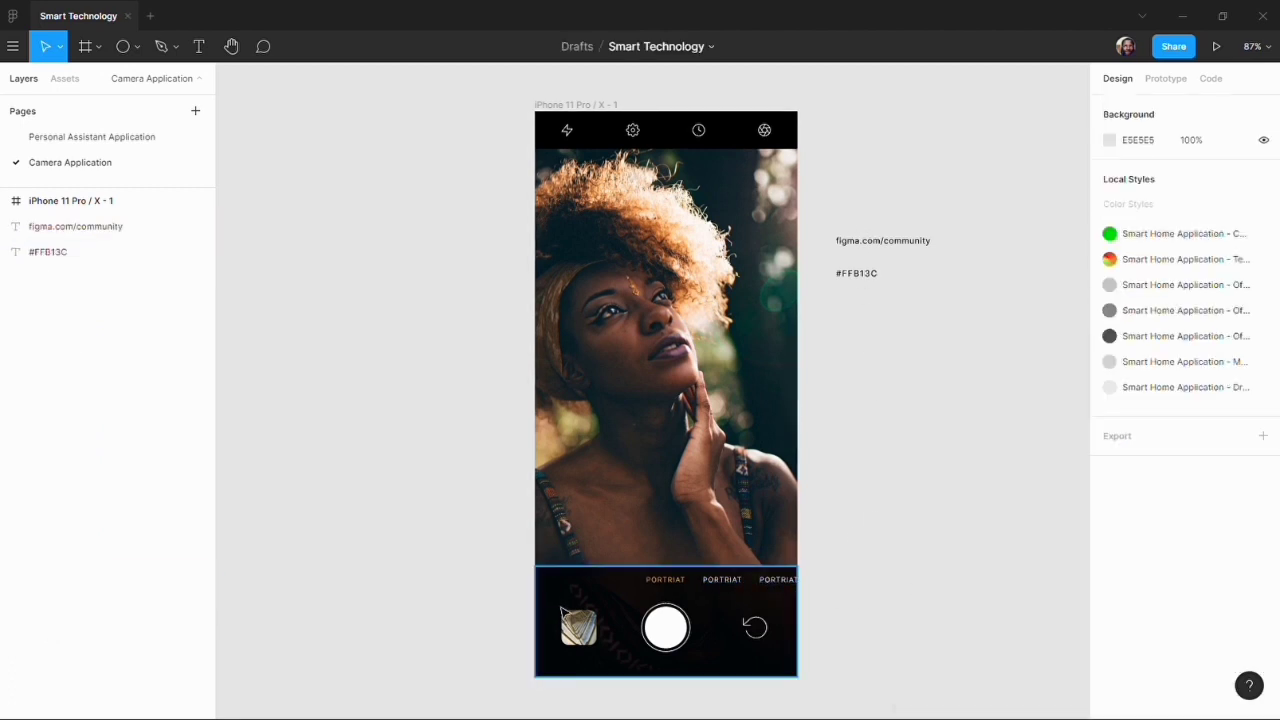
# Rename the two PORTRIAT copies to 'AR SHOT' and 'MEMOJI'.
pyautogui.click(726, 590)
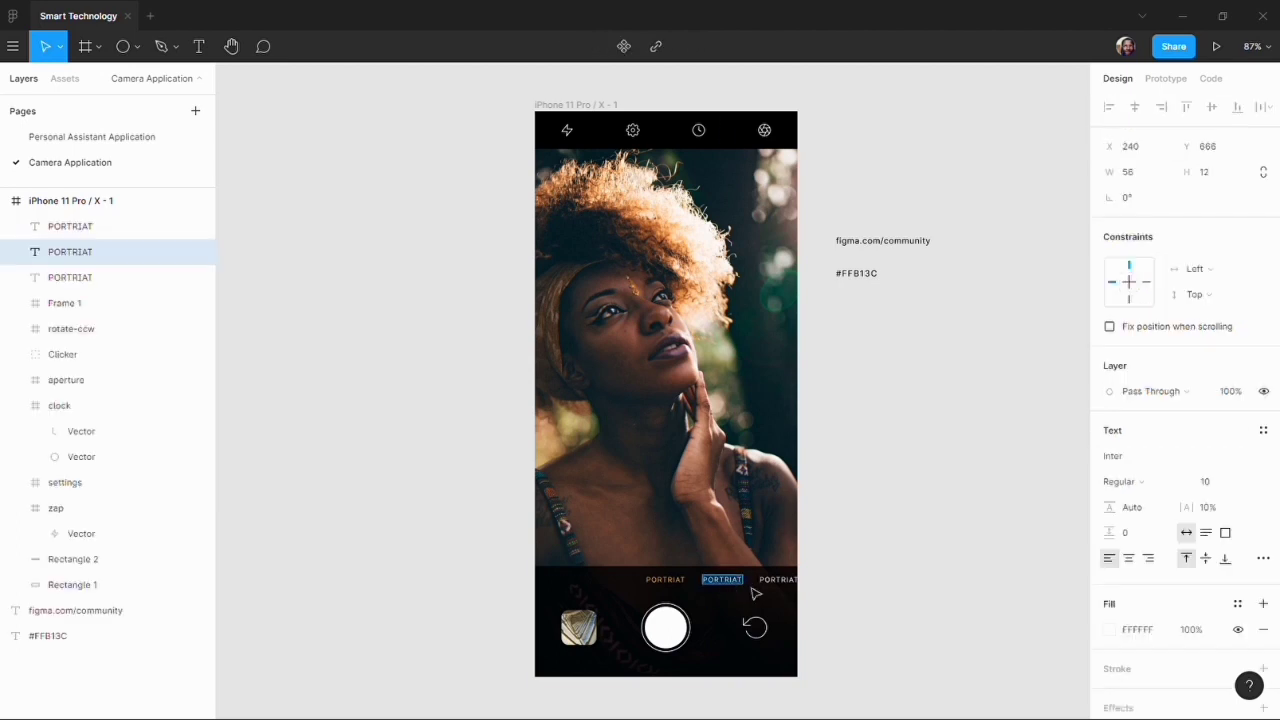
pyautogui.write('AR Sh')
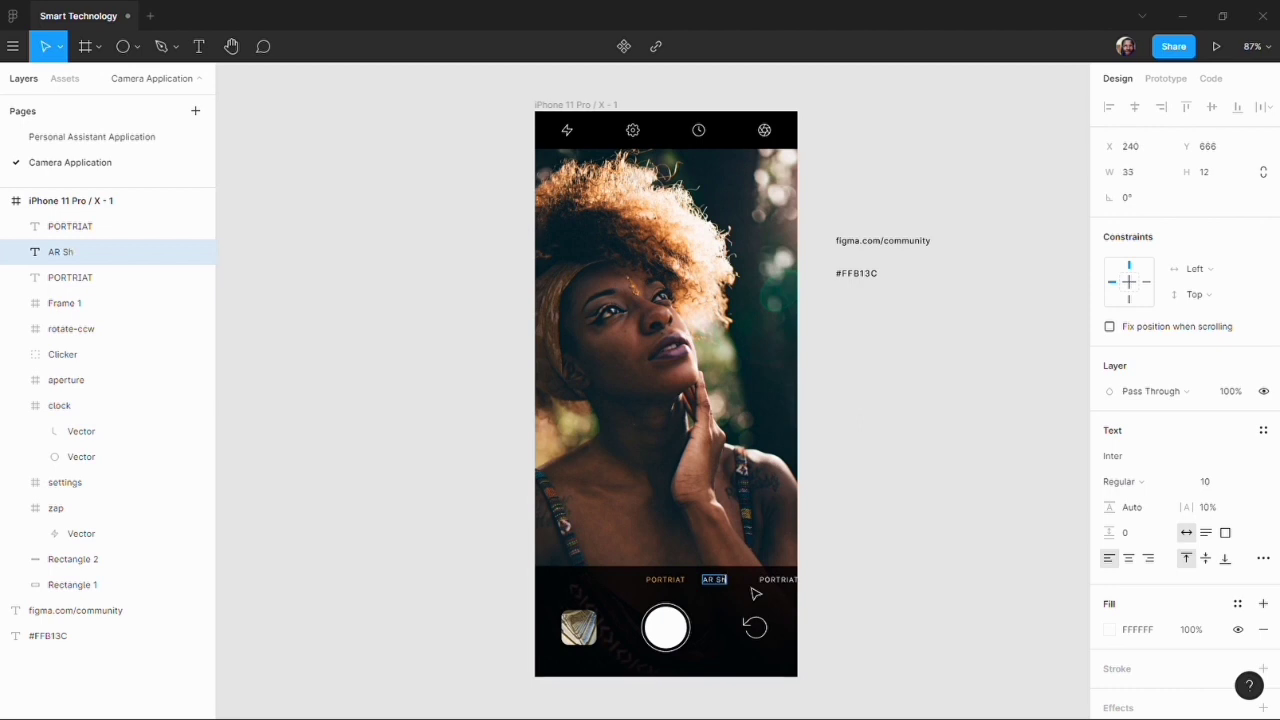
pyautogui.doubleClick(780, 581)
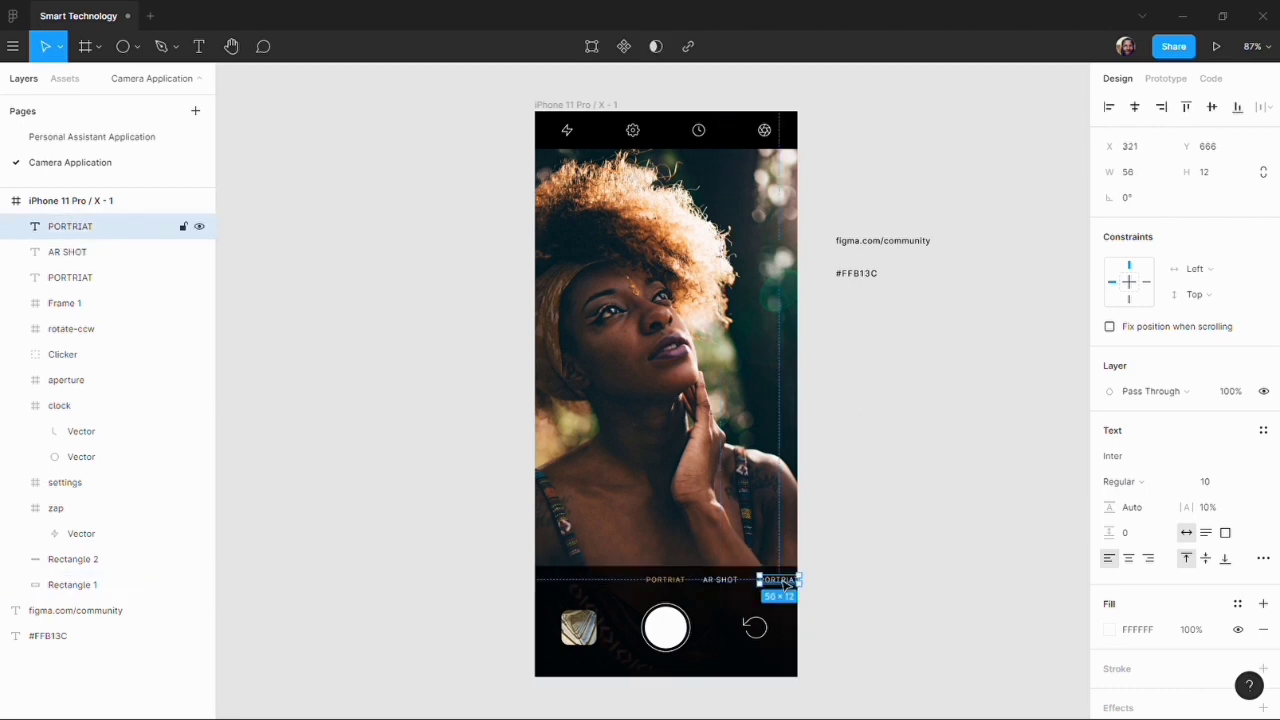
pyautogui.write('MEM')
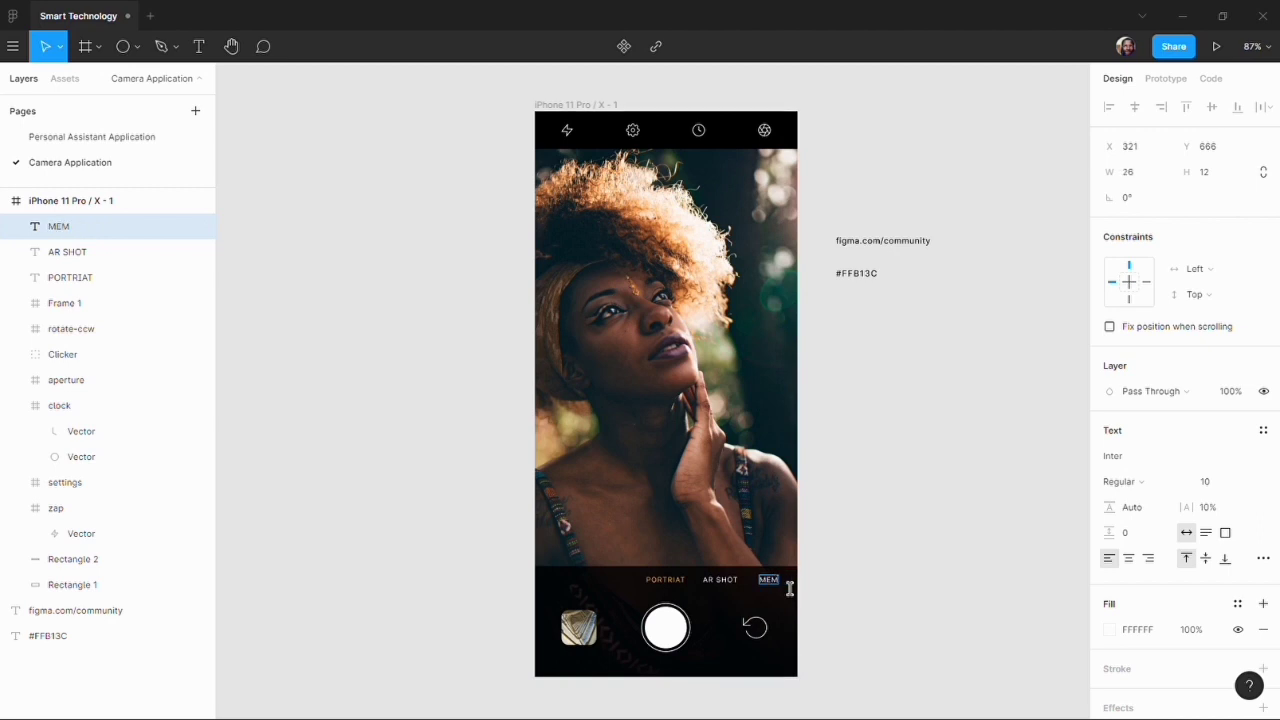
pyautogui.write('OJI')
pyautogui.press('Escape')
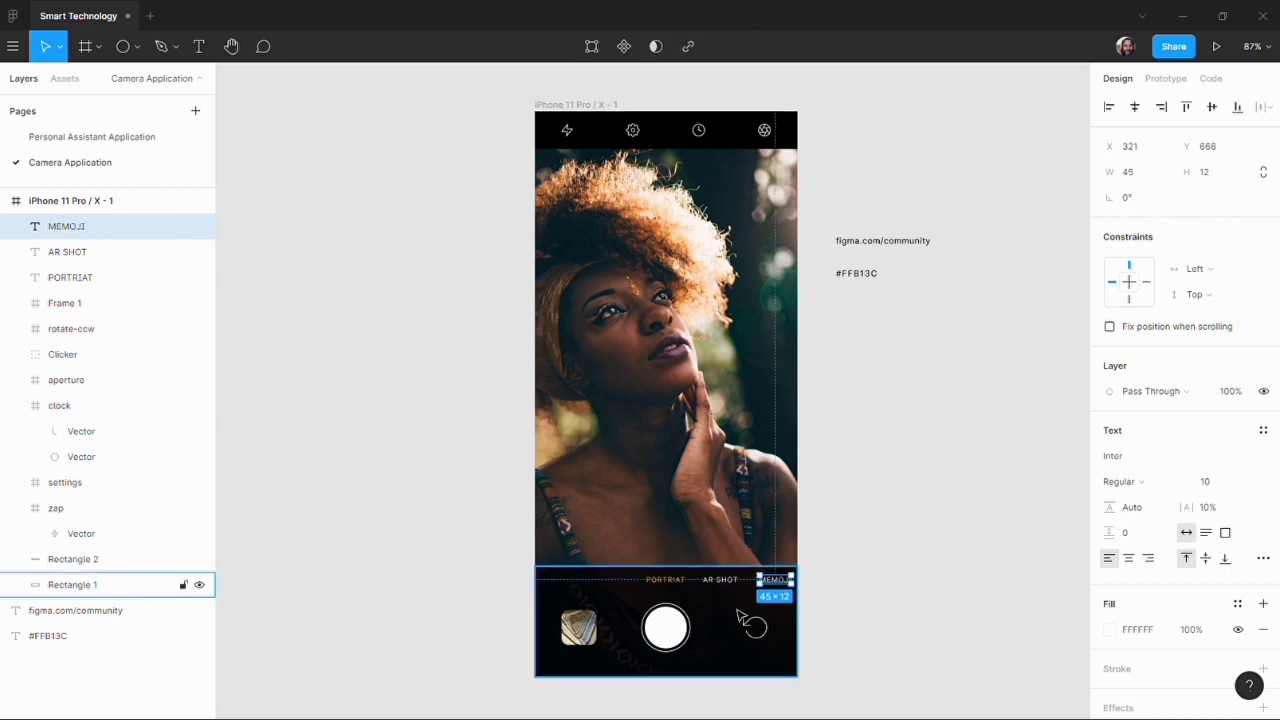
# Shift AR SHOT to even out spacing between PORTRIAT, AR SHOT and MEMOJI.
pyautogui.keyDown('shift'); pyautogui.click(711, 584); pyautogui.keyUp('shift')
pyautogui.keyDown('shift'); pyautogui.click(666, 580); pyautogui.keyUp('shift')
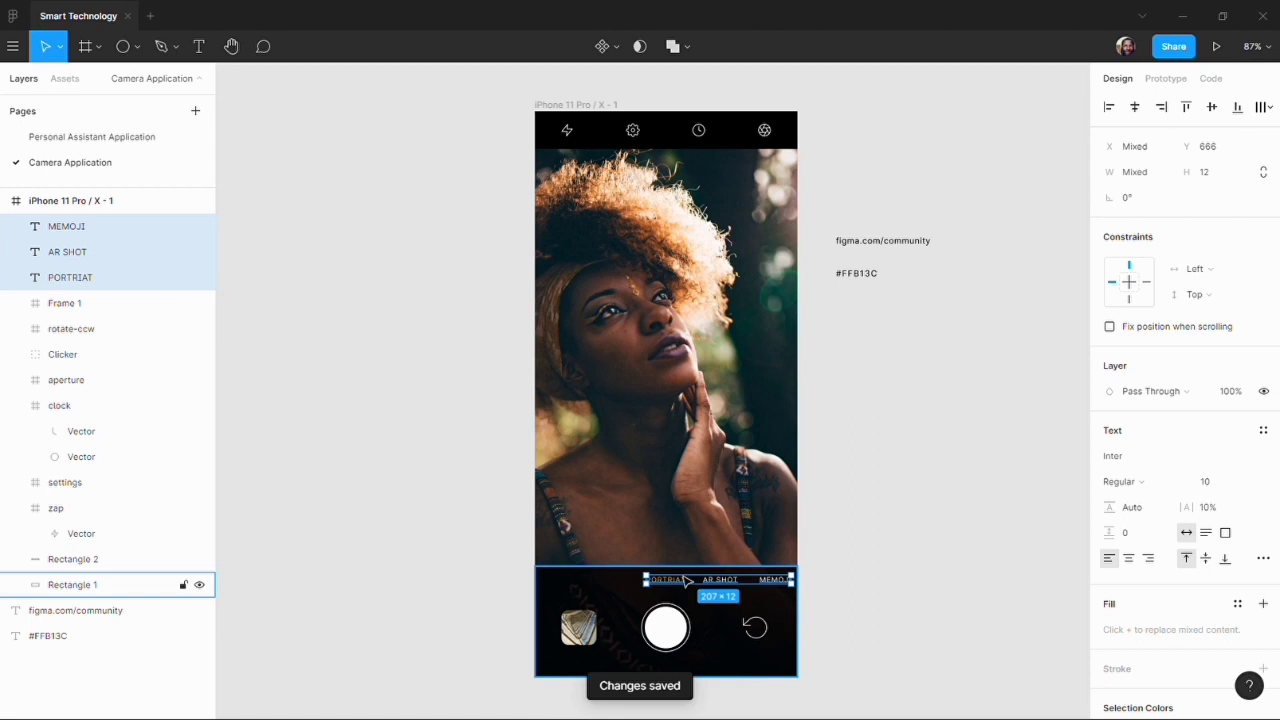
pyautogui.click(735, 588)
pyautogui.moveTo(735, 588)
pyautogui.mouseDown()
pyautogui.moveTo(788, 584)
pyautogui.moveTo(742, 591)
pyautogui.mouseUp()
pyautogui.click(937, 591)
pyautogui.click(776, 582)
pyautogui.click(735, 582)
pyautogui.click(866, 594)
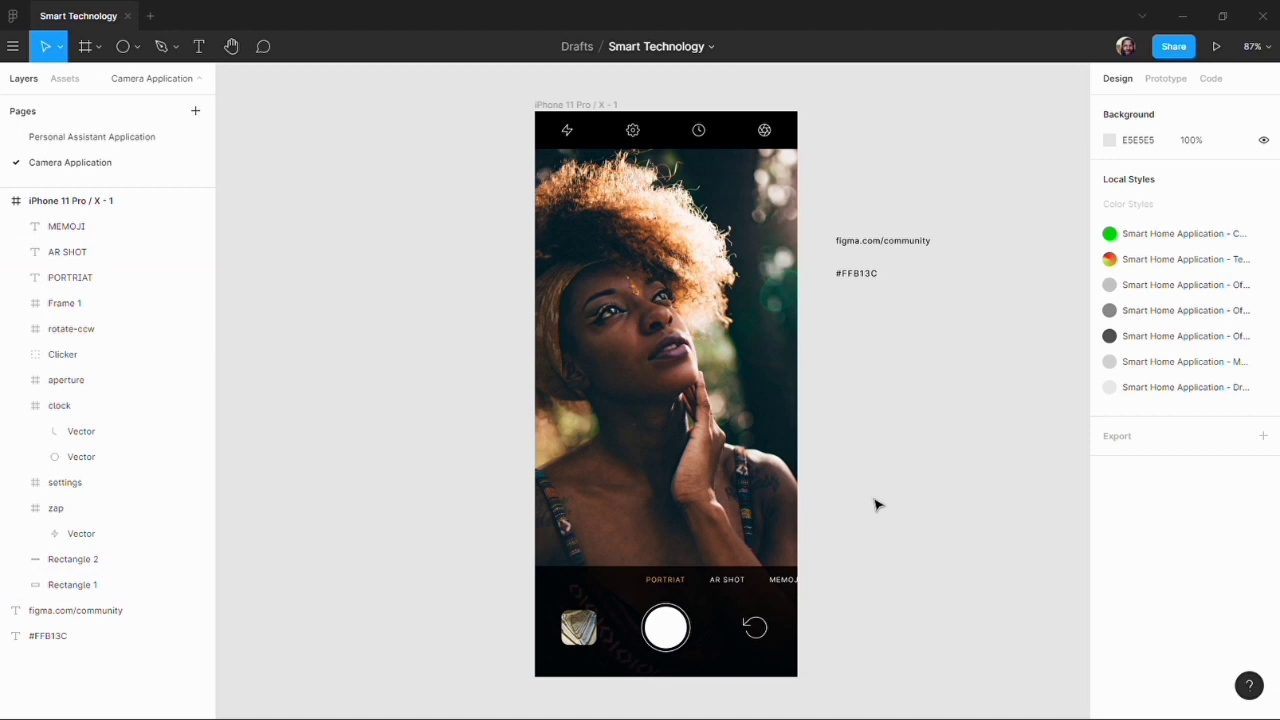
pyautogui.click(729, 592)
pyautogui.click(730, 584)
# Duplicate AR SHOT left of PORTRIAT, retype it as 'VIDEO' and align it.
pyautogui.moveTo(736, 584); pyautogui.dragTo(612, 590)
pyautogui.press('Return')
pyautogui.write('VIDEO')
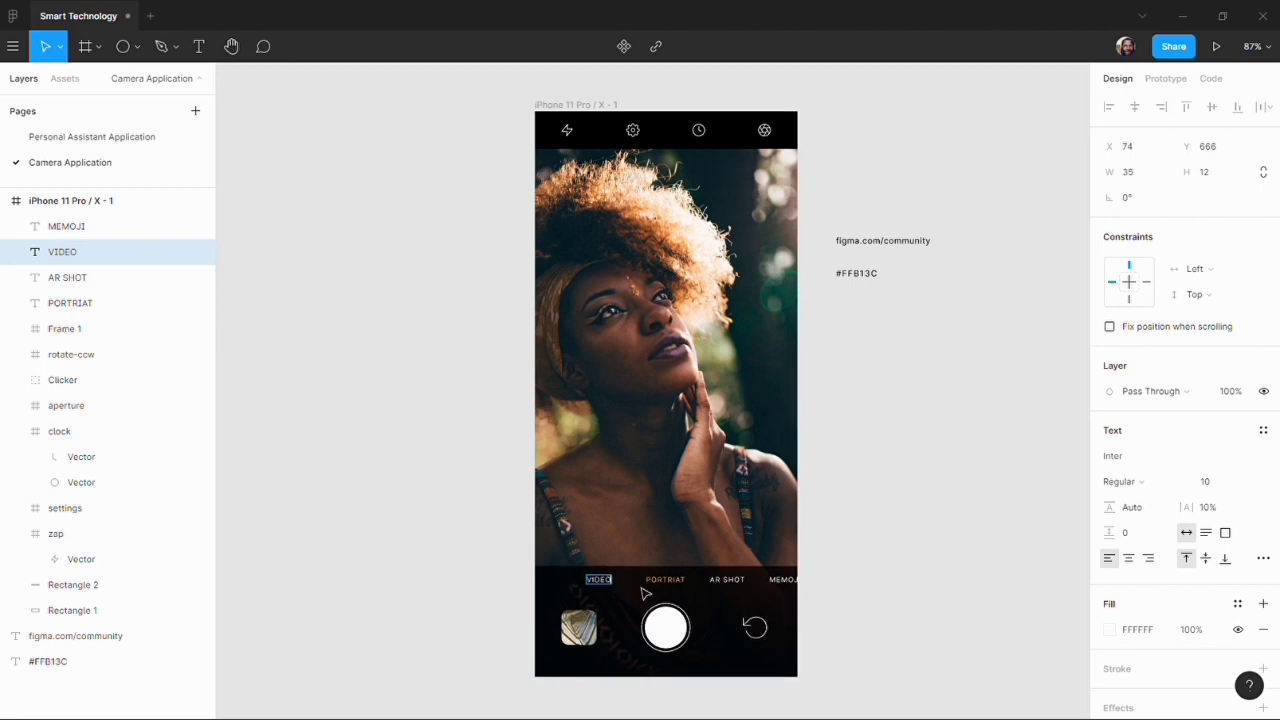
pyautogui.press('Escape')
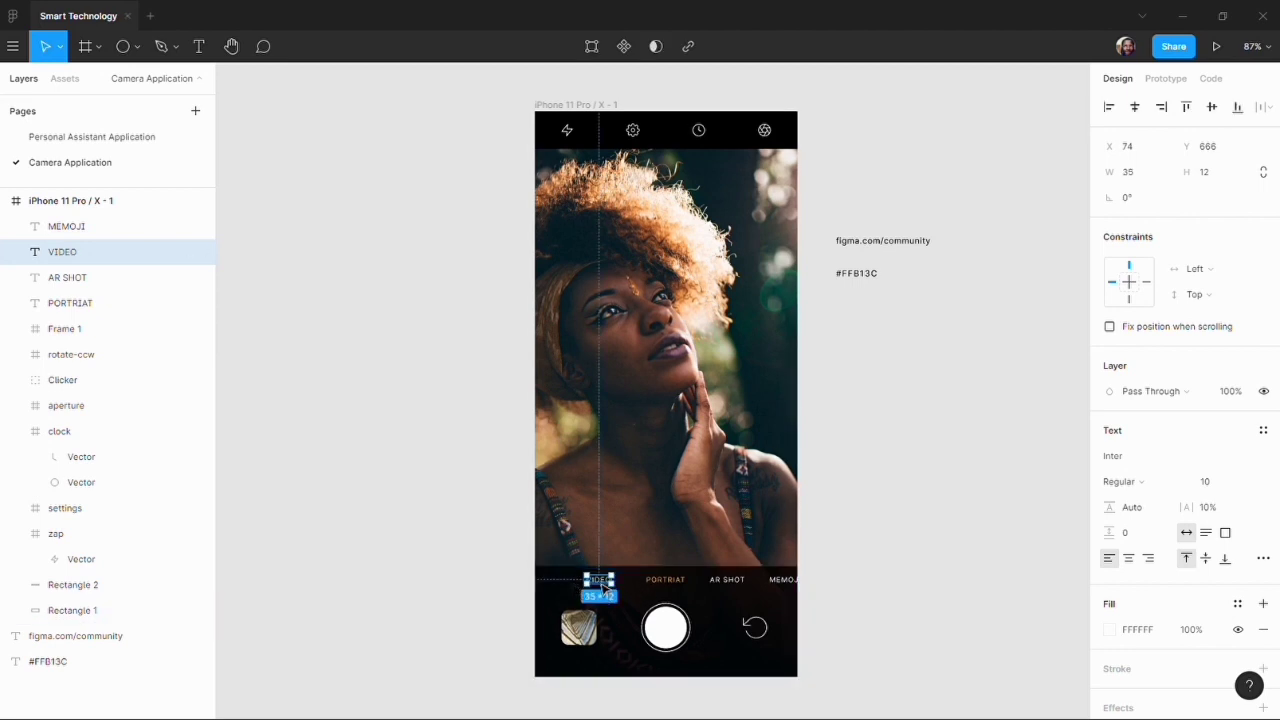
pyautogui.moveTo(602, 582); pyautogui.dragTo(614, 586)
pyautogui.click(951, 649)
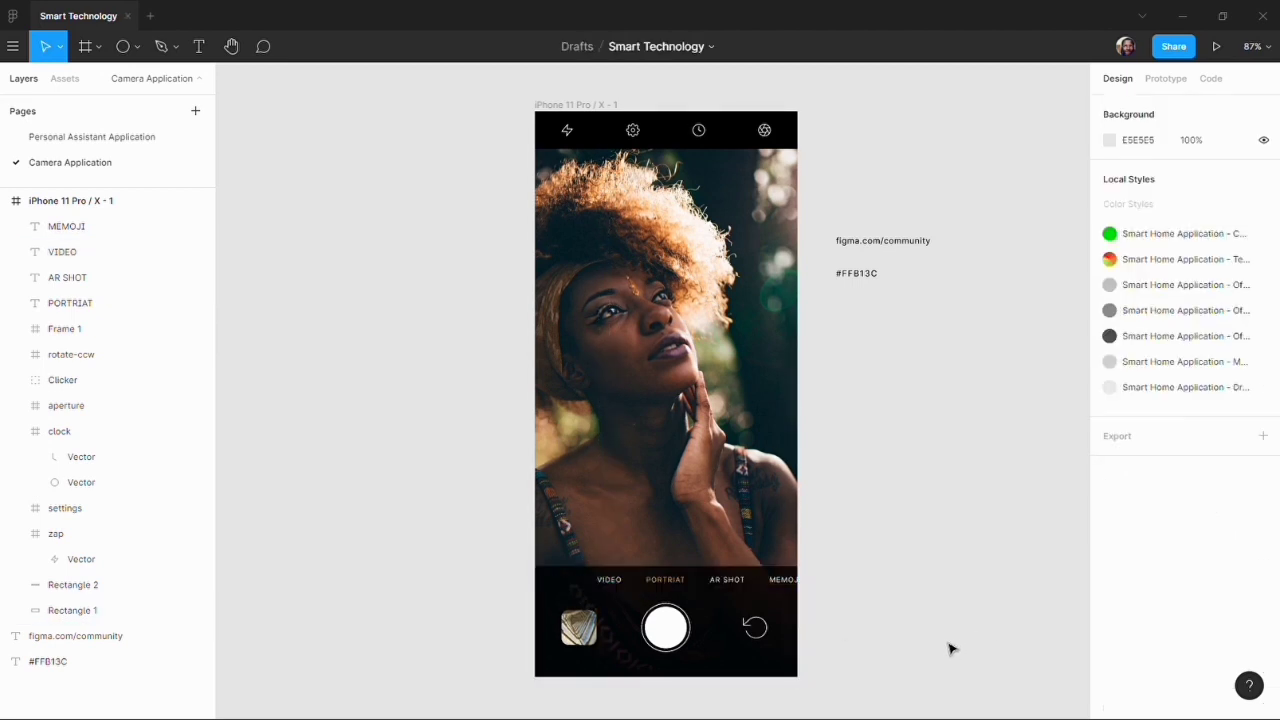
pyautogui.click(687, 572)
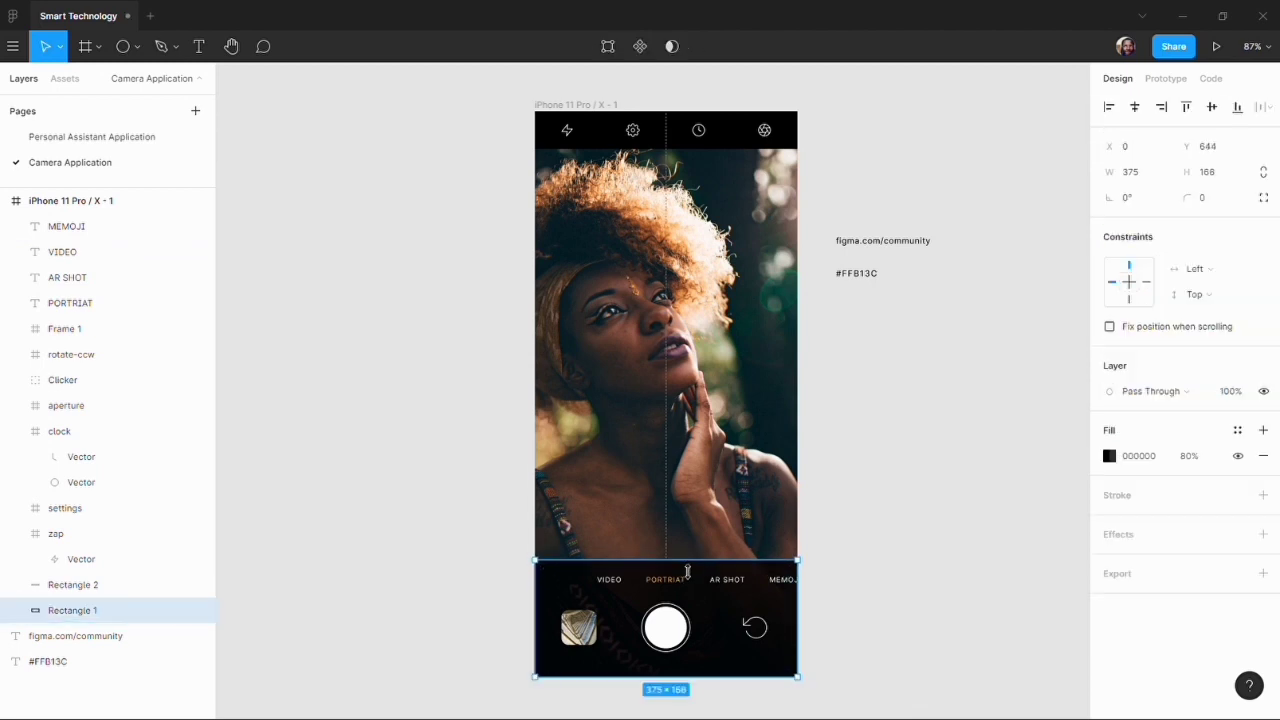
# Hide the figma.com/community and #FFB13C reference text layers next to the phone frame.
pyautogui.click(997, 570)
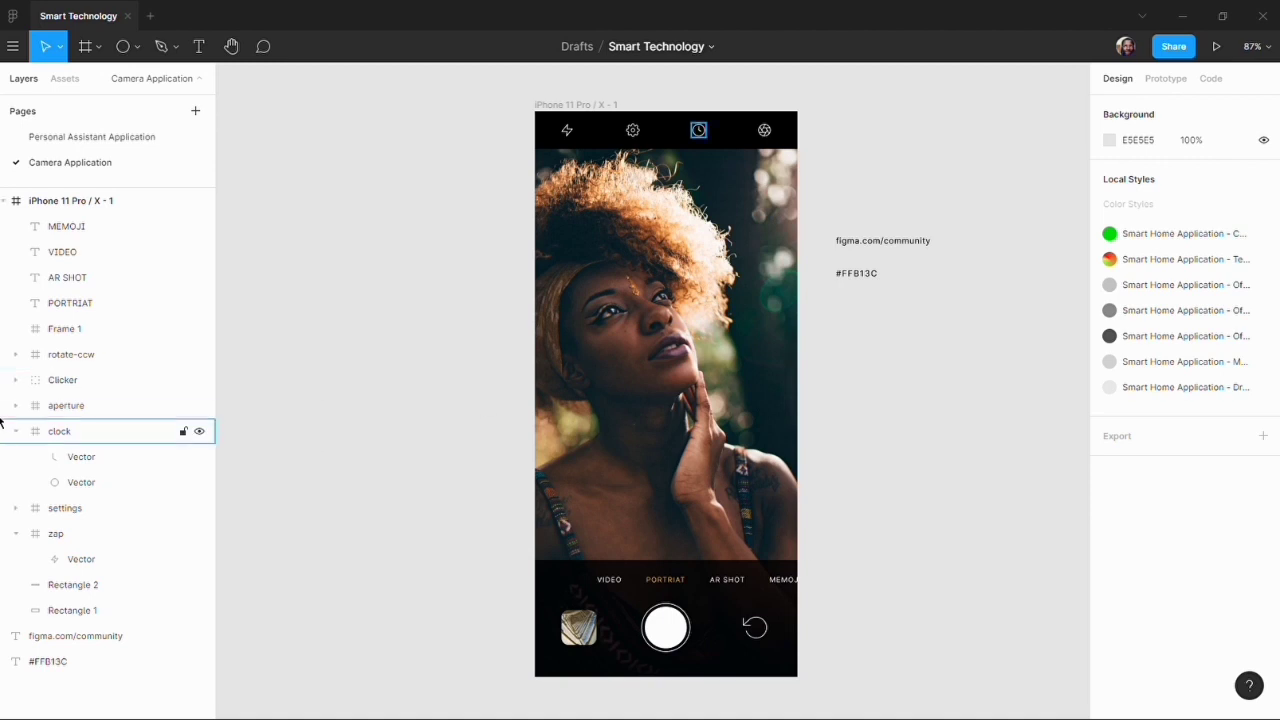
pyautogui.click(3, 202)
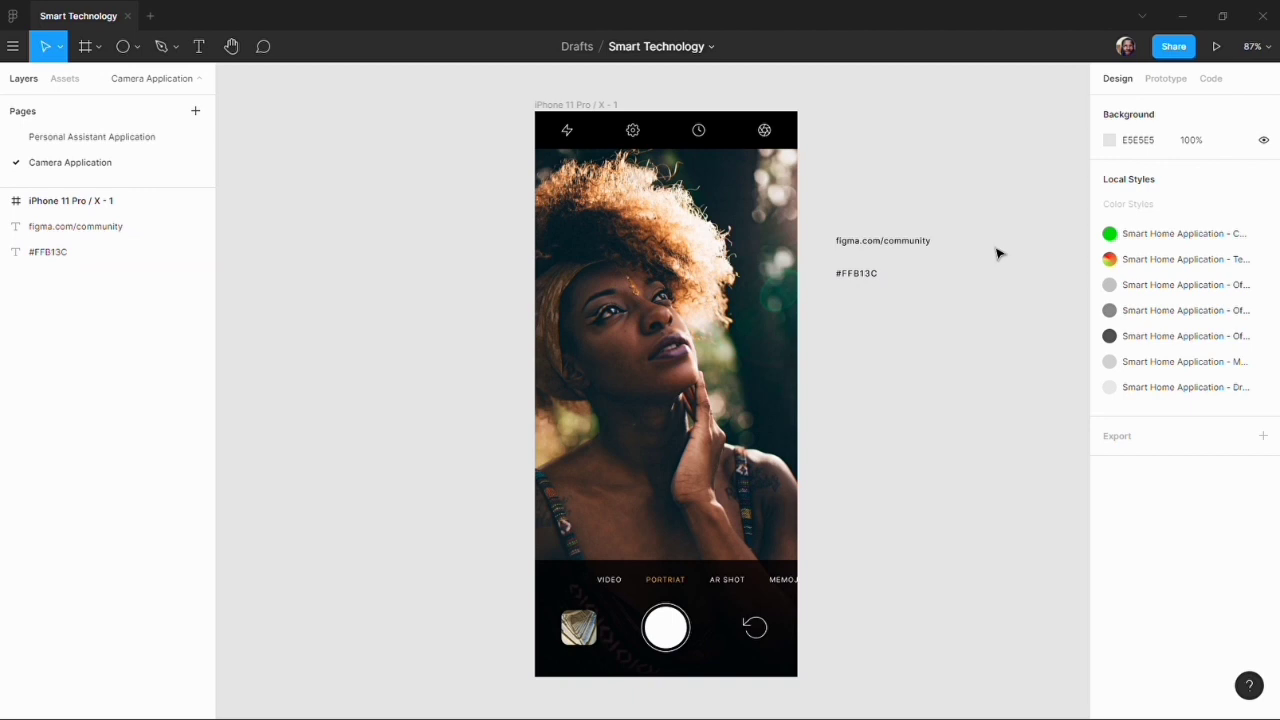
pyautogui.click(905, 242)
pyautogui.click(200, 227)
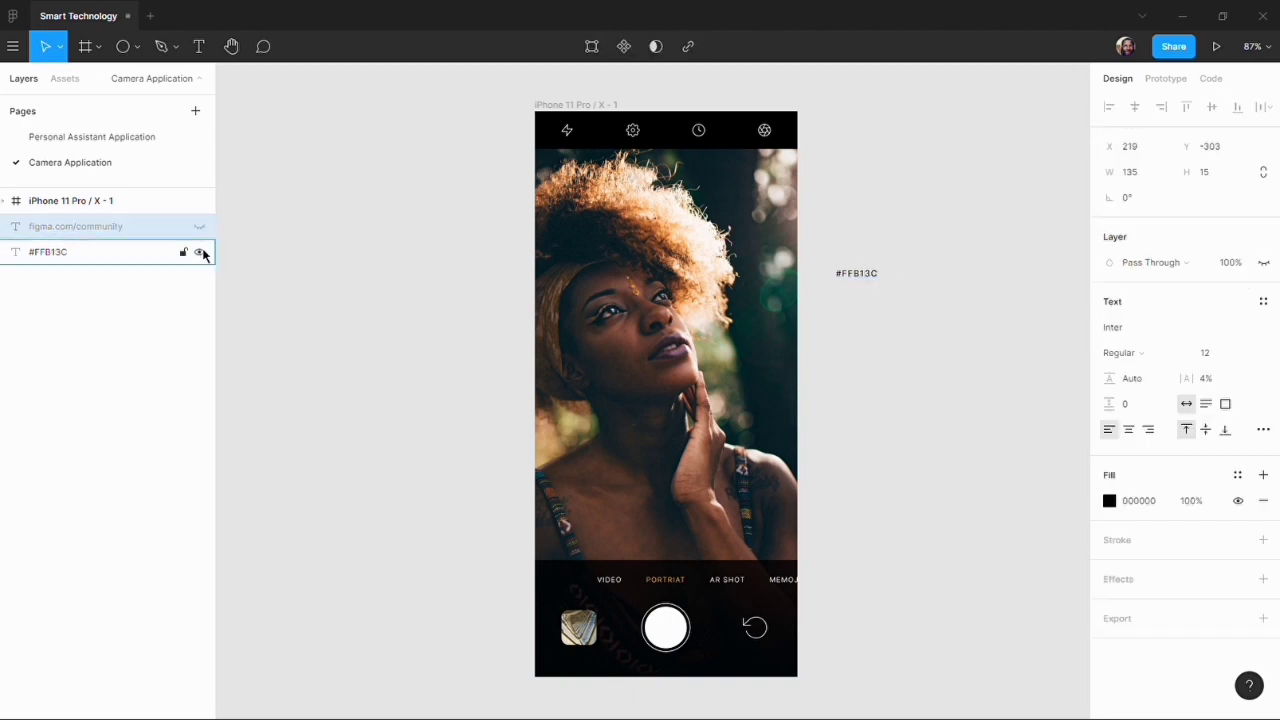
pyautogui.click(200, 252)
pyautogui.click(991, 324)
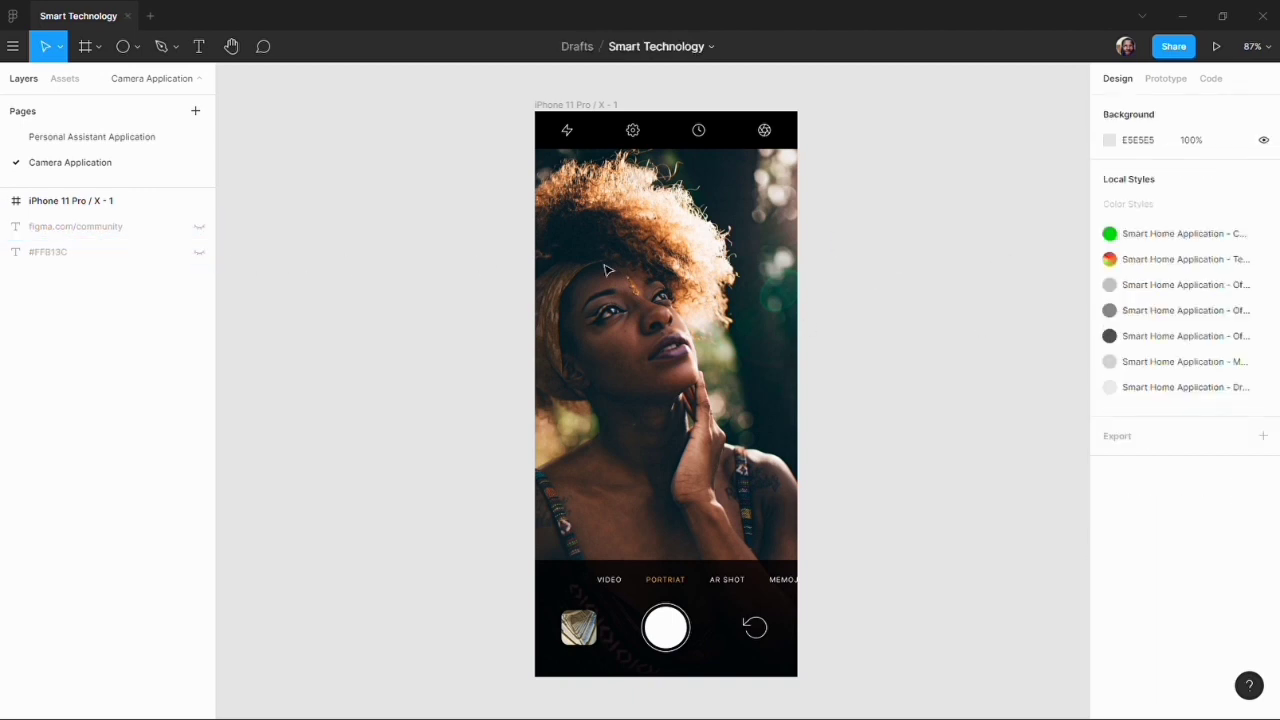